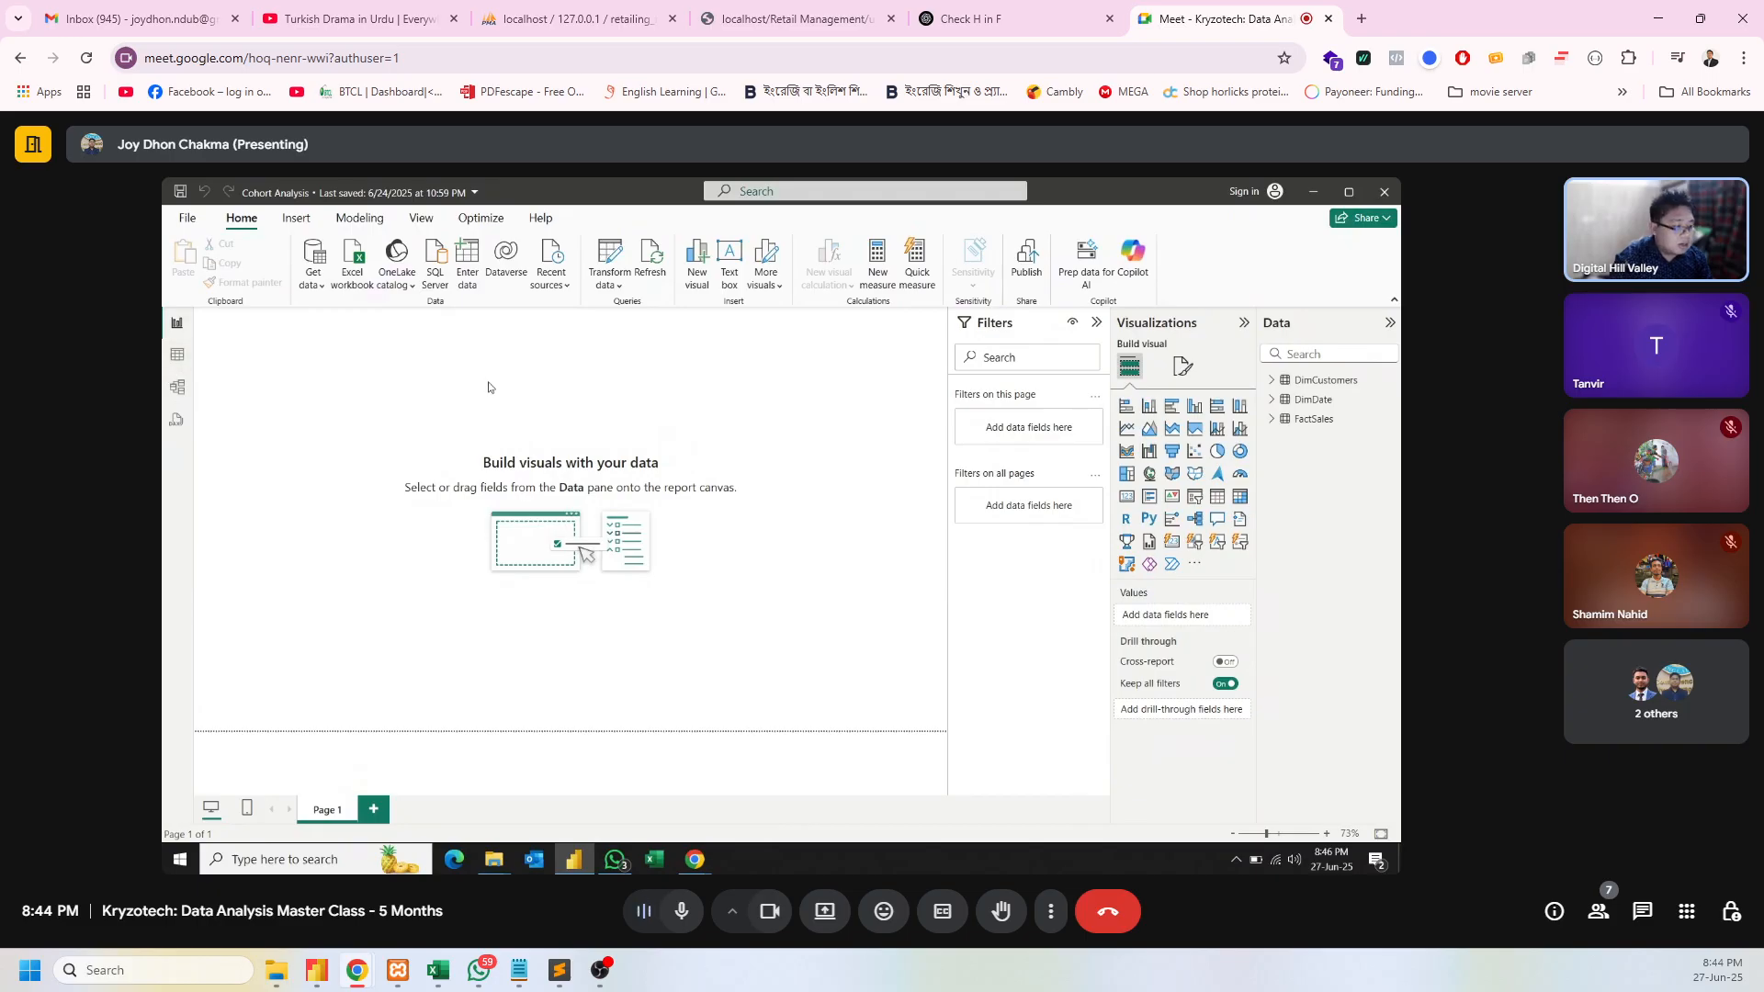
- Look over the DimCustomers, DimDate and FactSales tables in the data model
click(1272, 380)
click(1272, 380)
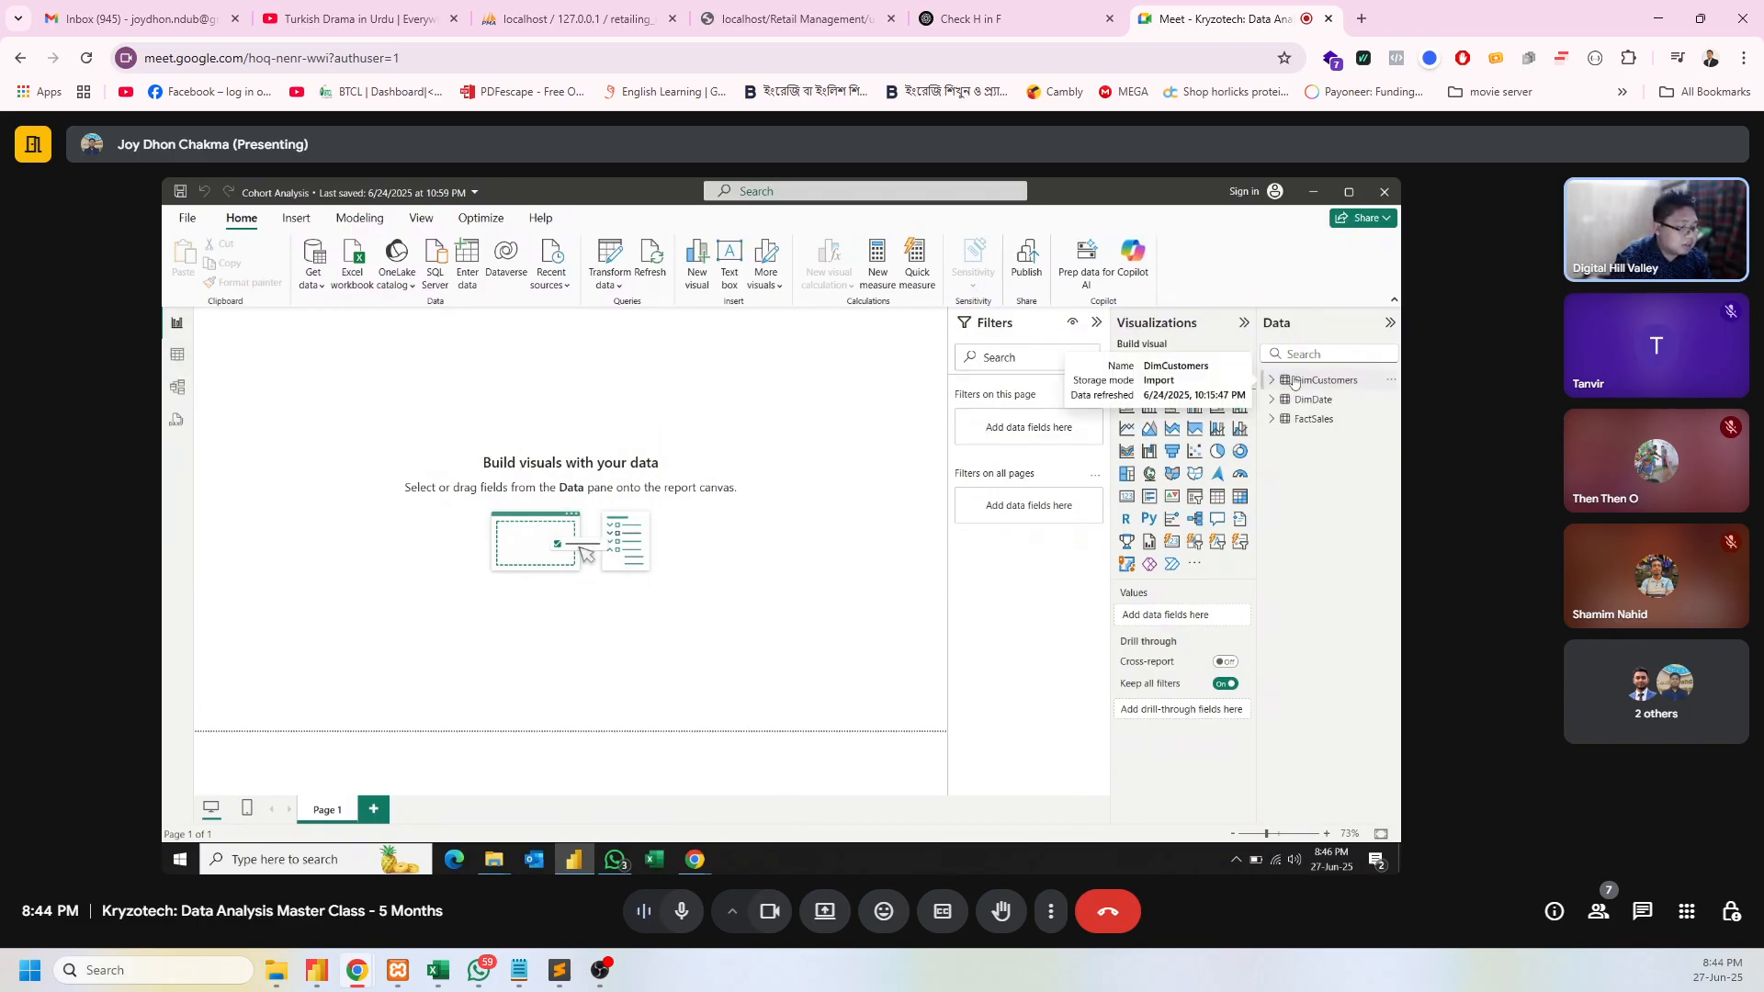
click(1304, 401)
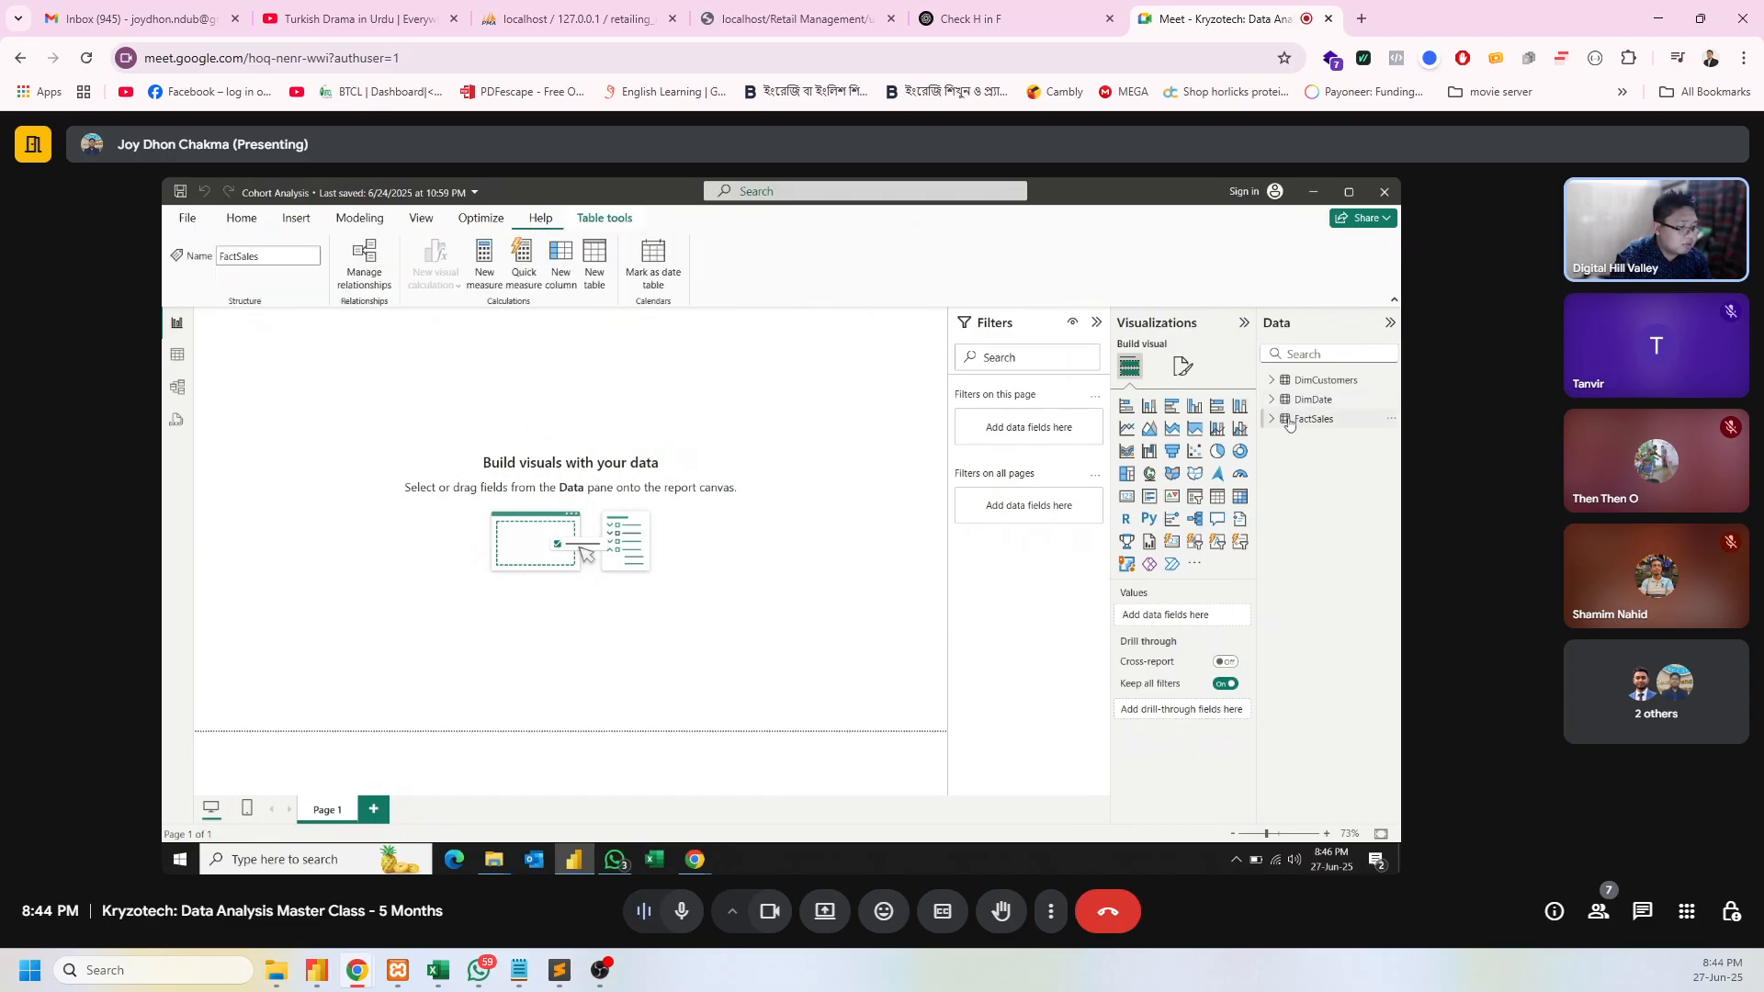
click(1319, 381)
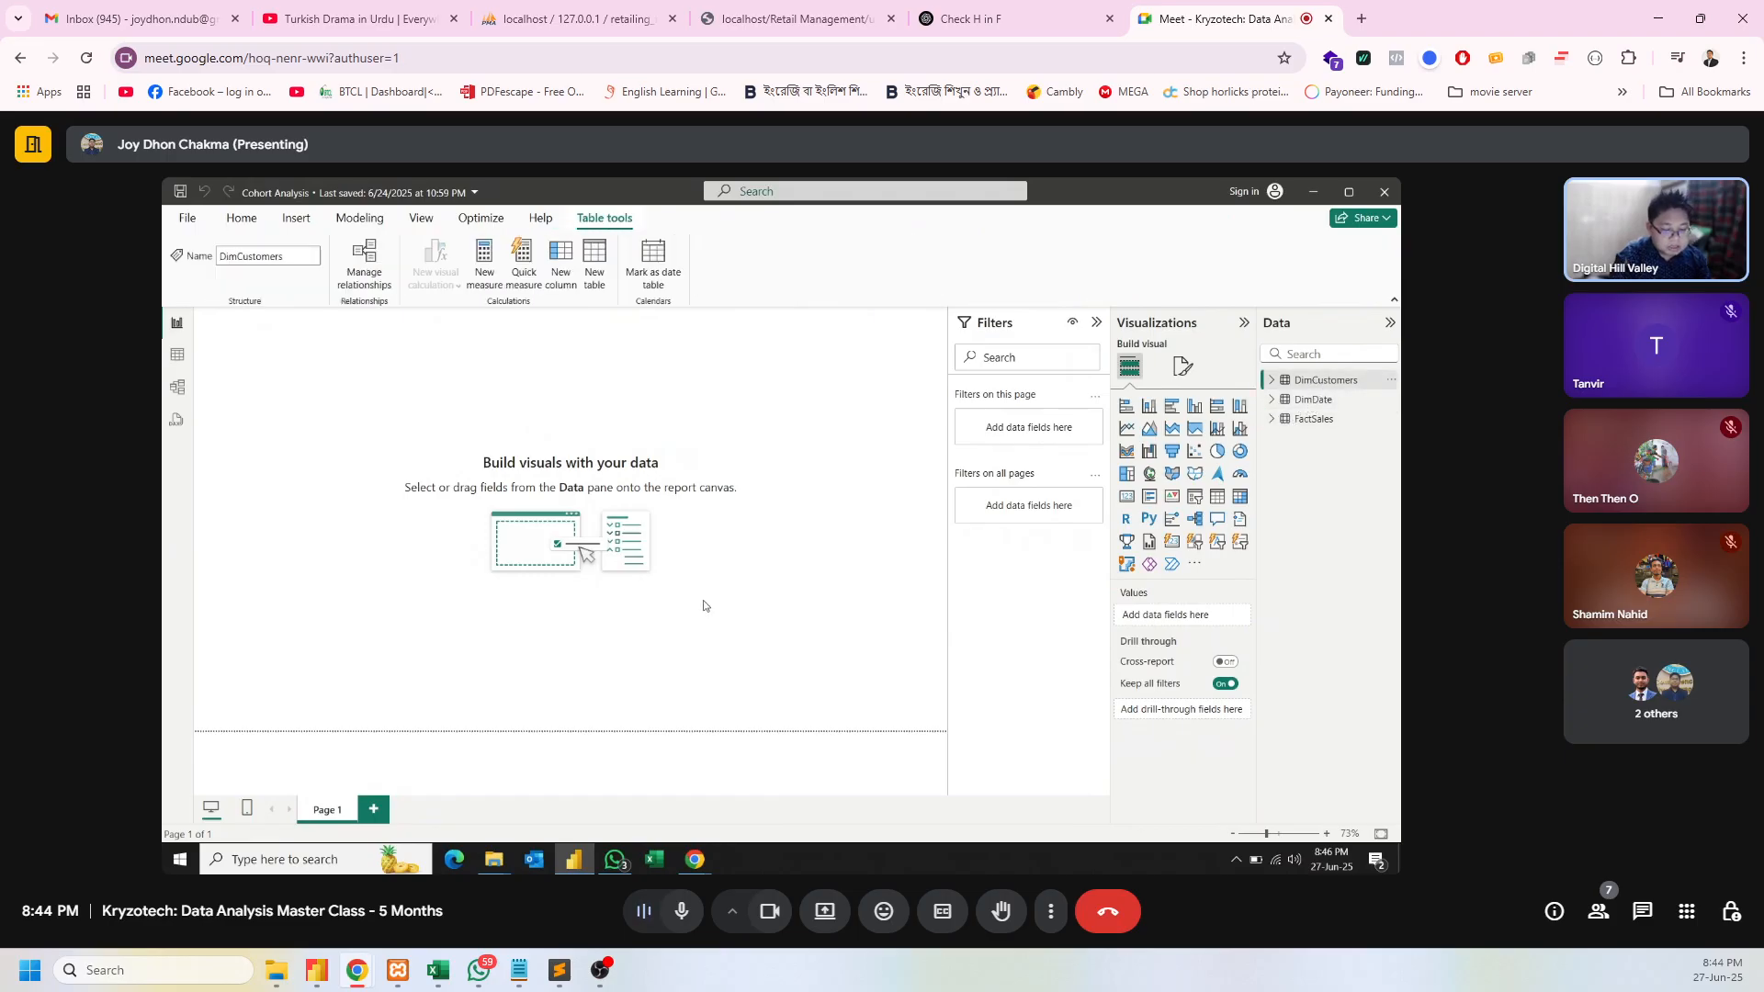
- Open the Cohort Analysis Steps text file from the Cohort Performance folder and read through to the Data Modelling and calculated column notes
mouse_move(494, 858)
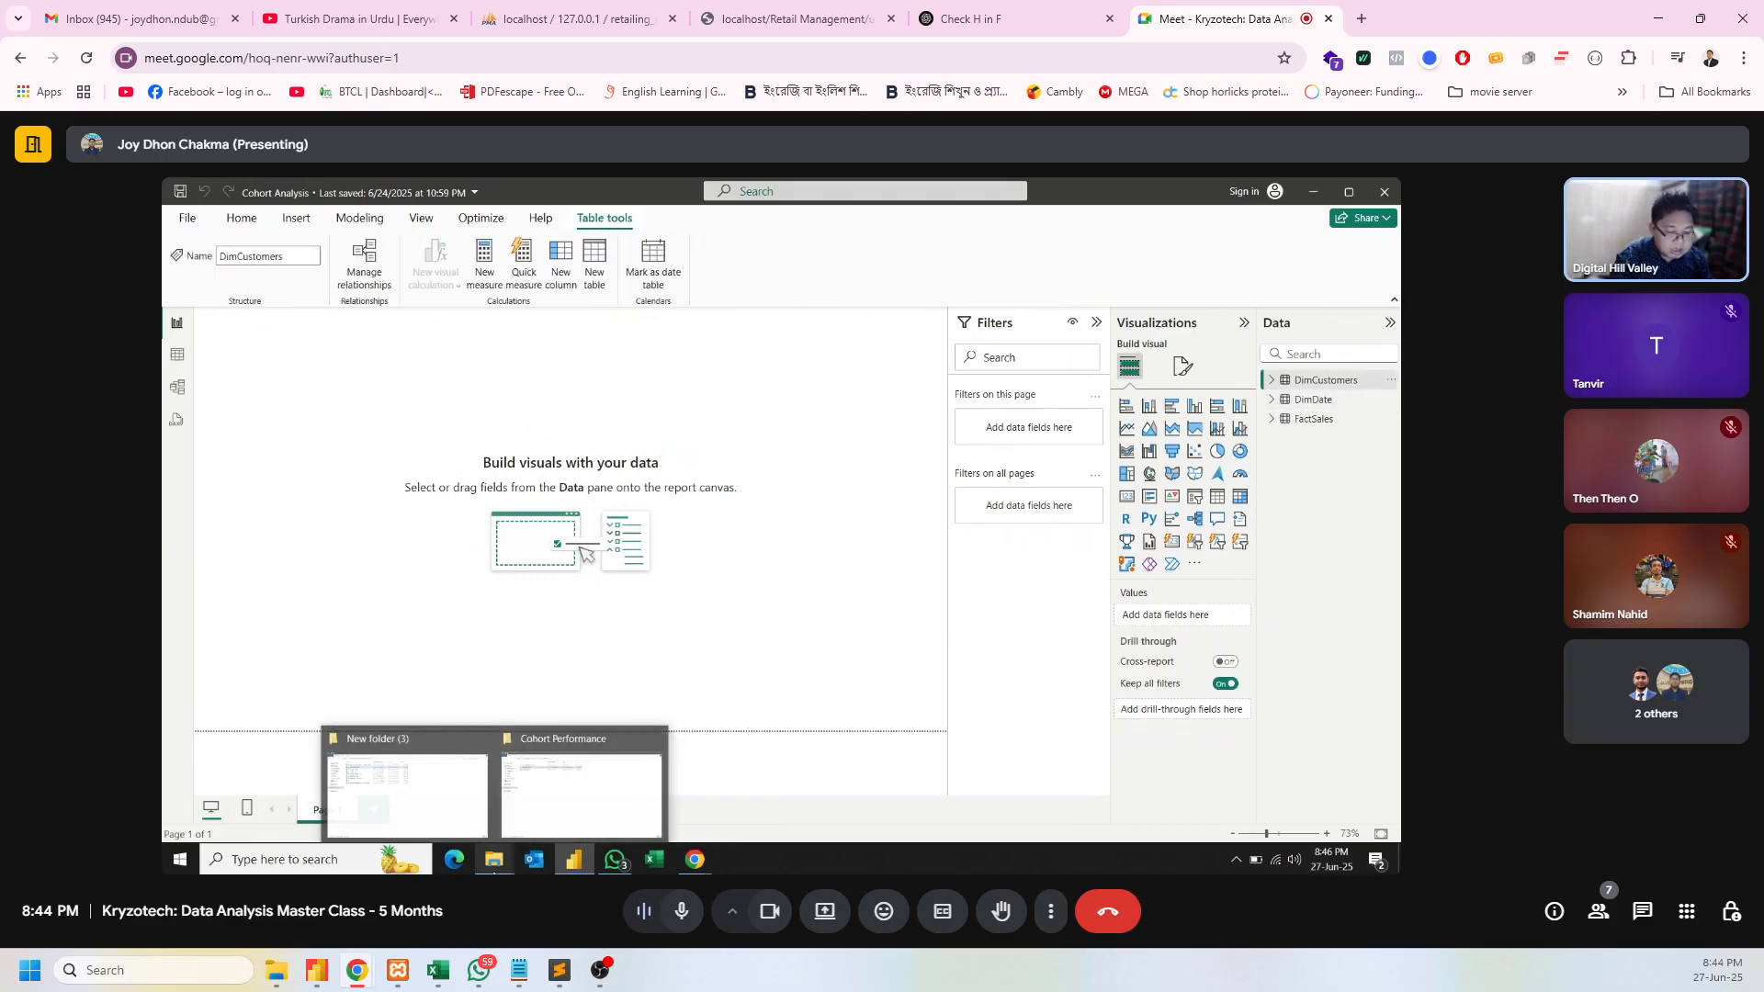
click(546, 795)
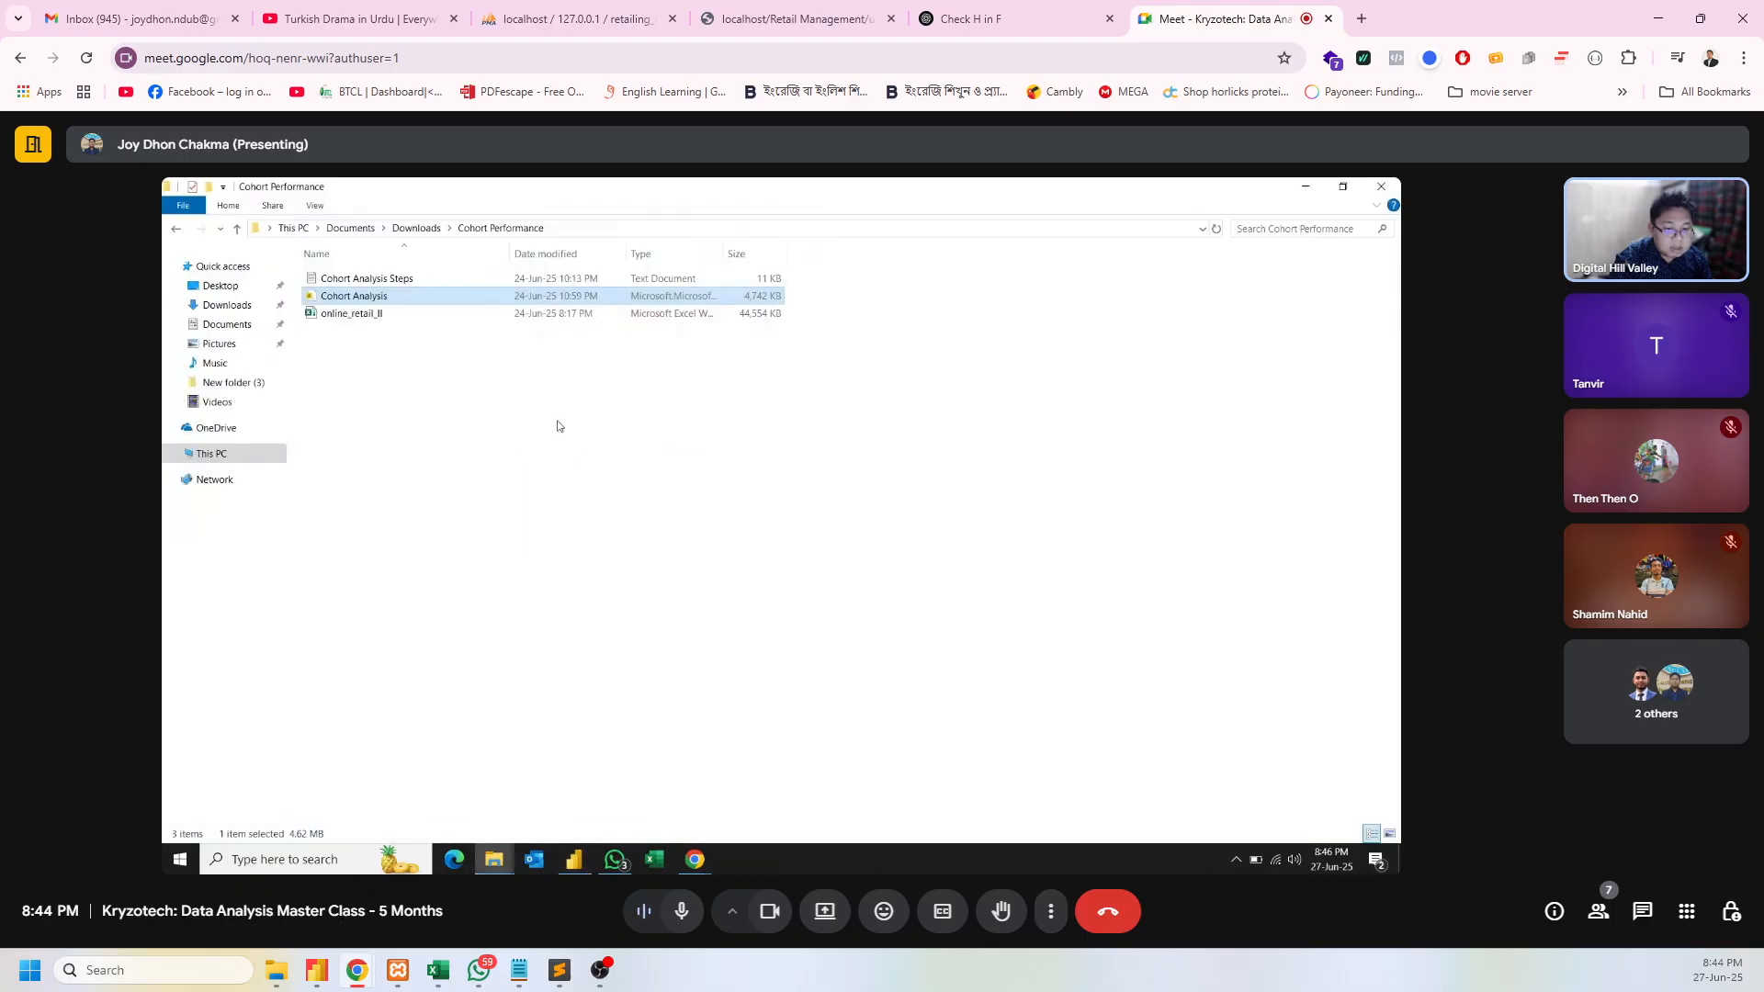
double_click(443, 278)
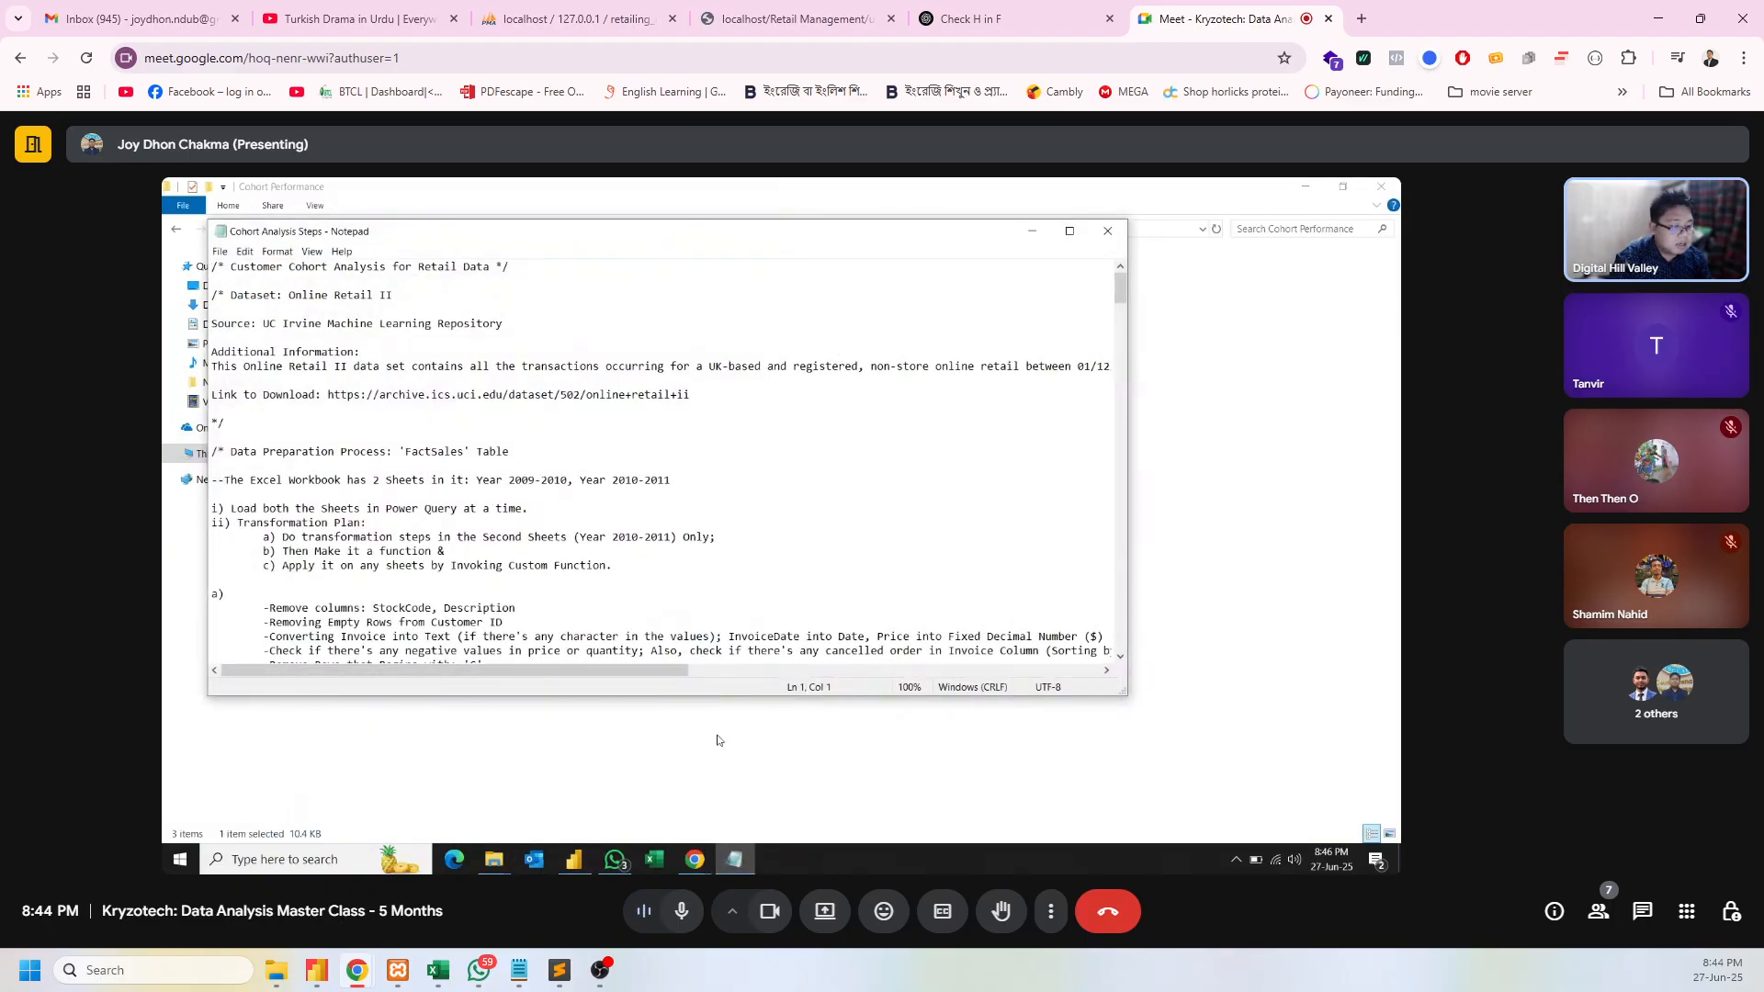
drag(763, 699, 763, 796)
drag(1124, 311, 1120, 417)
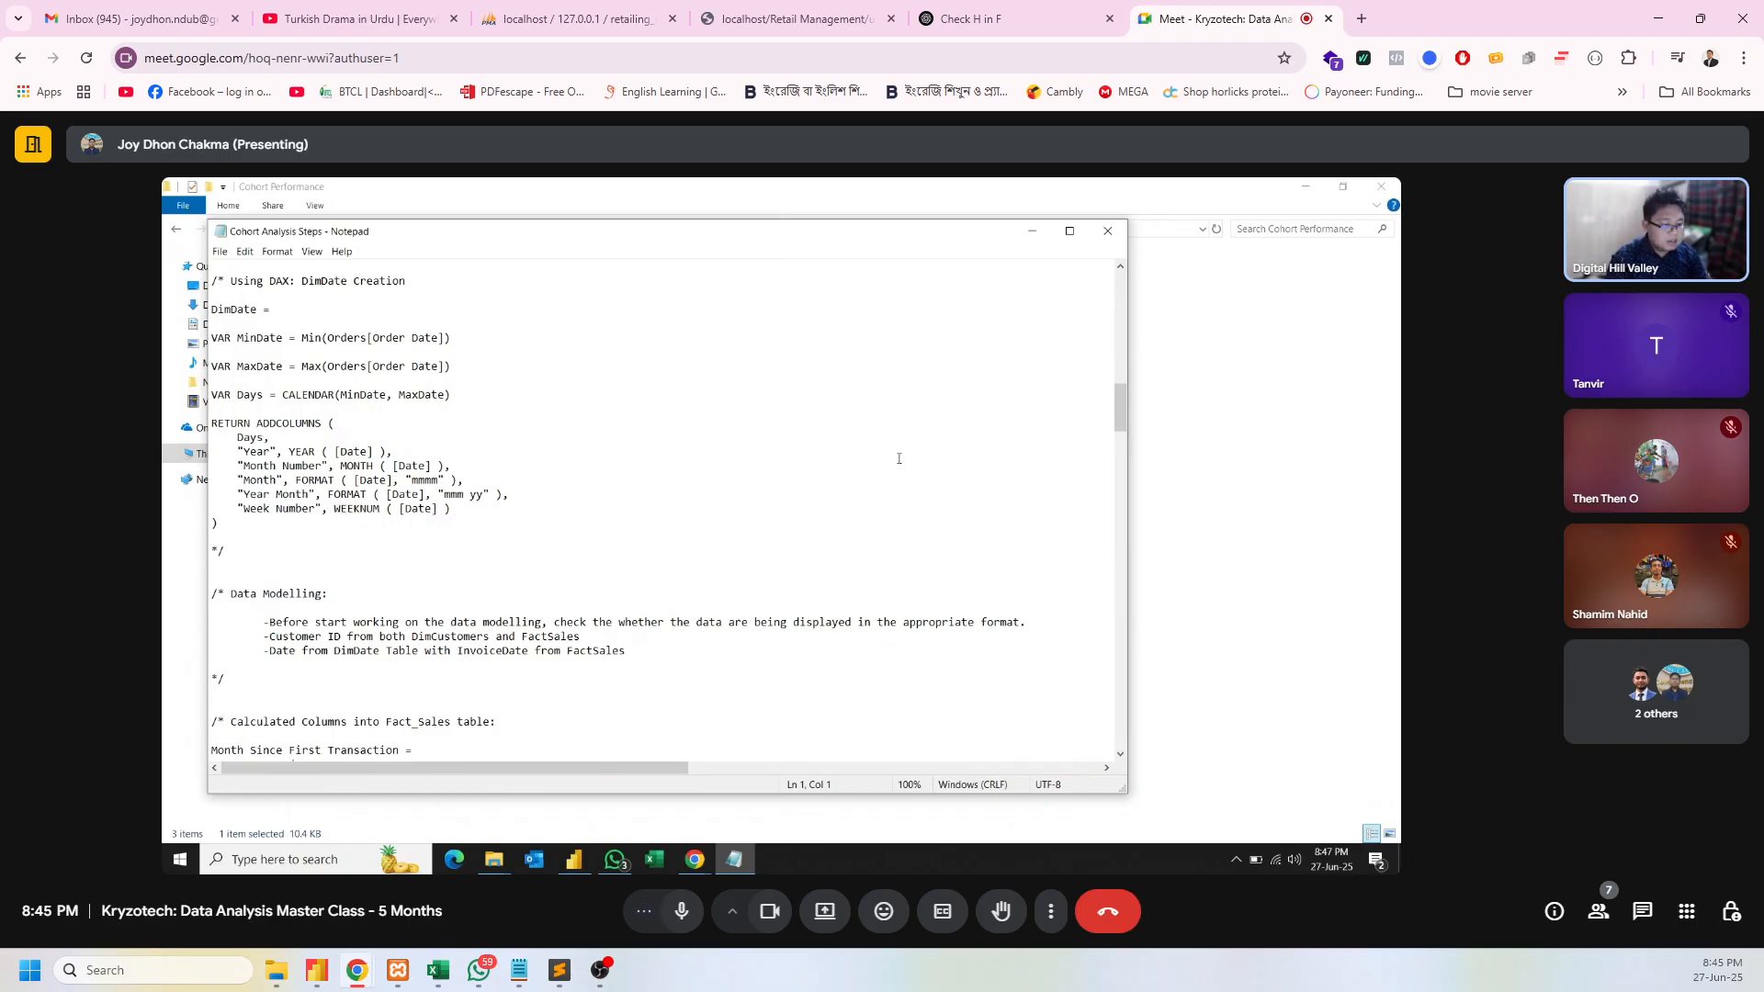
drag(1132, 408, 1122, 443)
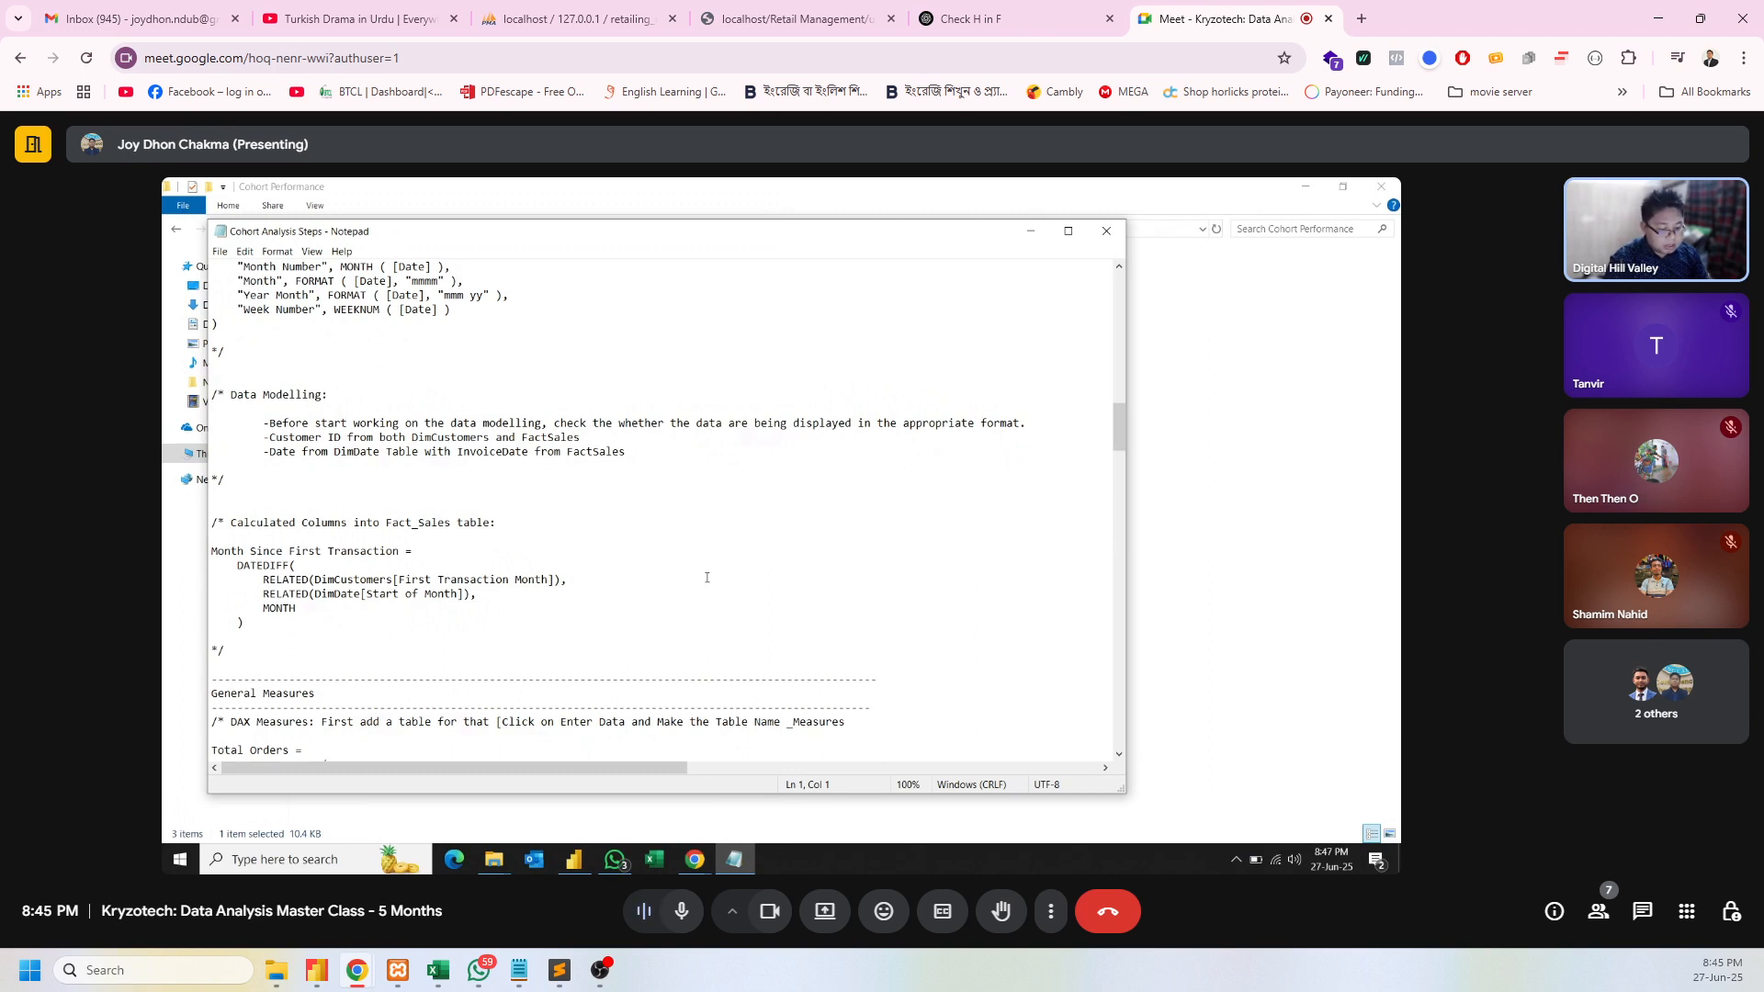
- Switch to Power BI to check which fields the DimDate table contains, and return to the data modelling notes
click(582, 864)
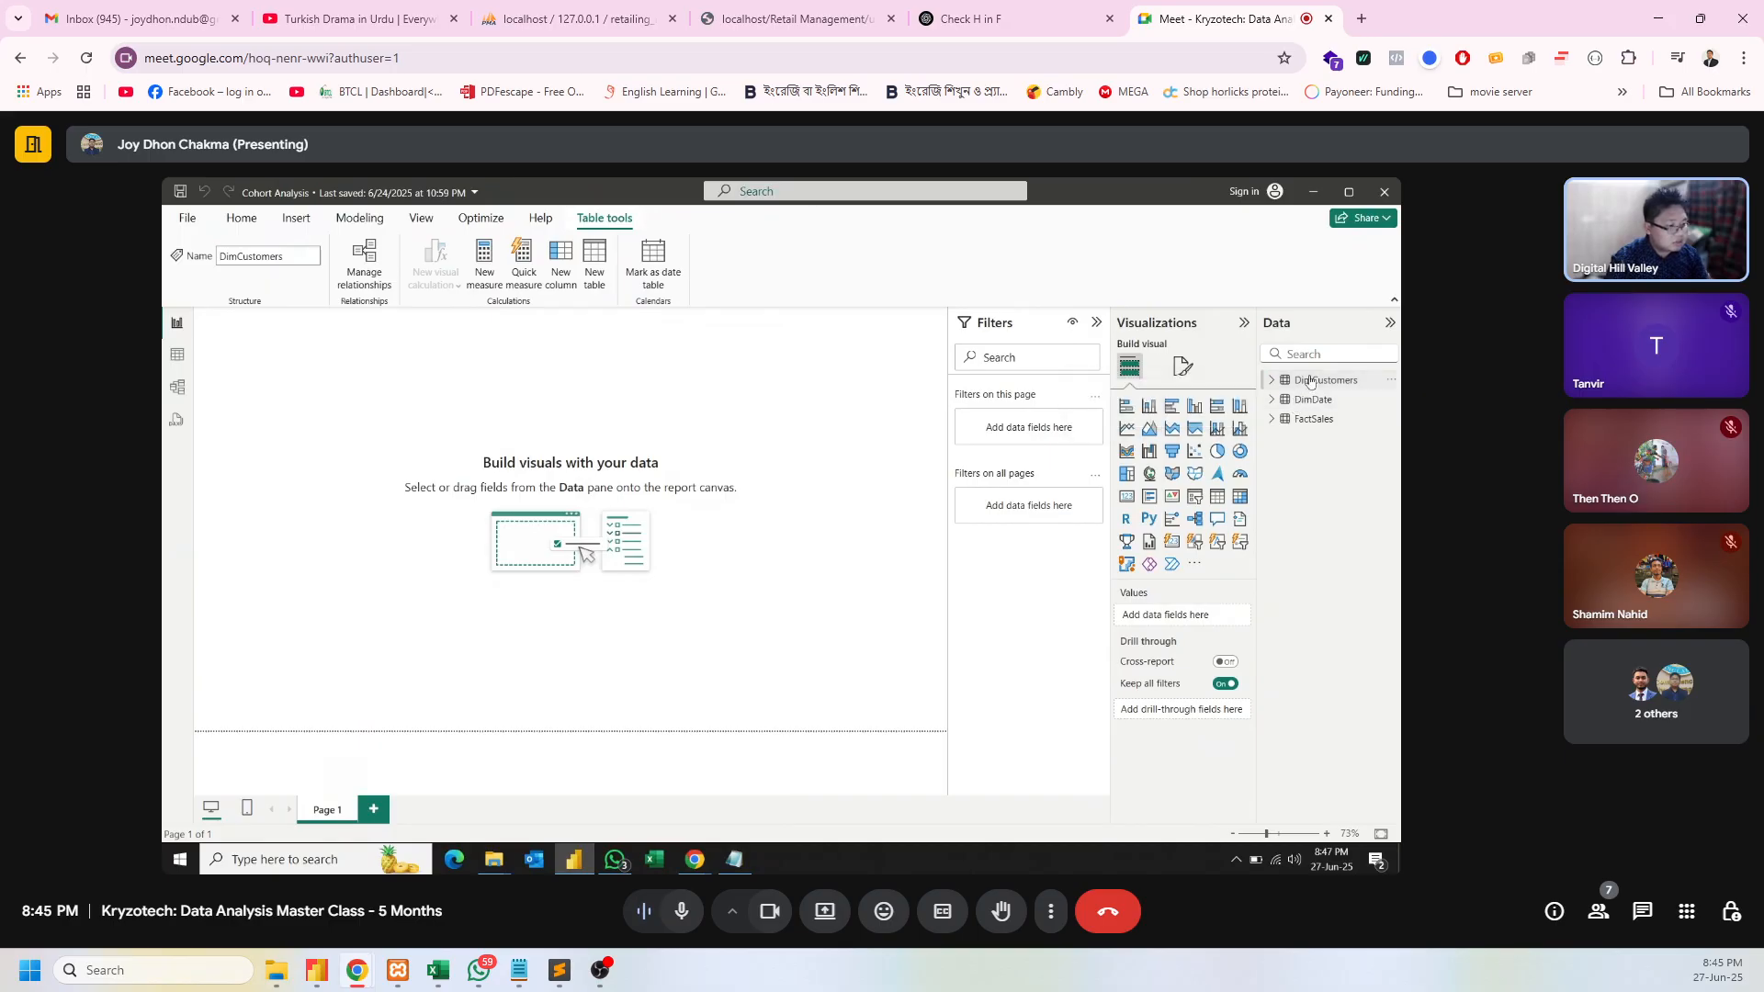
click(1287, 400)
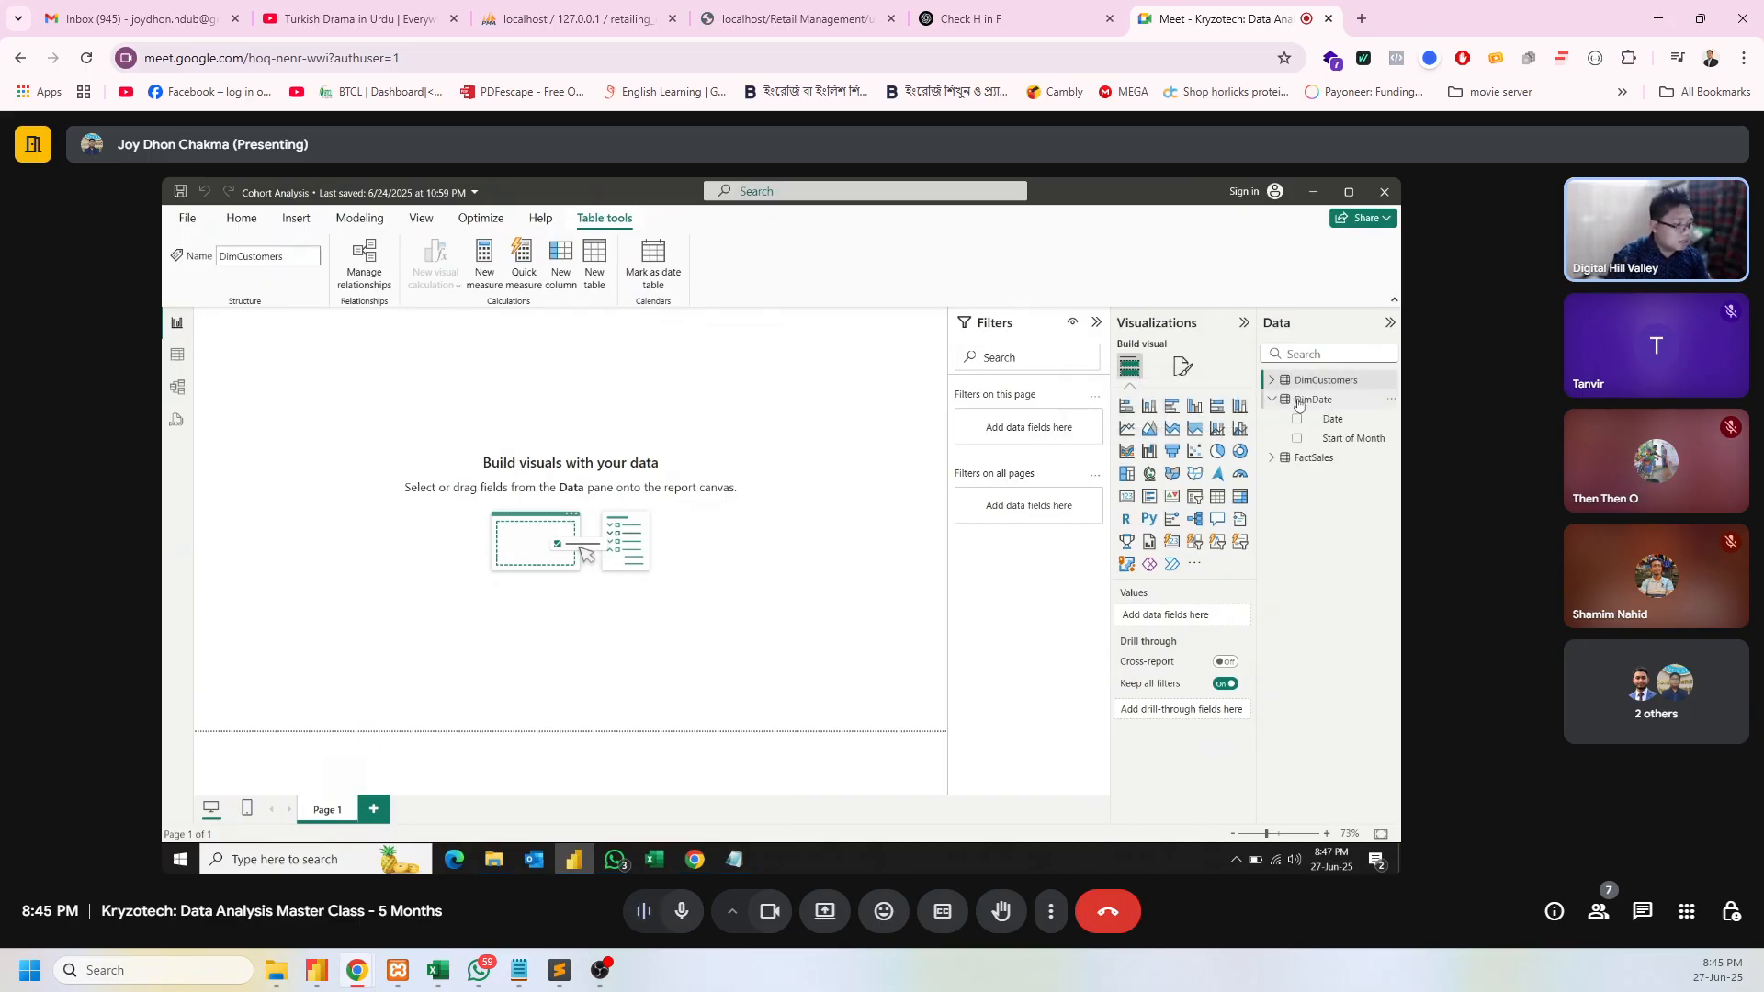
click(746, 858)
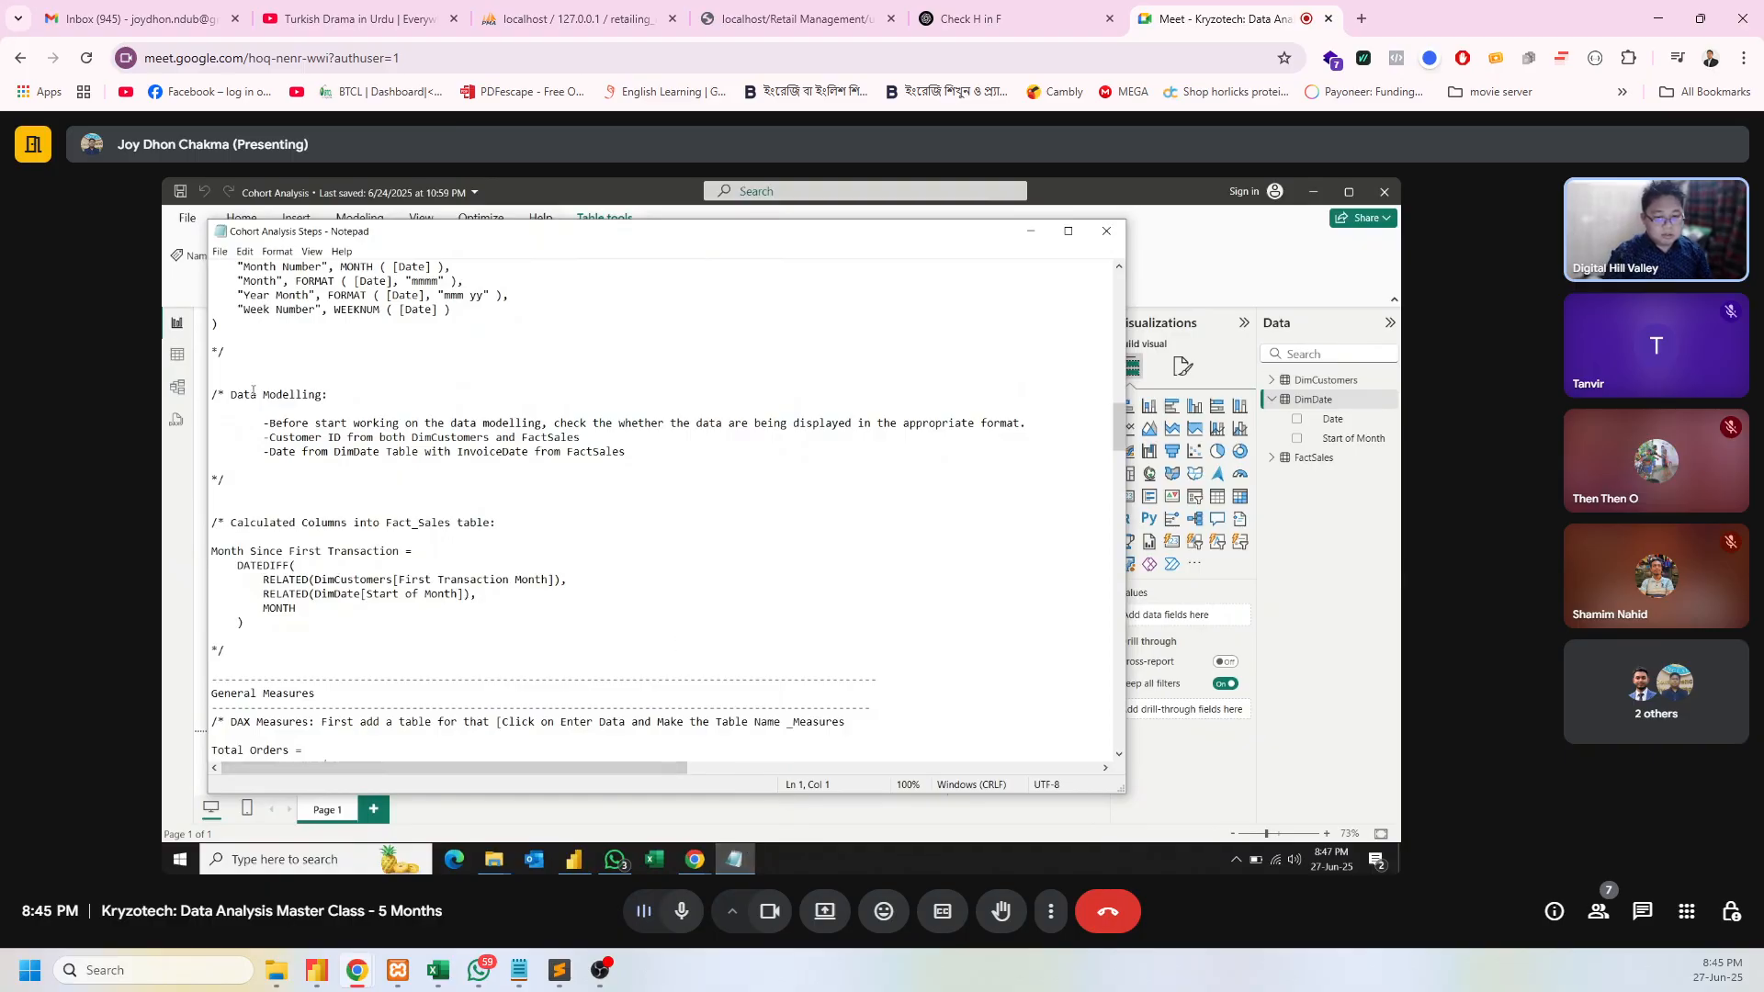
- Inspect the rows of the DimCustomers, FactSales and DimDate tables to check how their columns are formatted
click(177, 355)
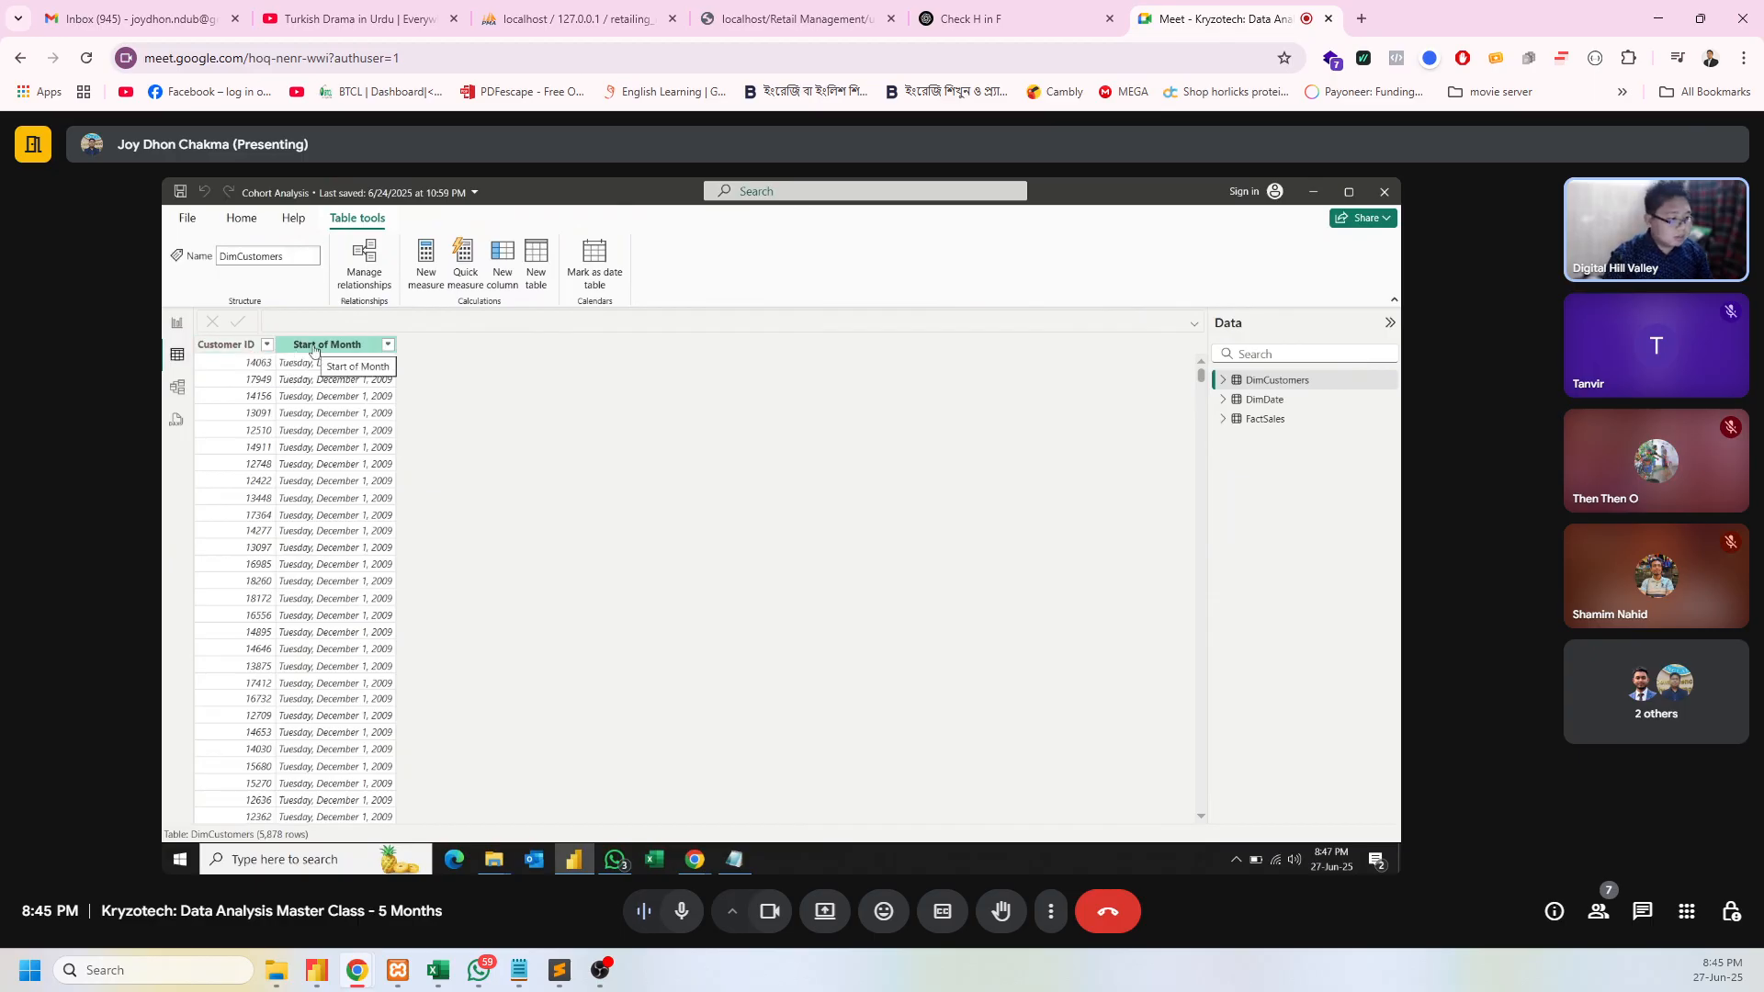
click(1267, 419)
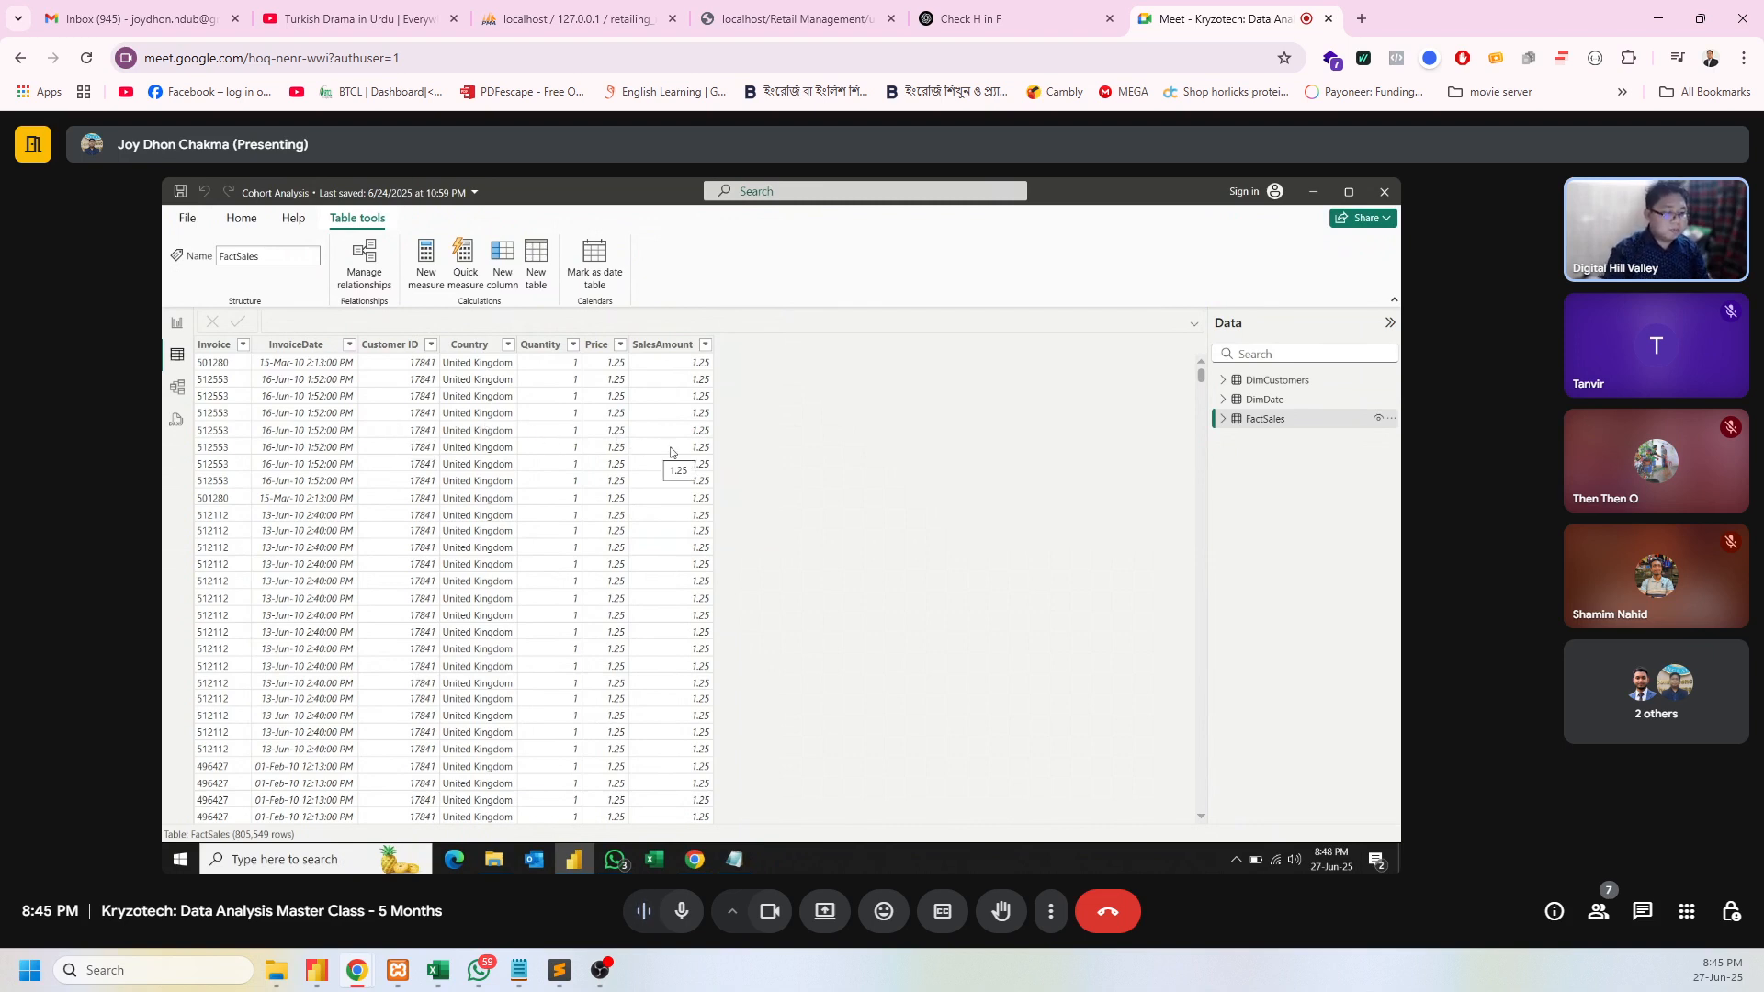
click(1263, 401)
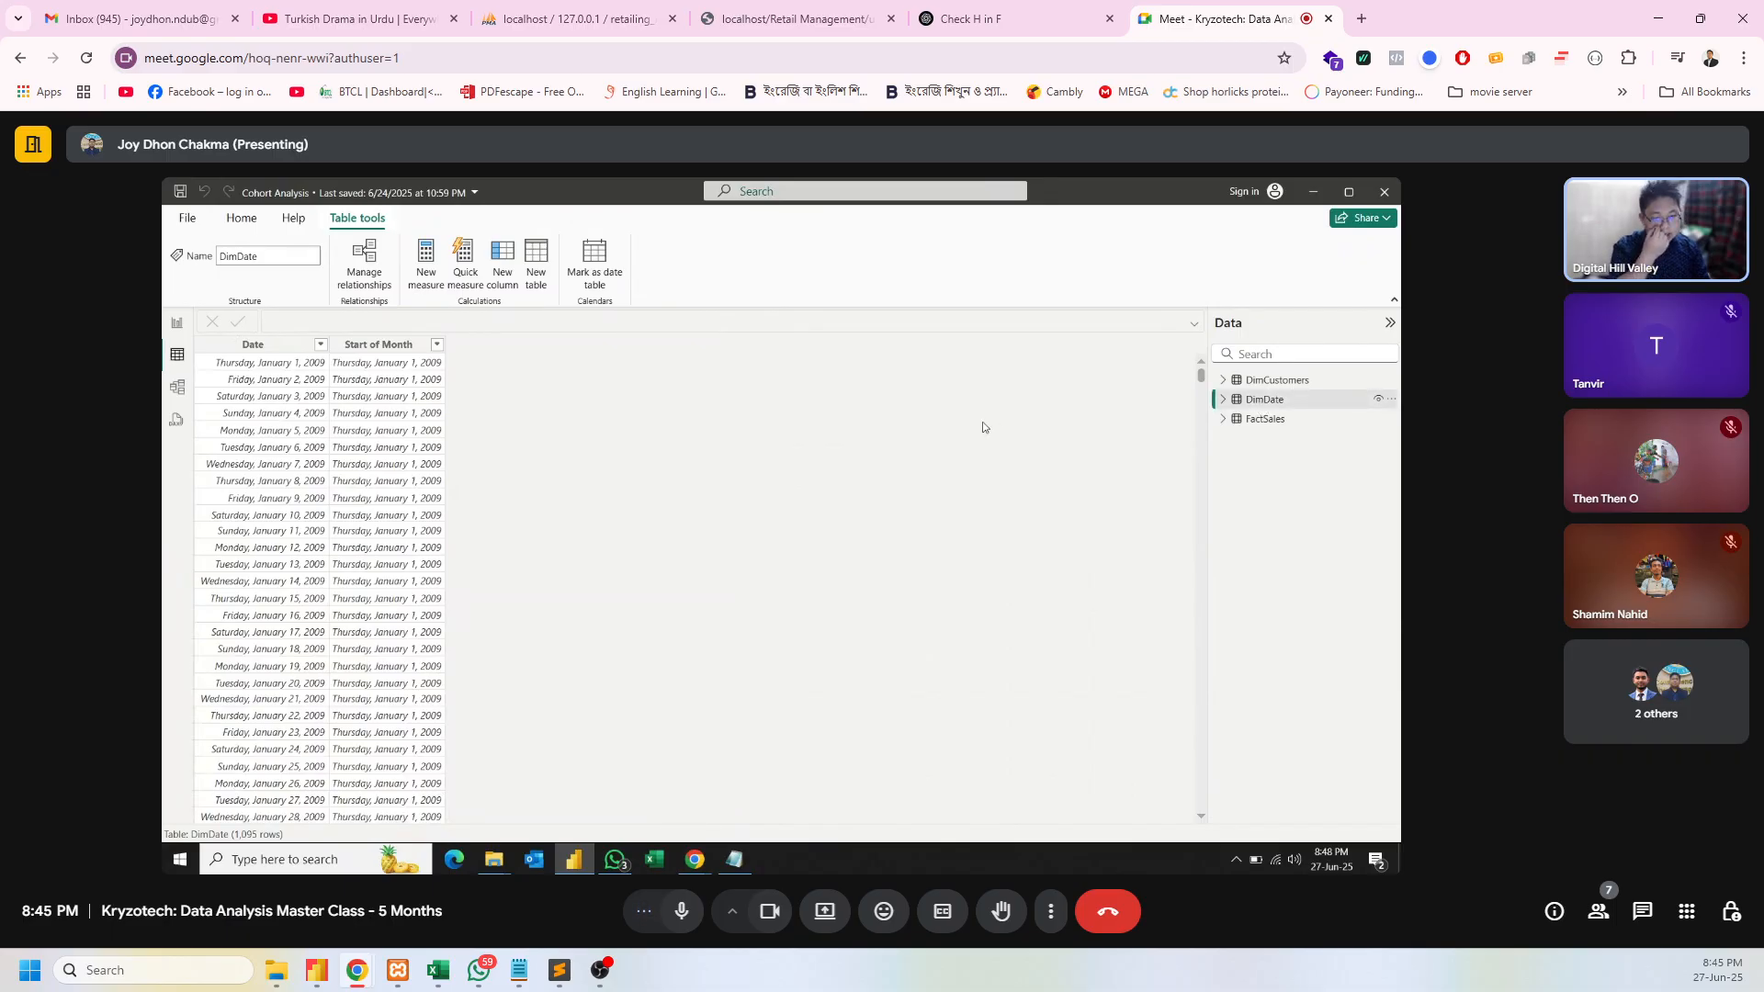
- Format the DimDate table's Date column as March 2001 (mmmm yyyy)
click(255, 347)
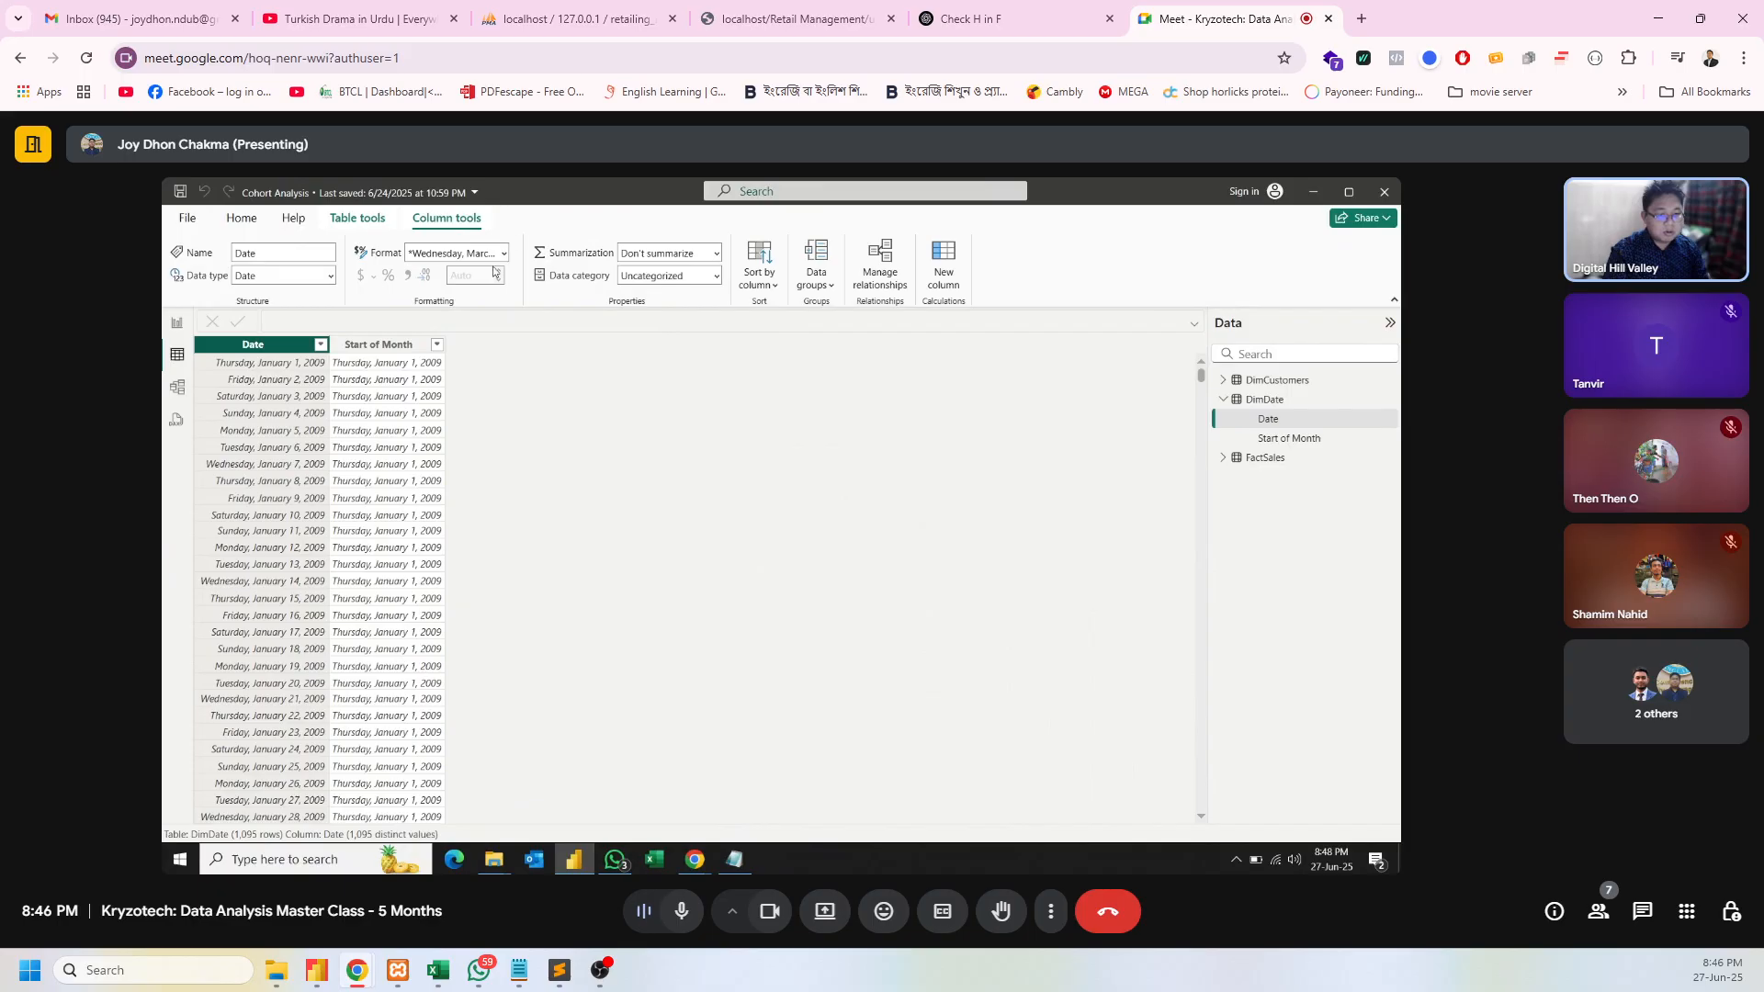
click(505, 254)
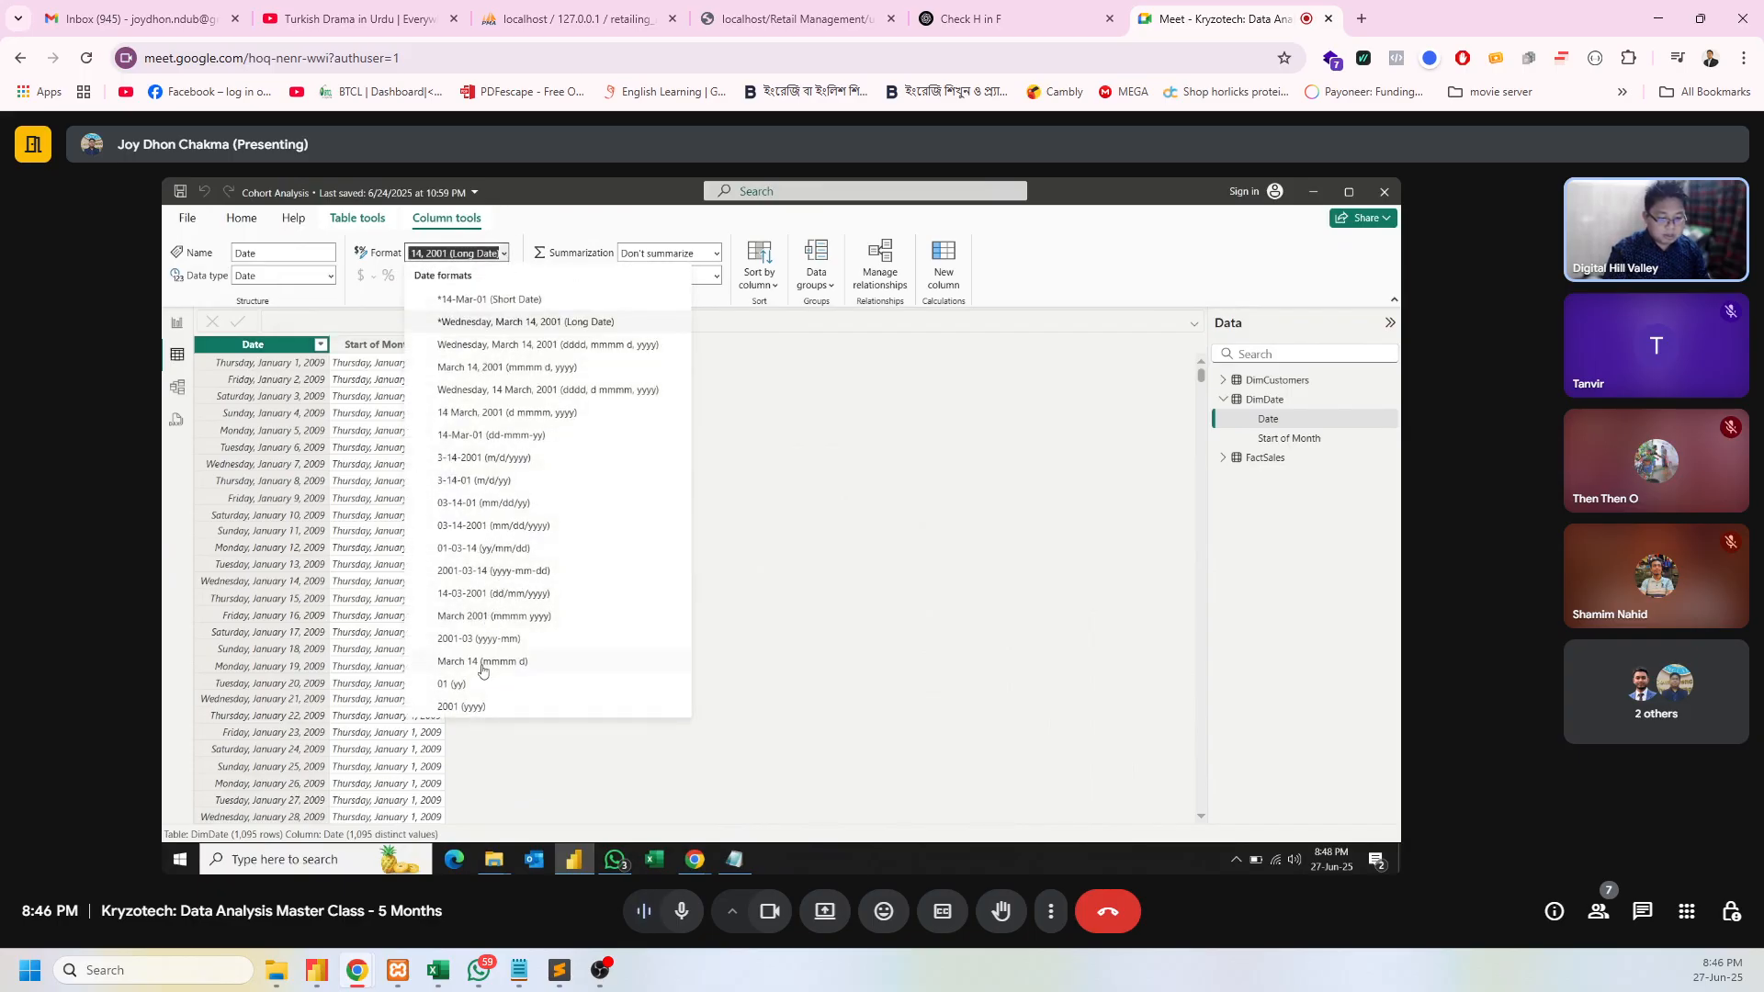
click(478, 620)
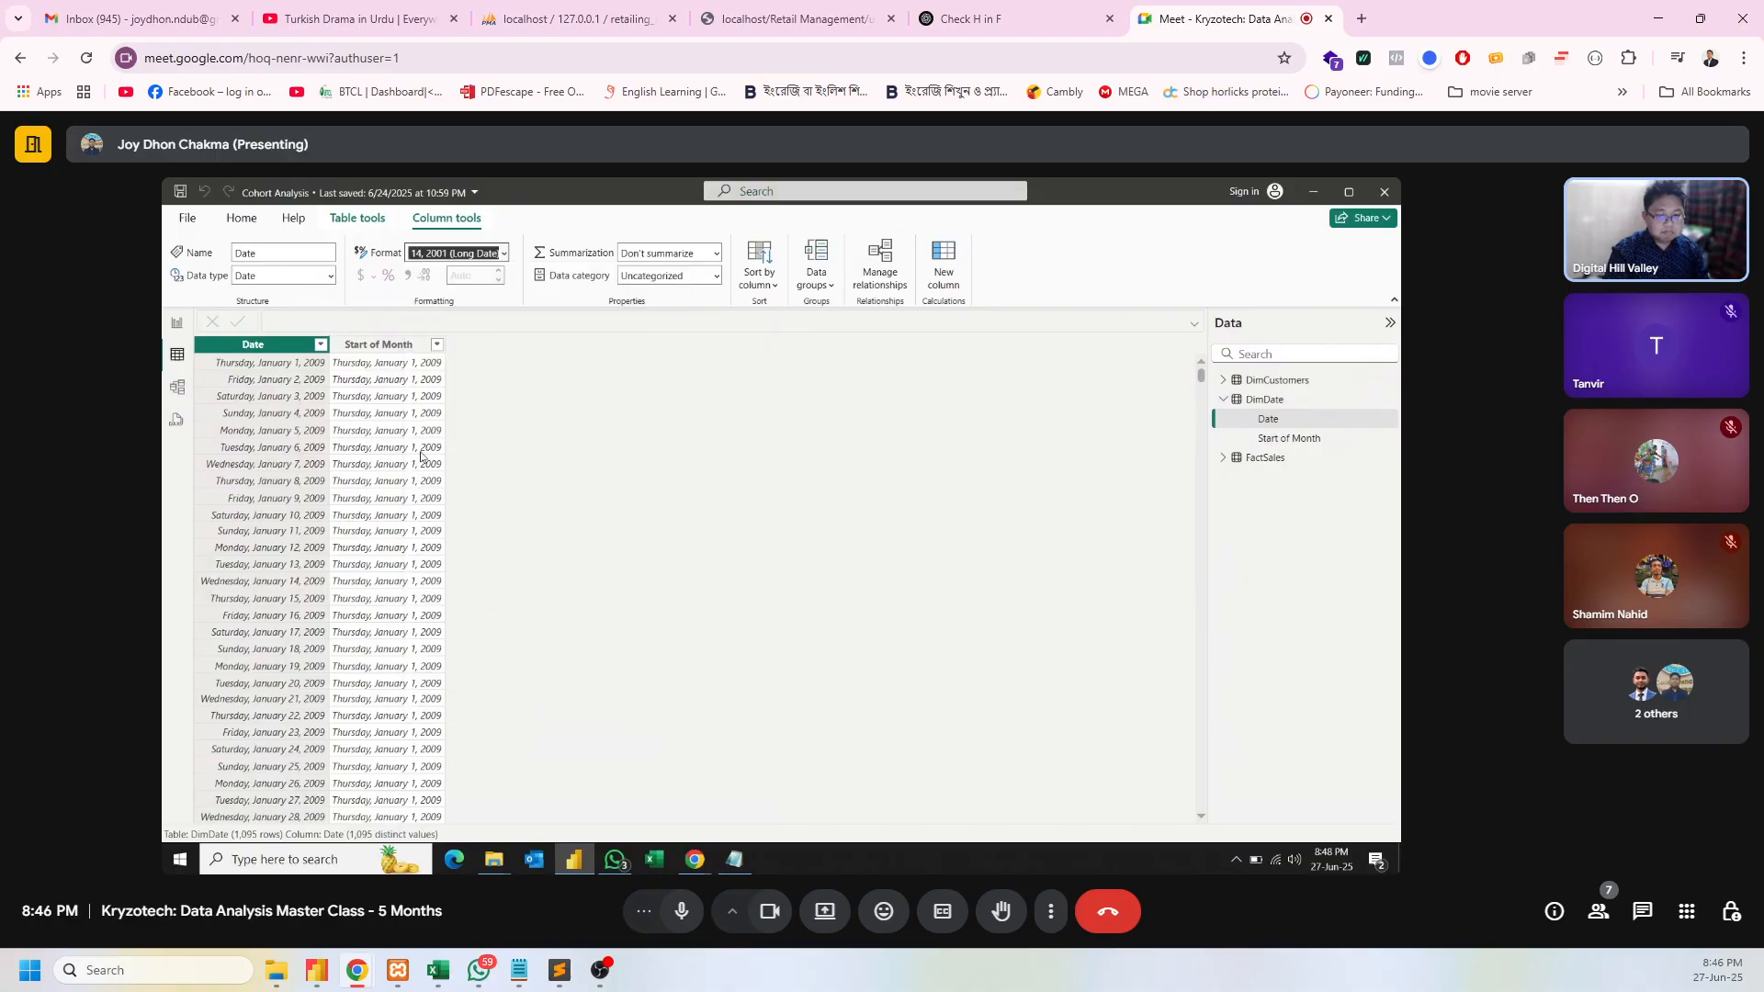
- Format the DimDate table's Start of Month column as March 2001 (mmmm yyyy)
click(297, 348)
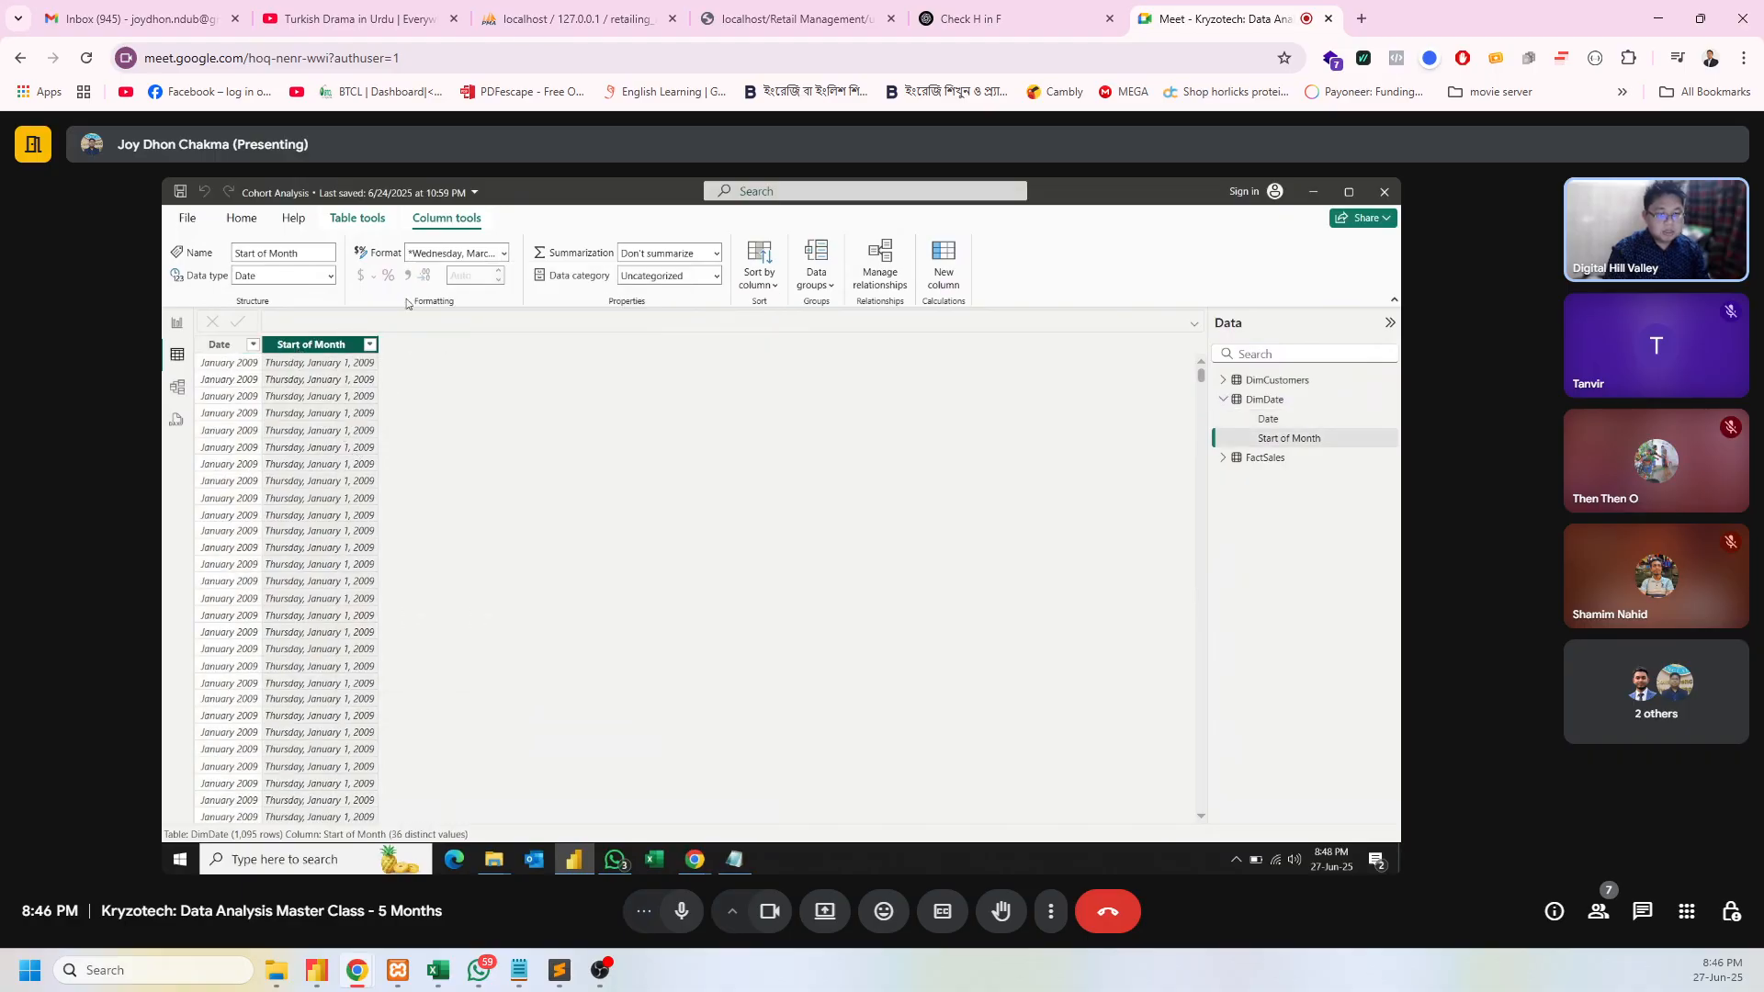
click(504, 253)
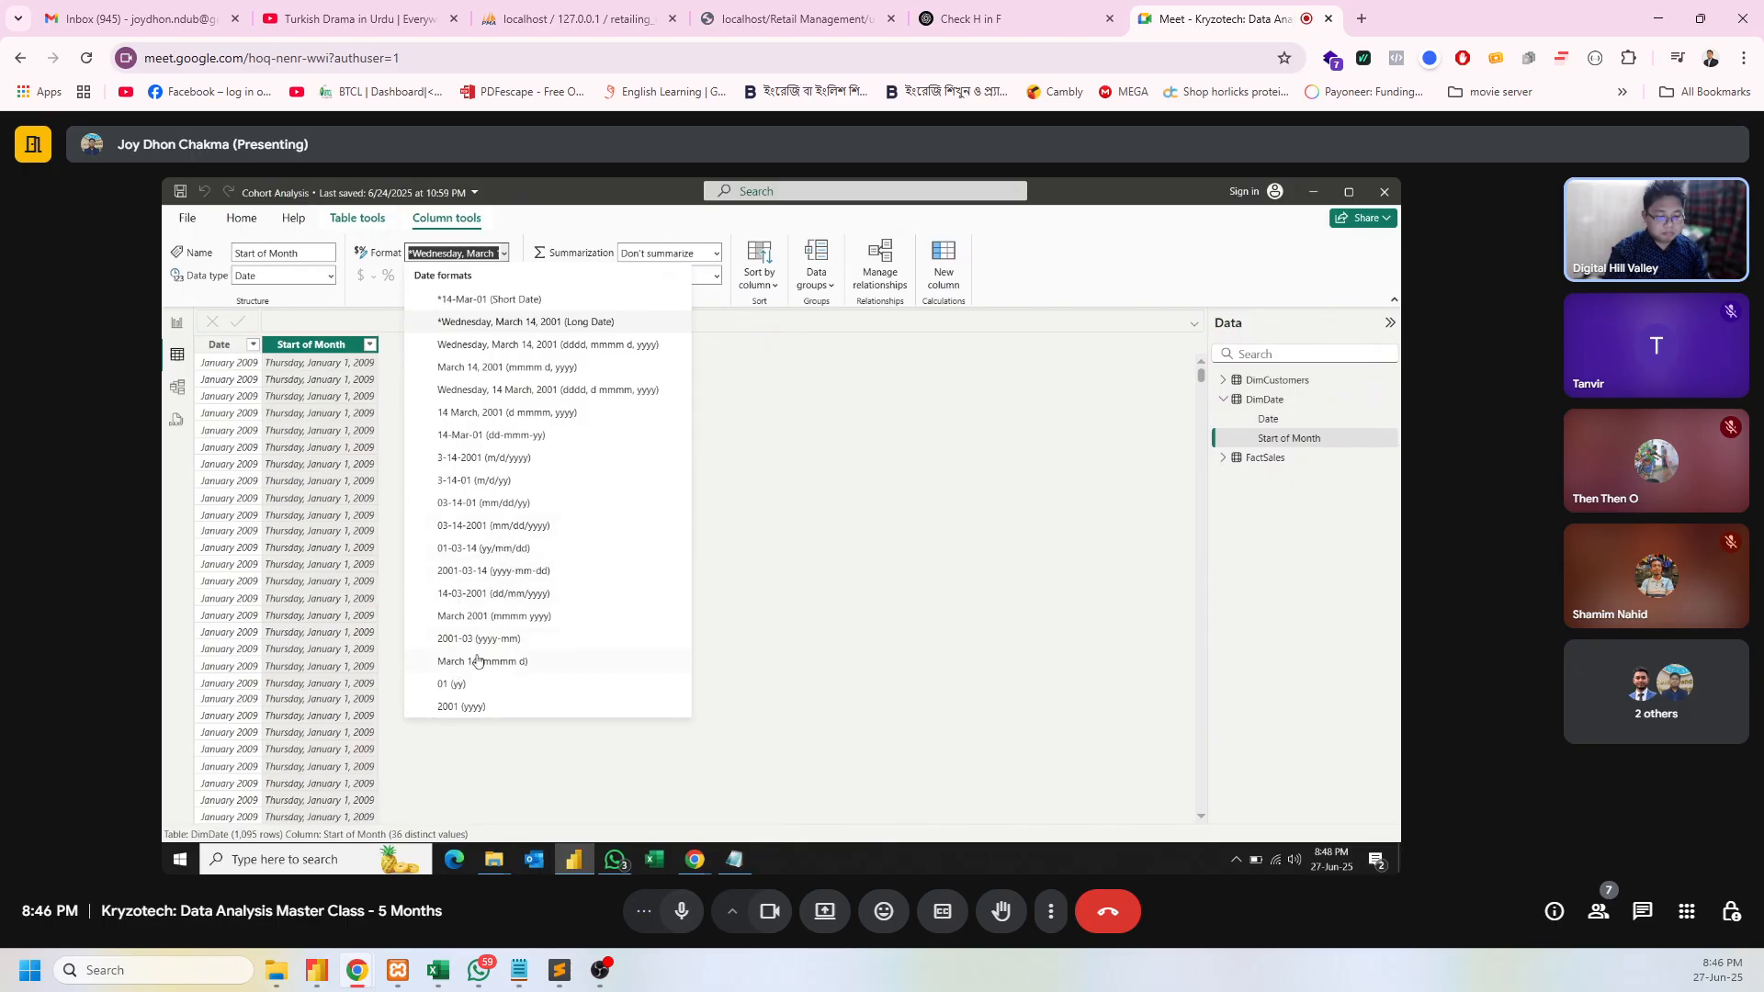
click(470, 617)
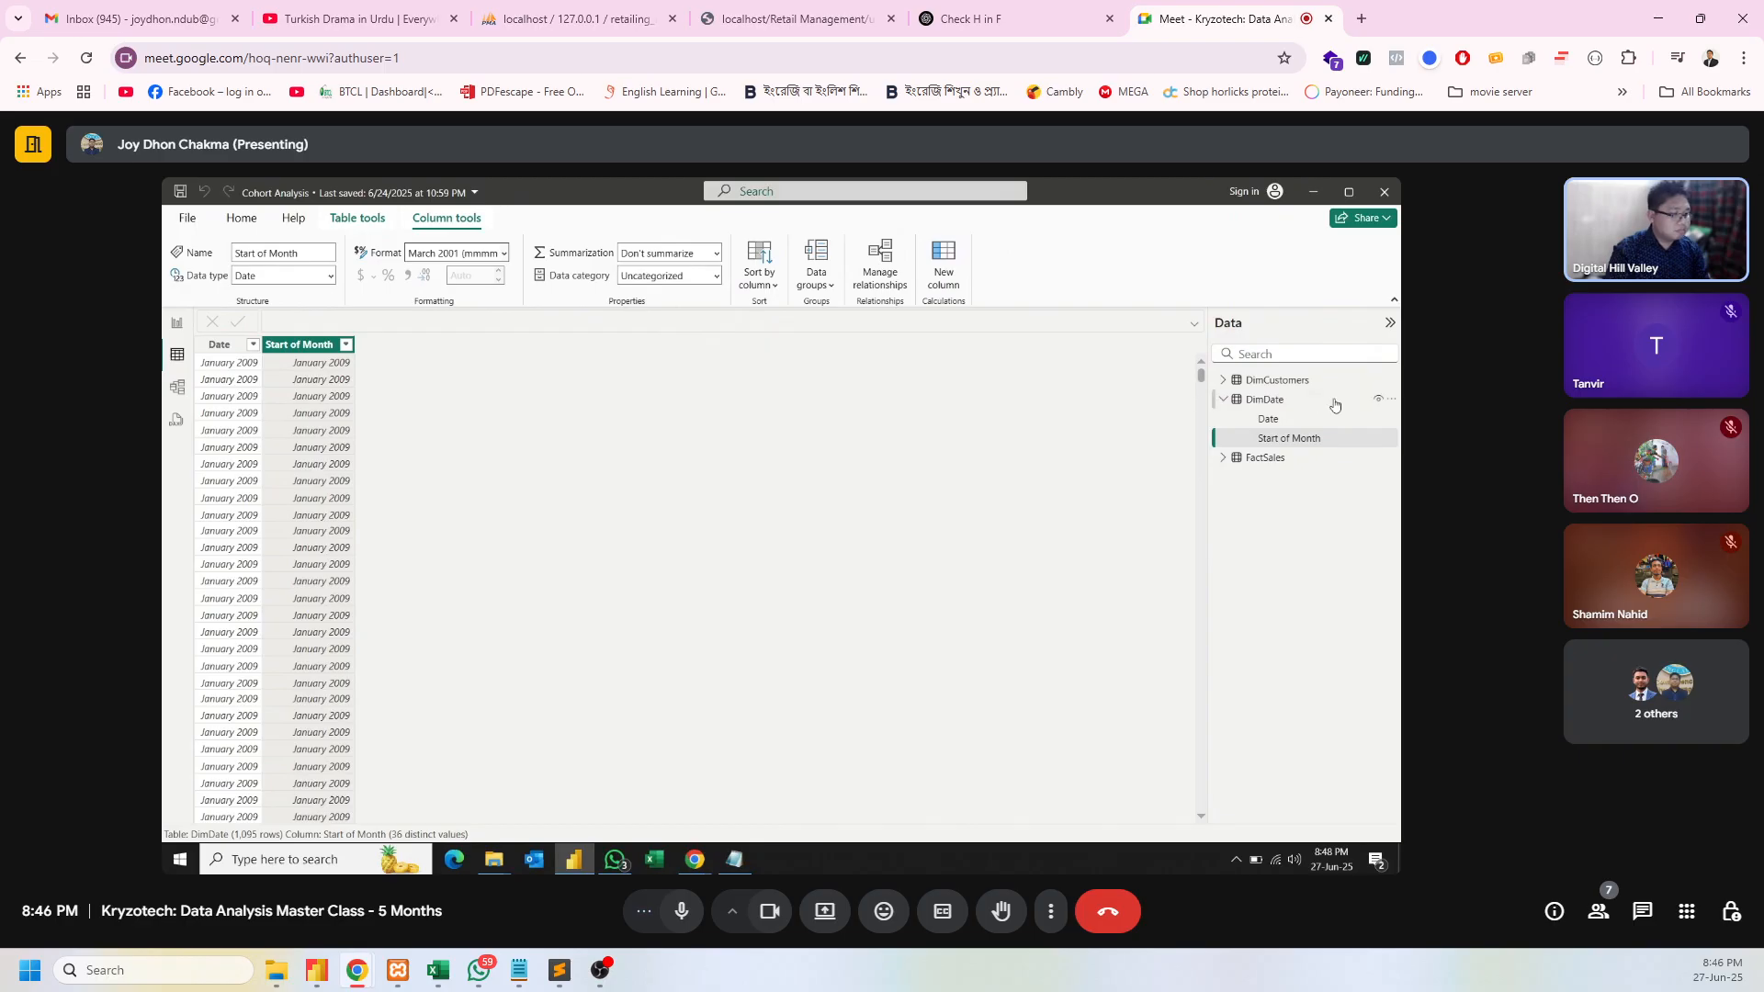
- Format the DimCustomers table's Start of Month column as March 2001 (mmmm yyyy)
click(1222, 380)
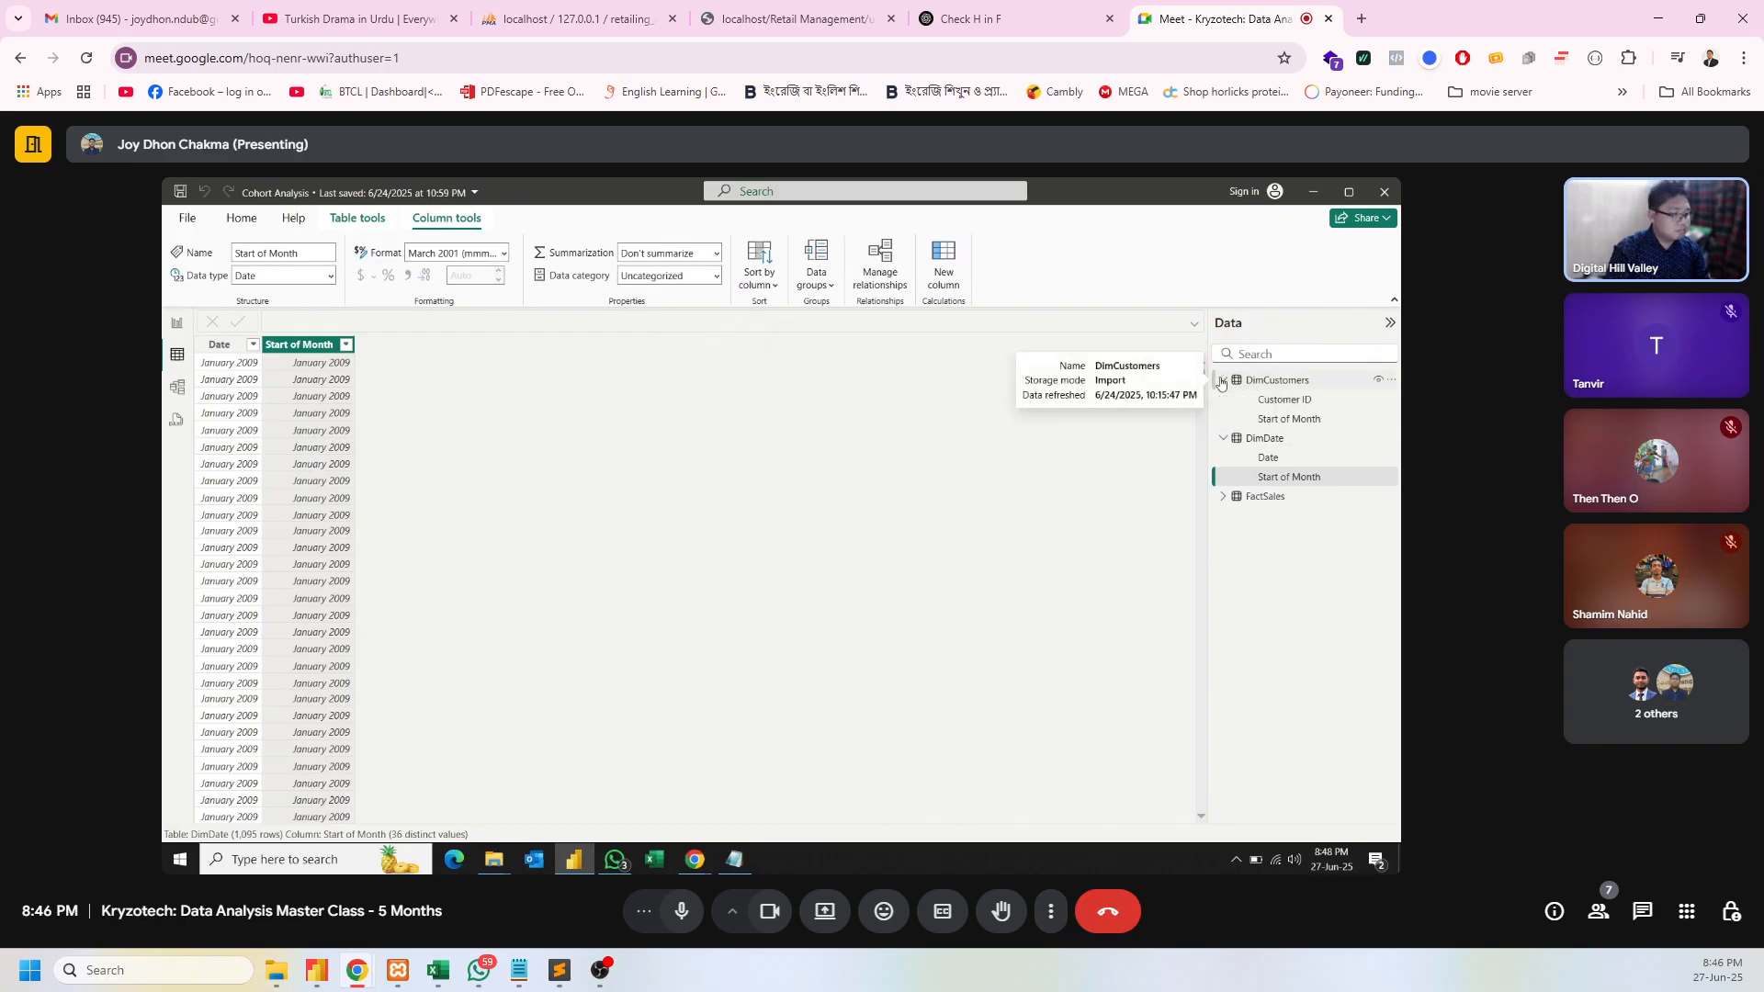
click(1288, 420)
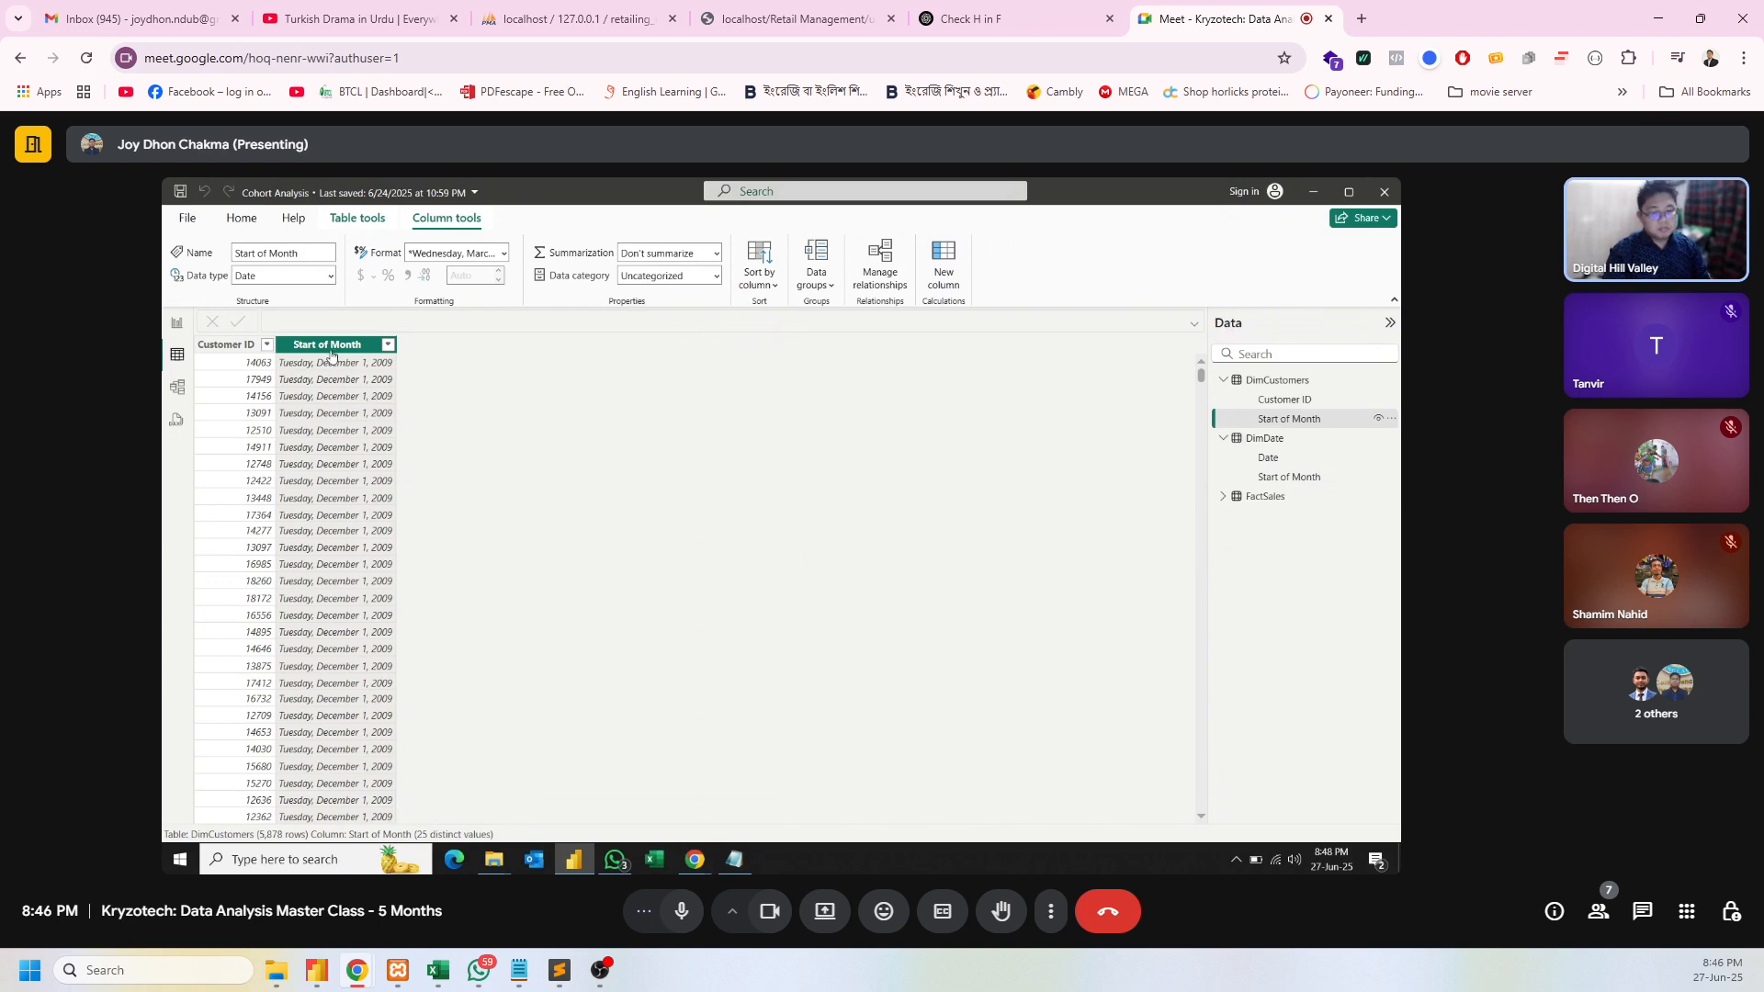
click(504, 255)
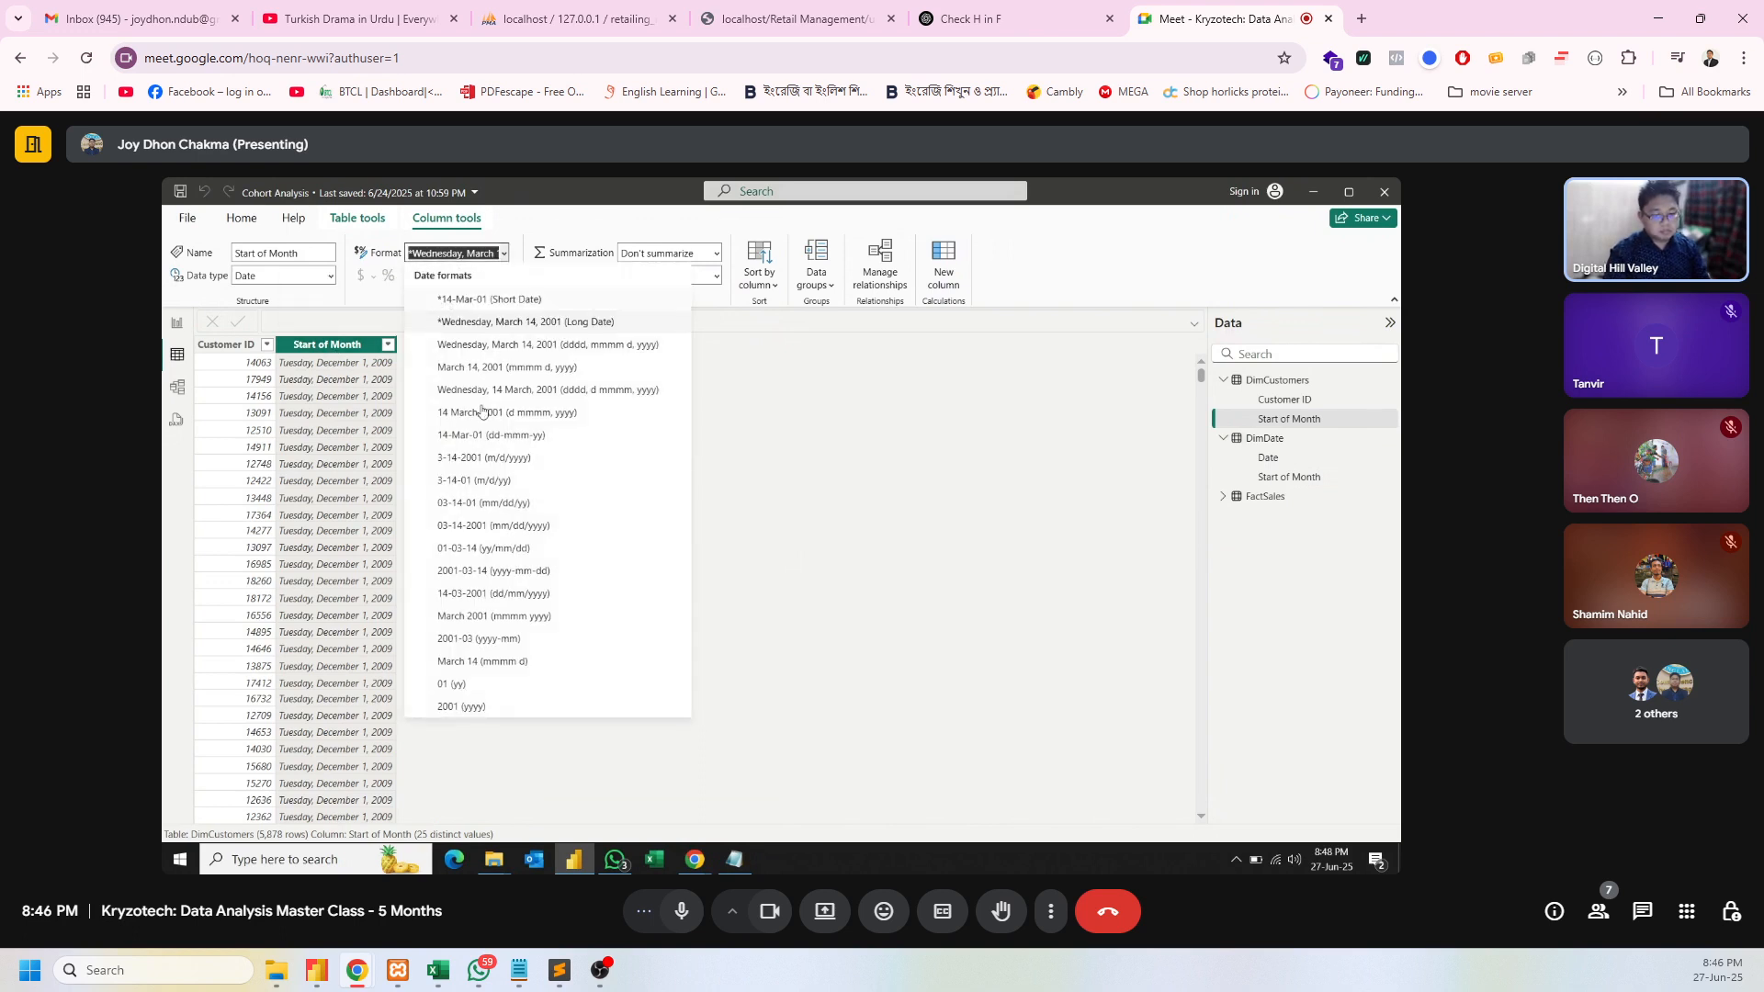
click(483, 617)
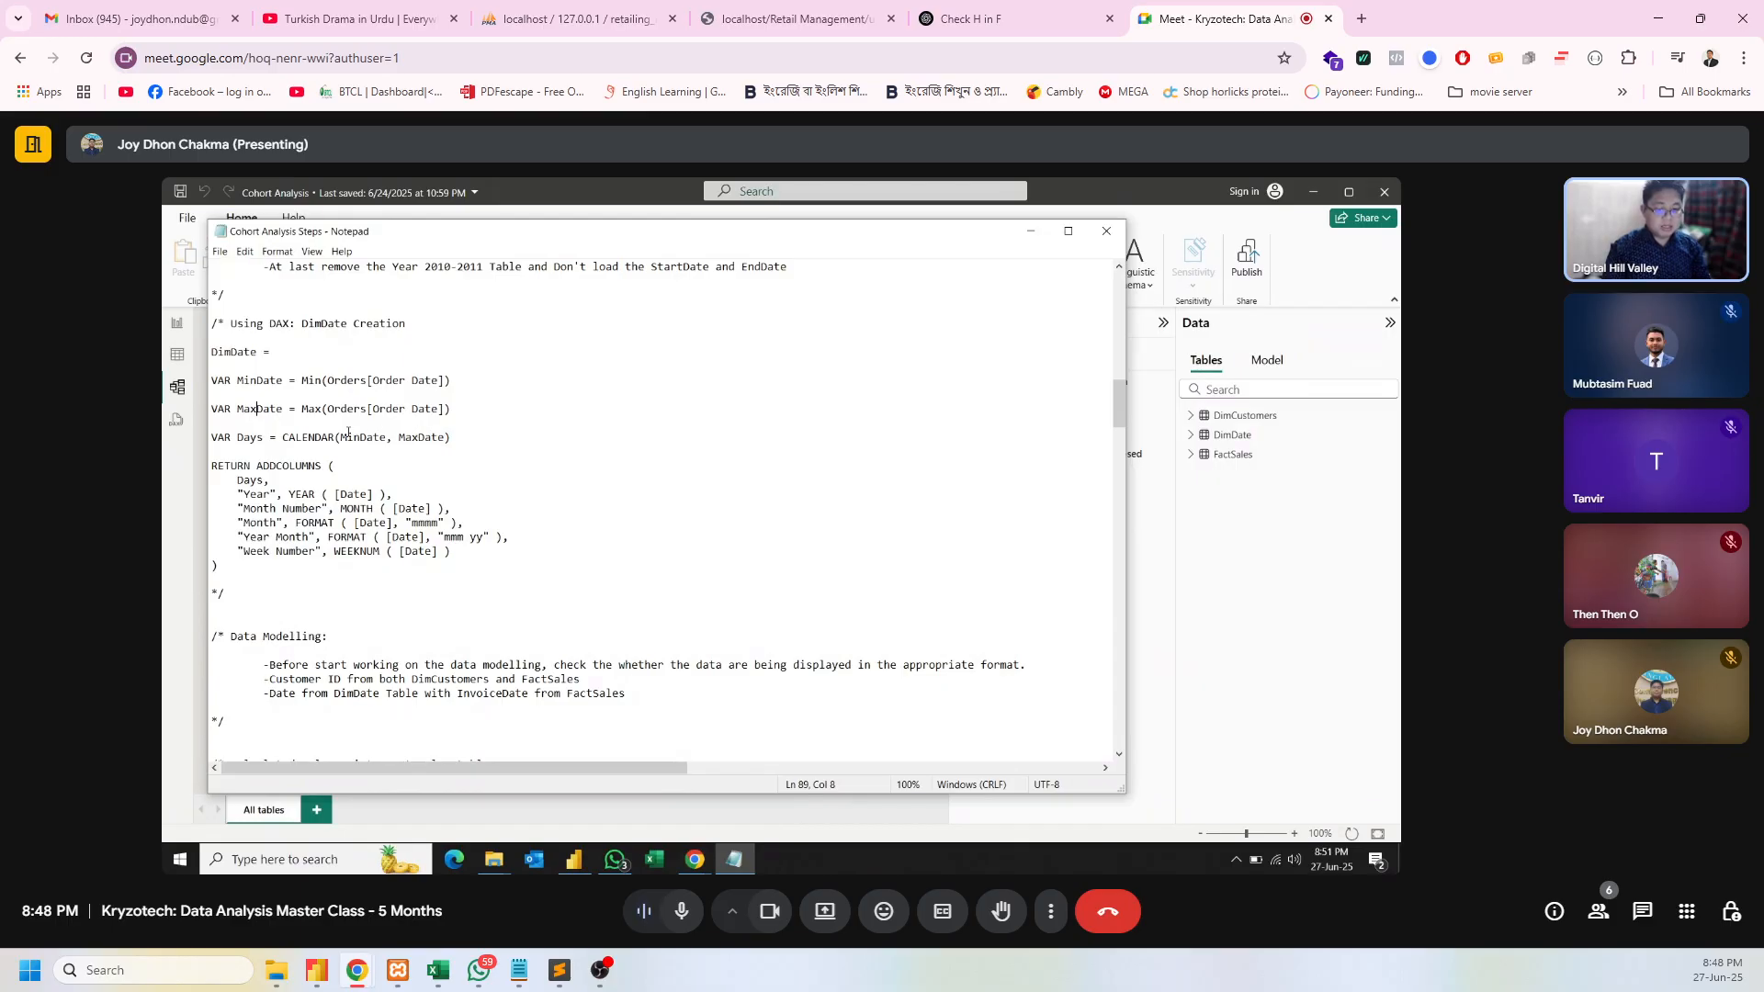
- Highlight the CALENDAR, Max and Min functions in the DimDate DAX notes, and copy the whole DimDate definition
double_click(319, 438)
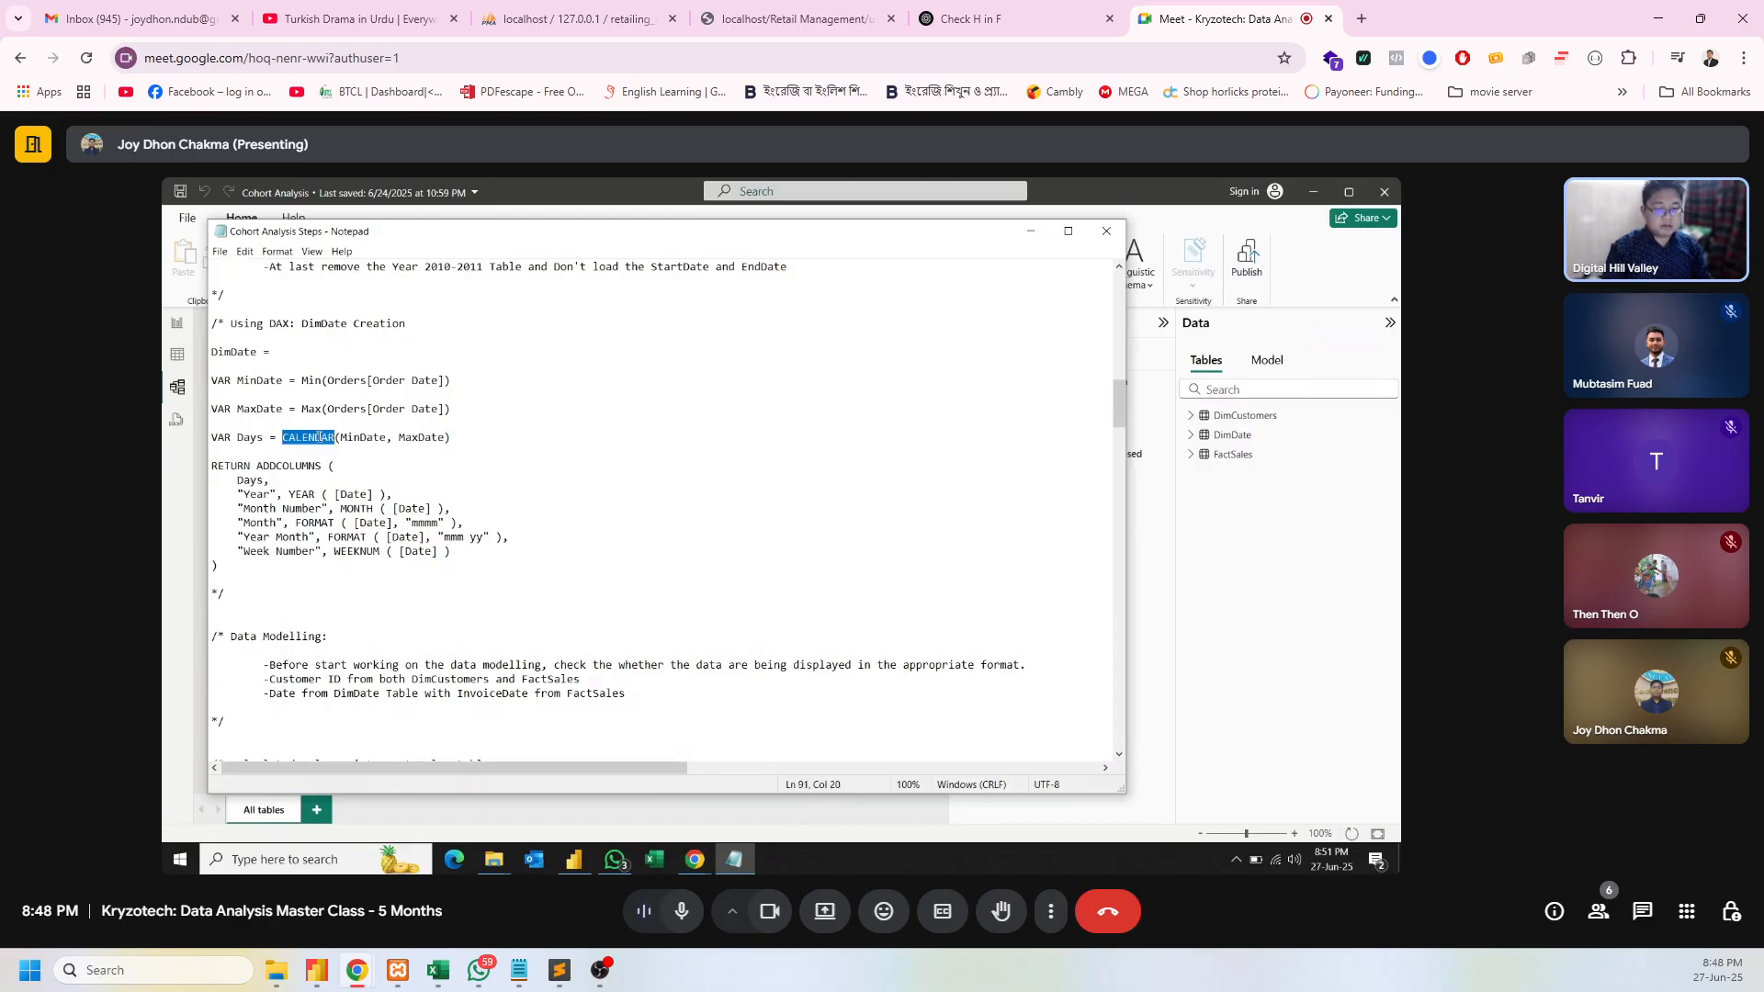
double_click(310, 409)
click(312, 380)
double_click(311, 379)
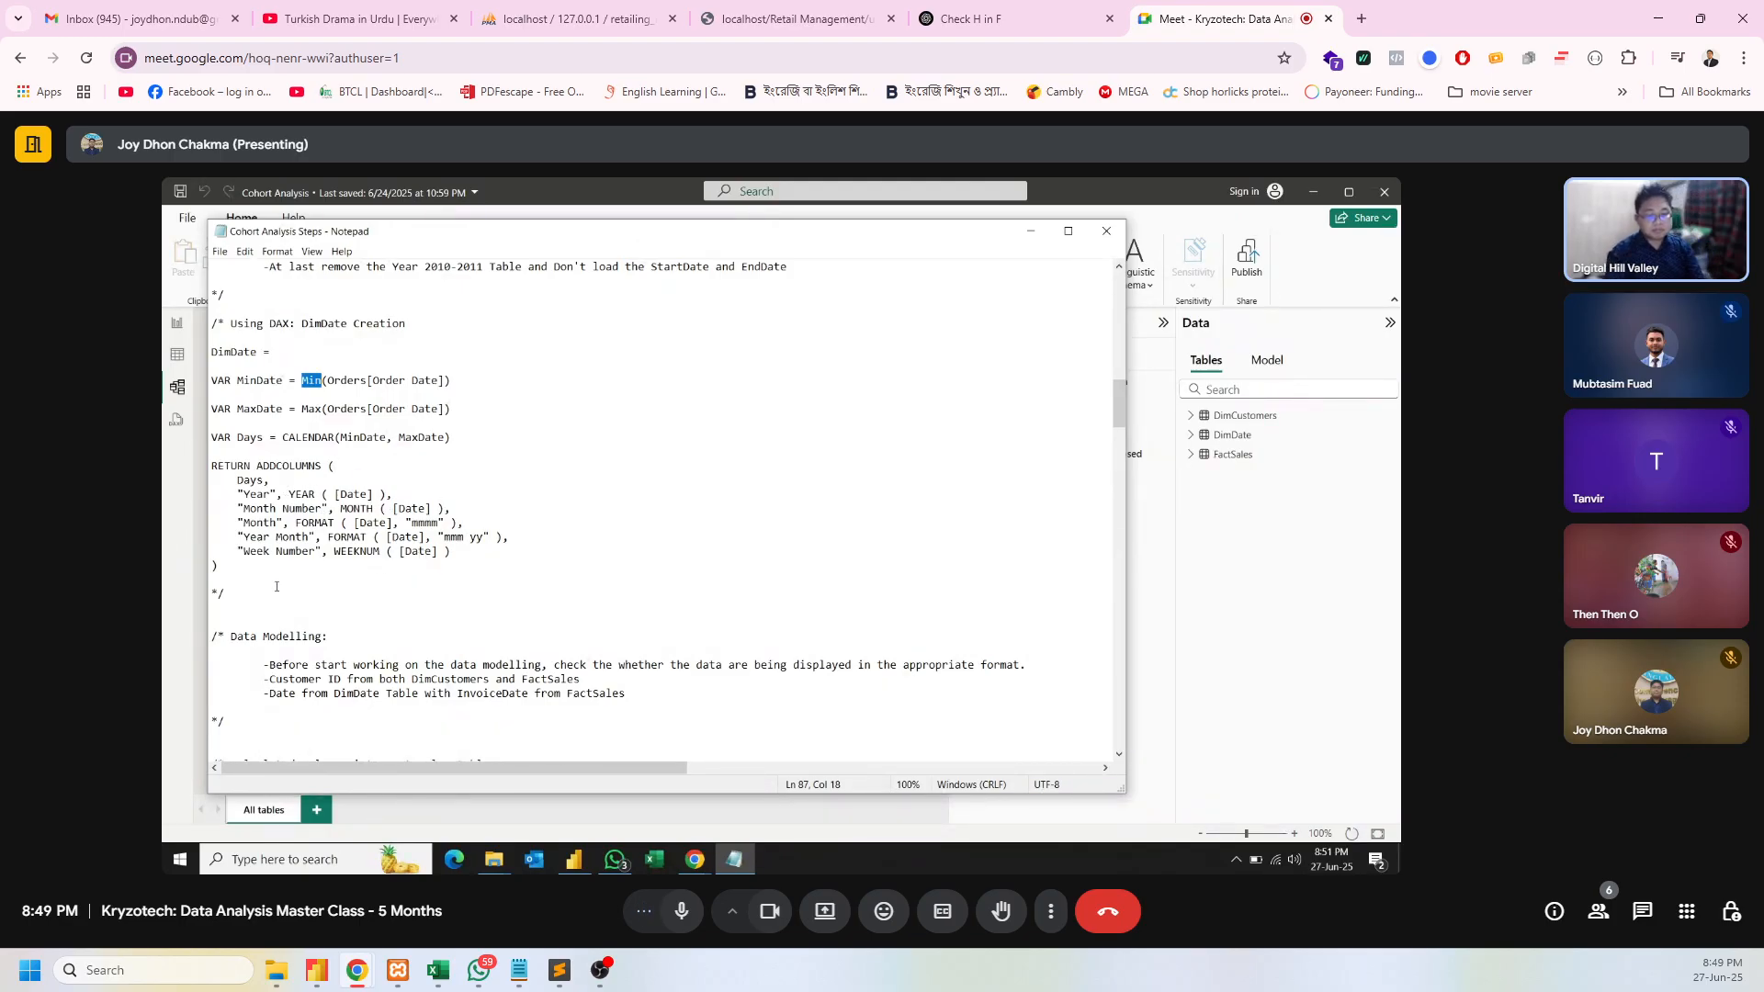
drag(247, 570, 204, 354)
key(ctrl+c)
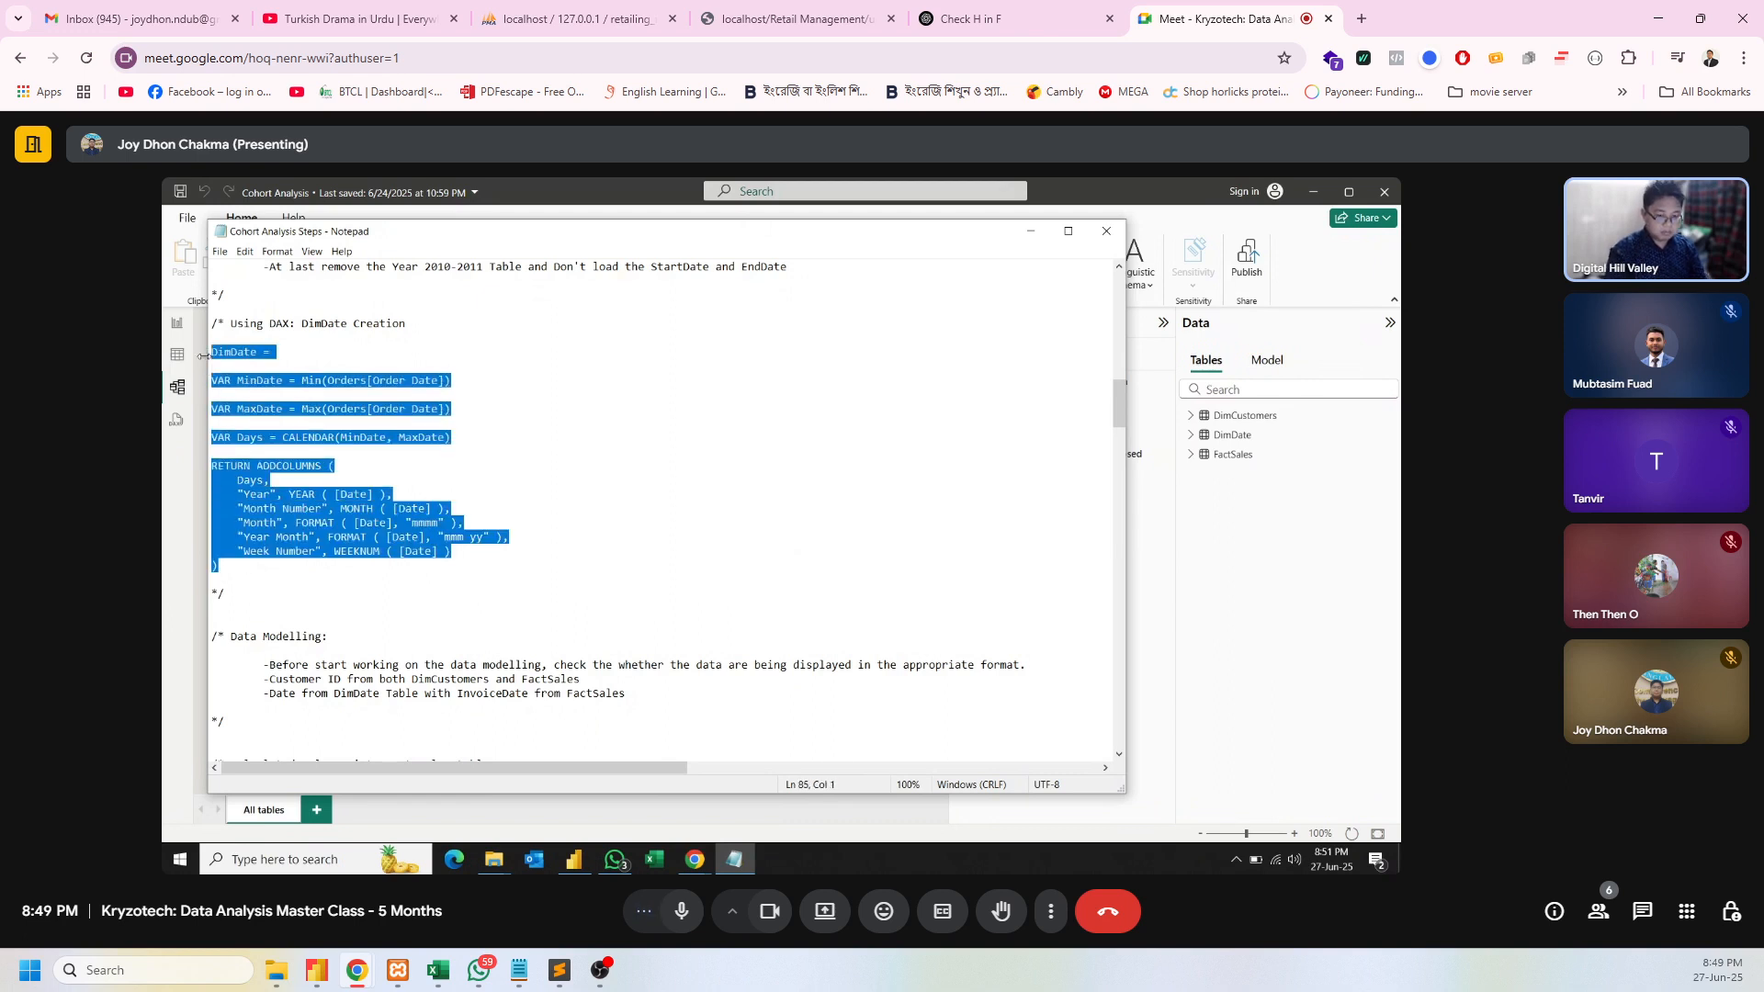
- Switch back to Power BI's report view and add a new calculated table
click(1159, 508)
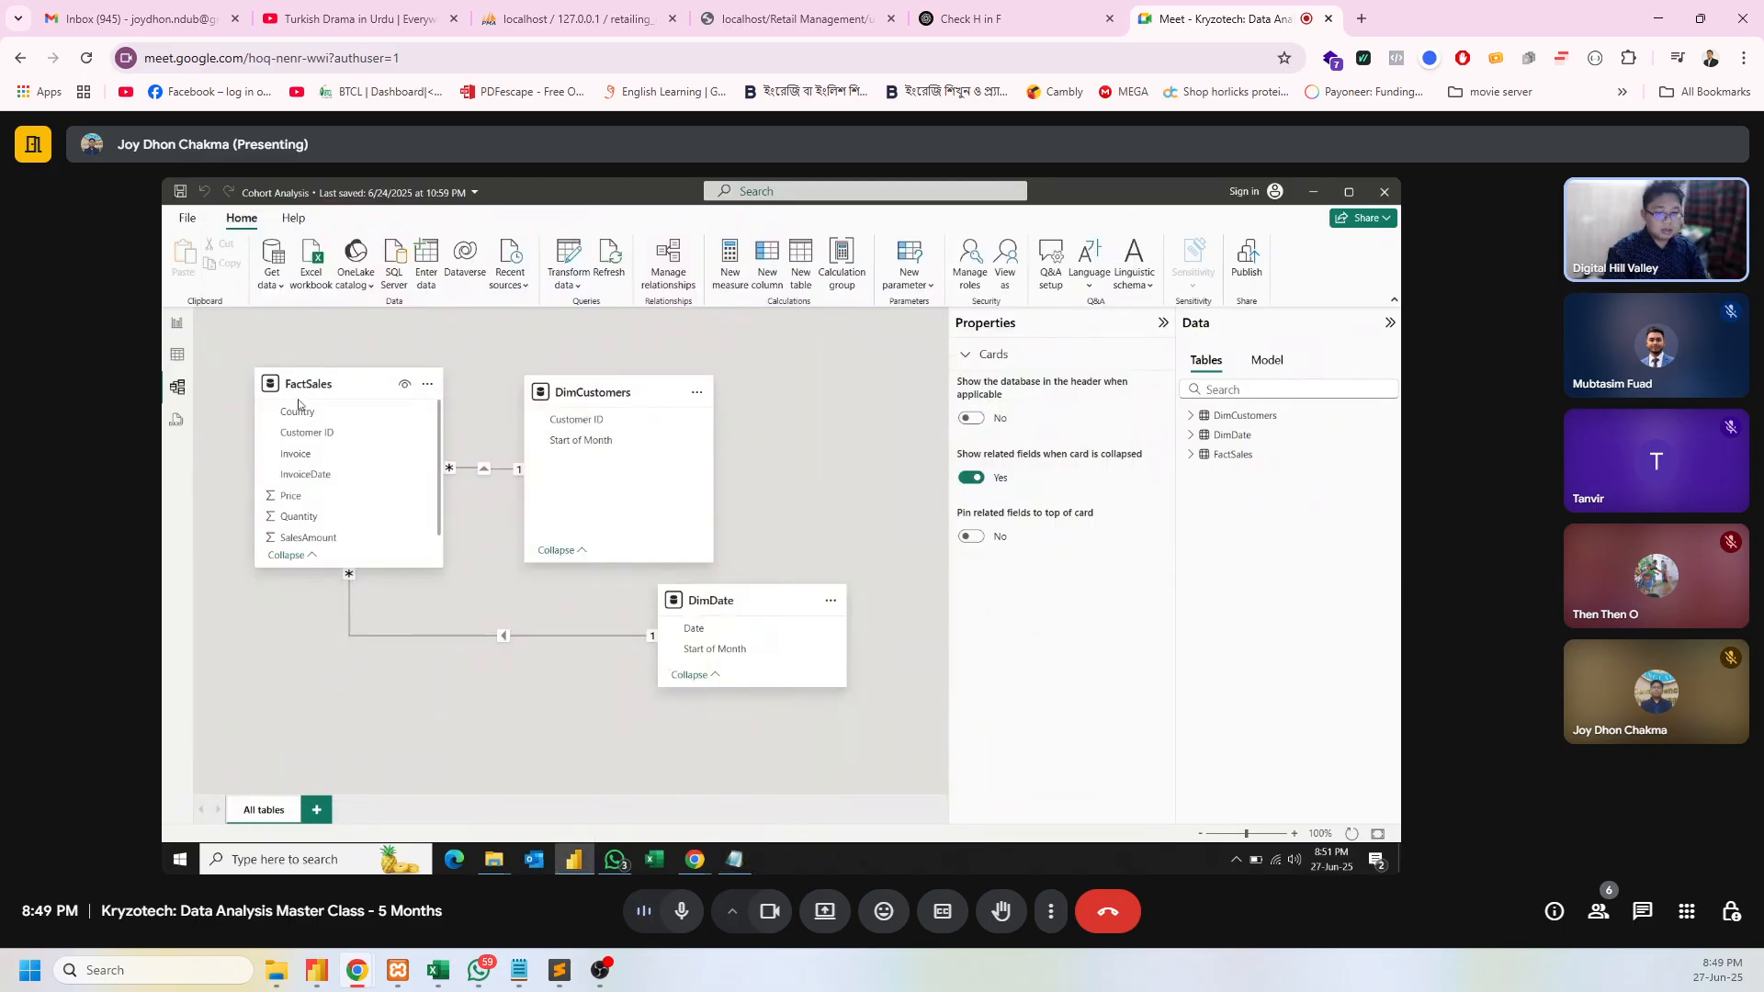
click(177, 323)
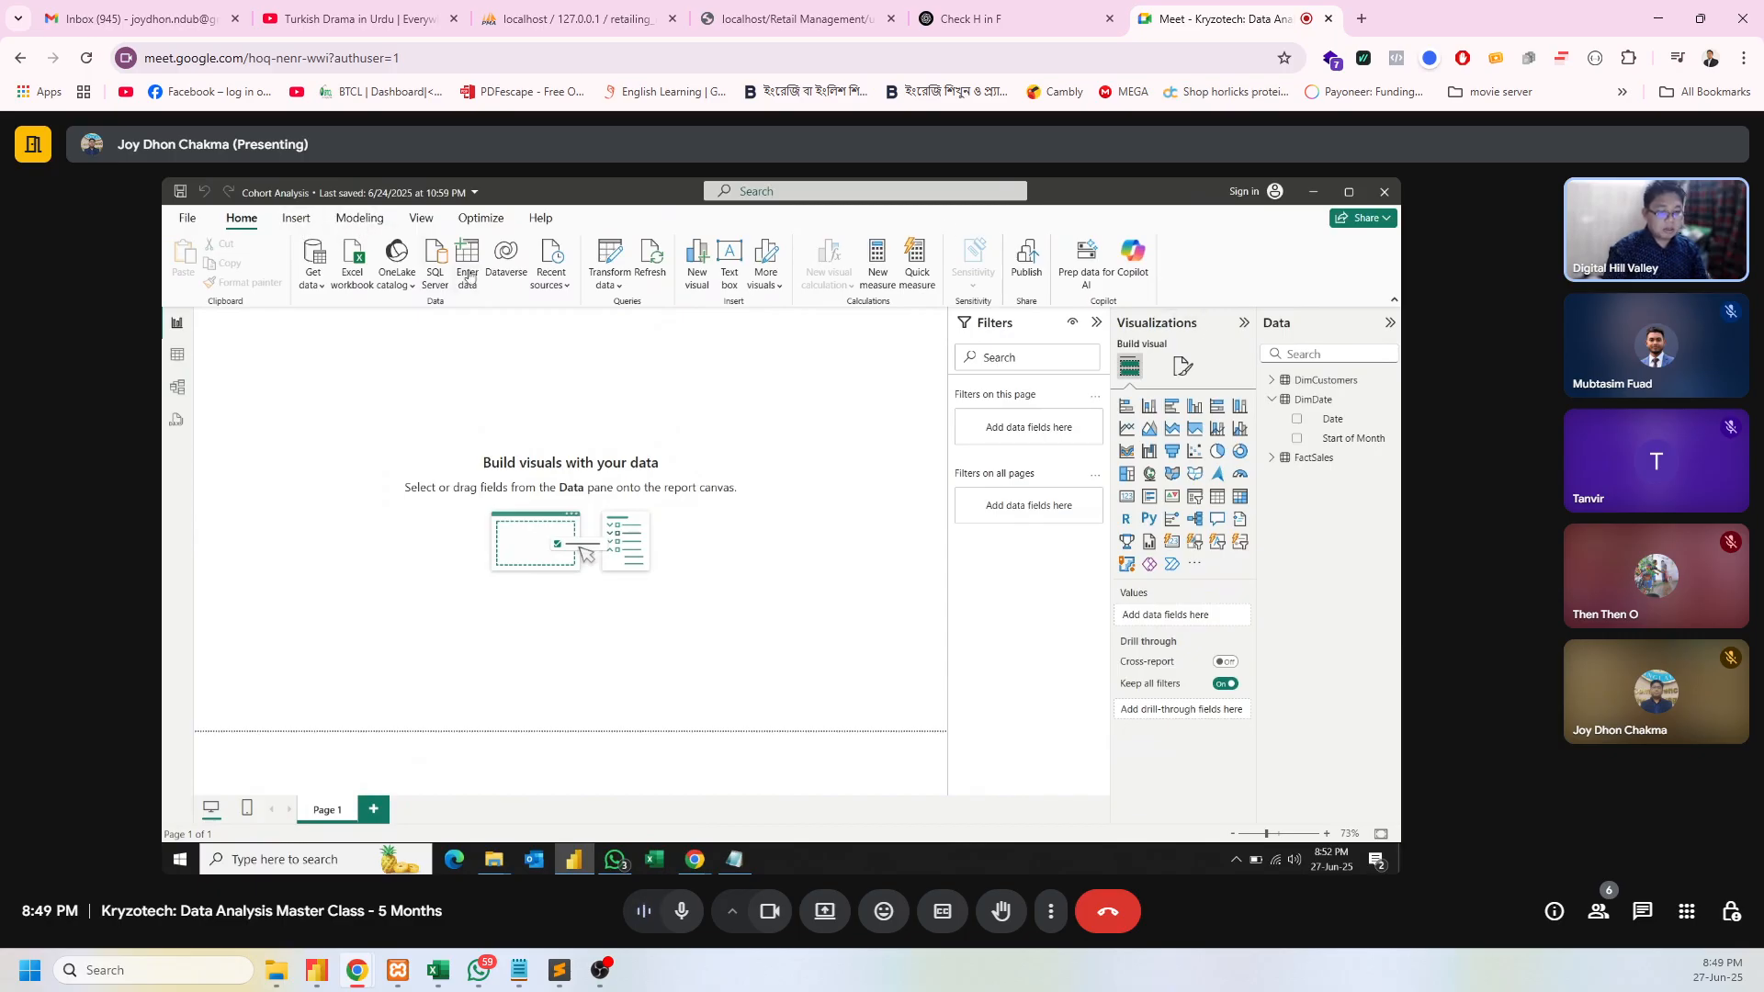
click(297, 219)
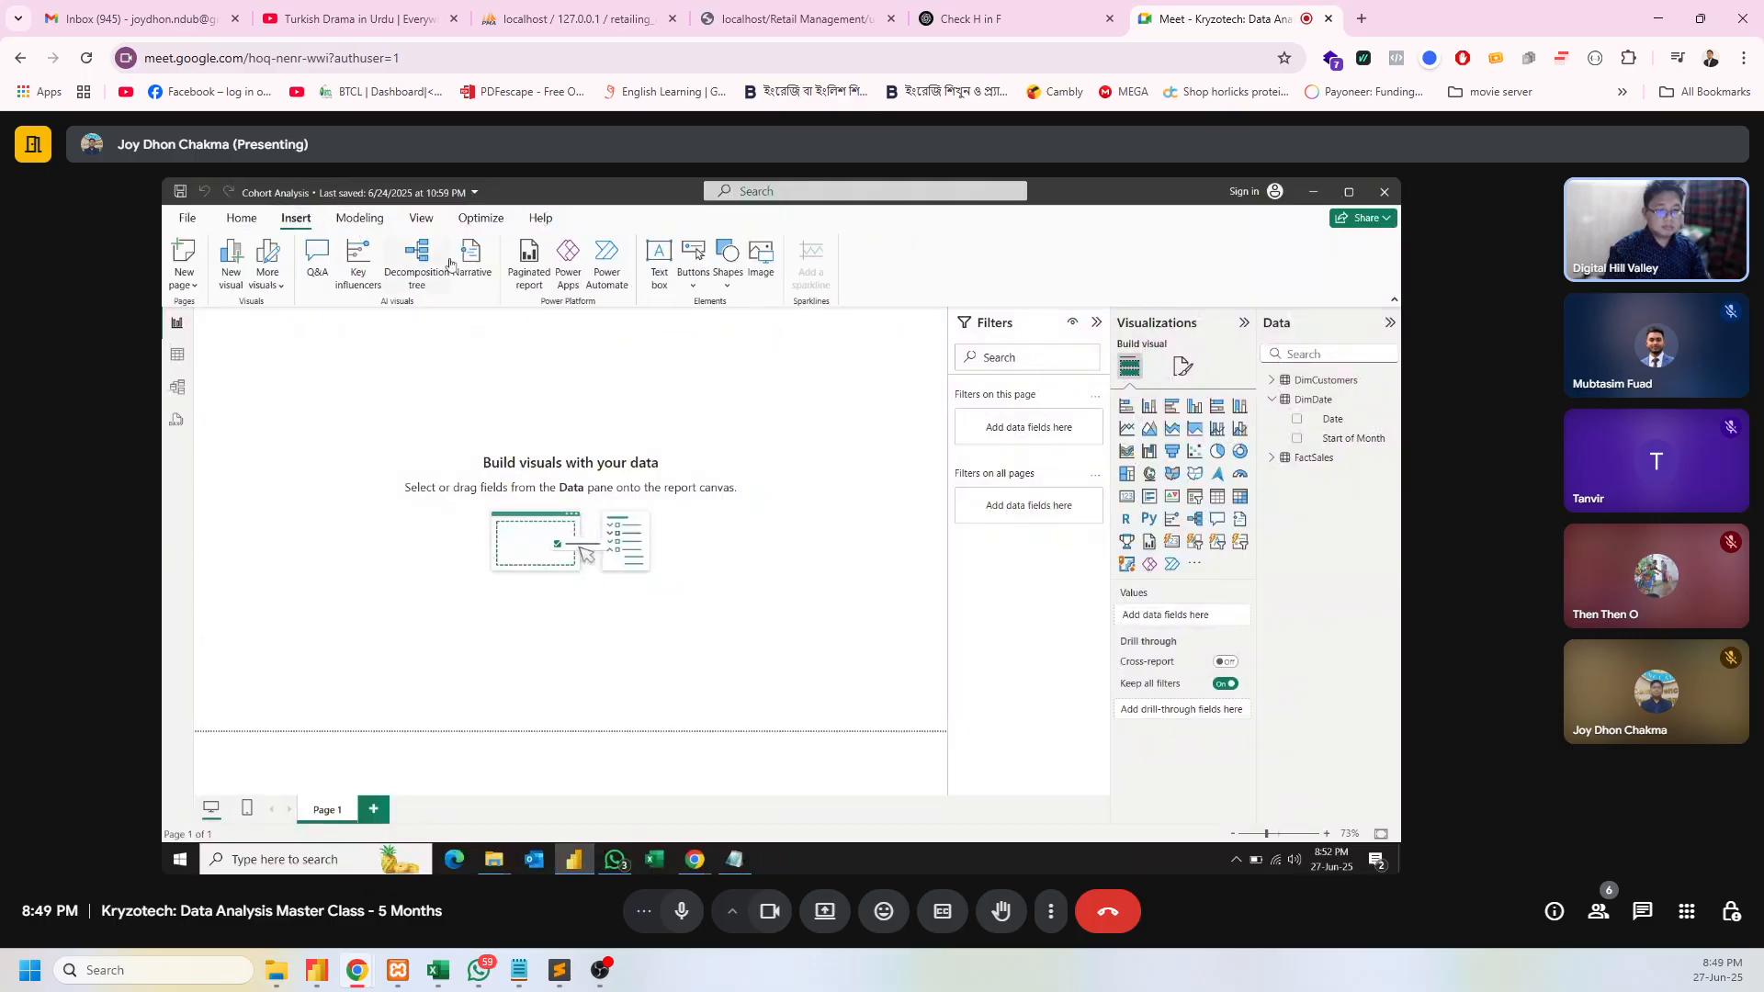
click(371, 218)
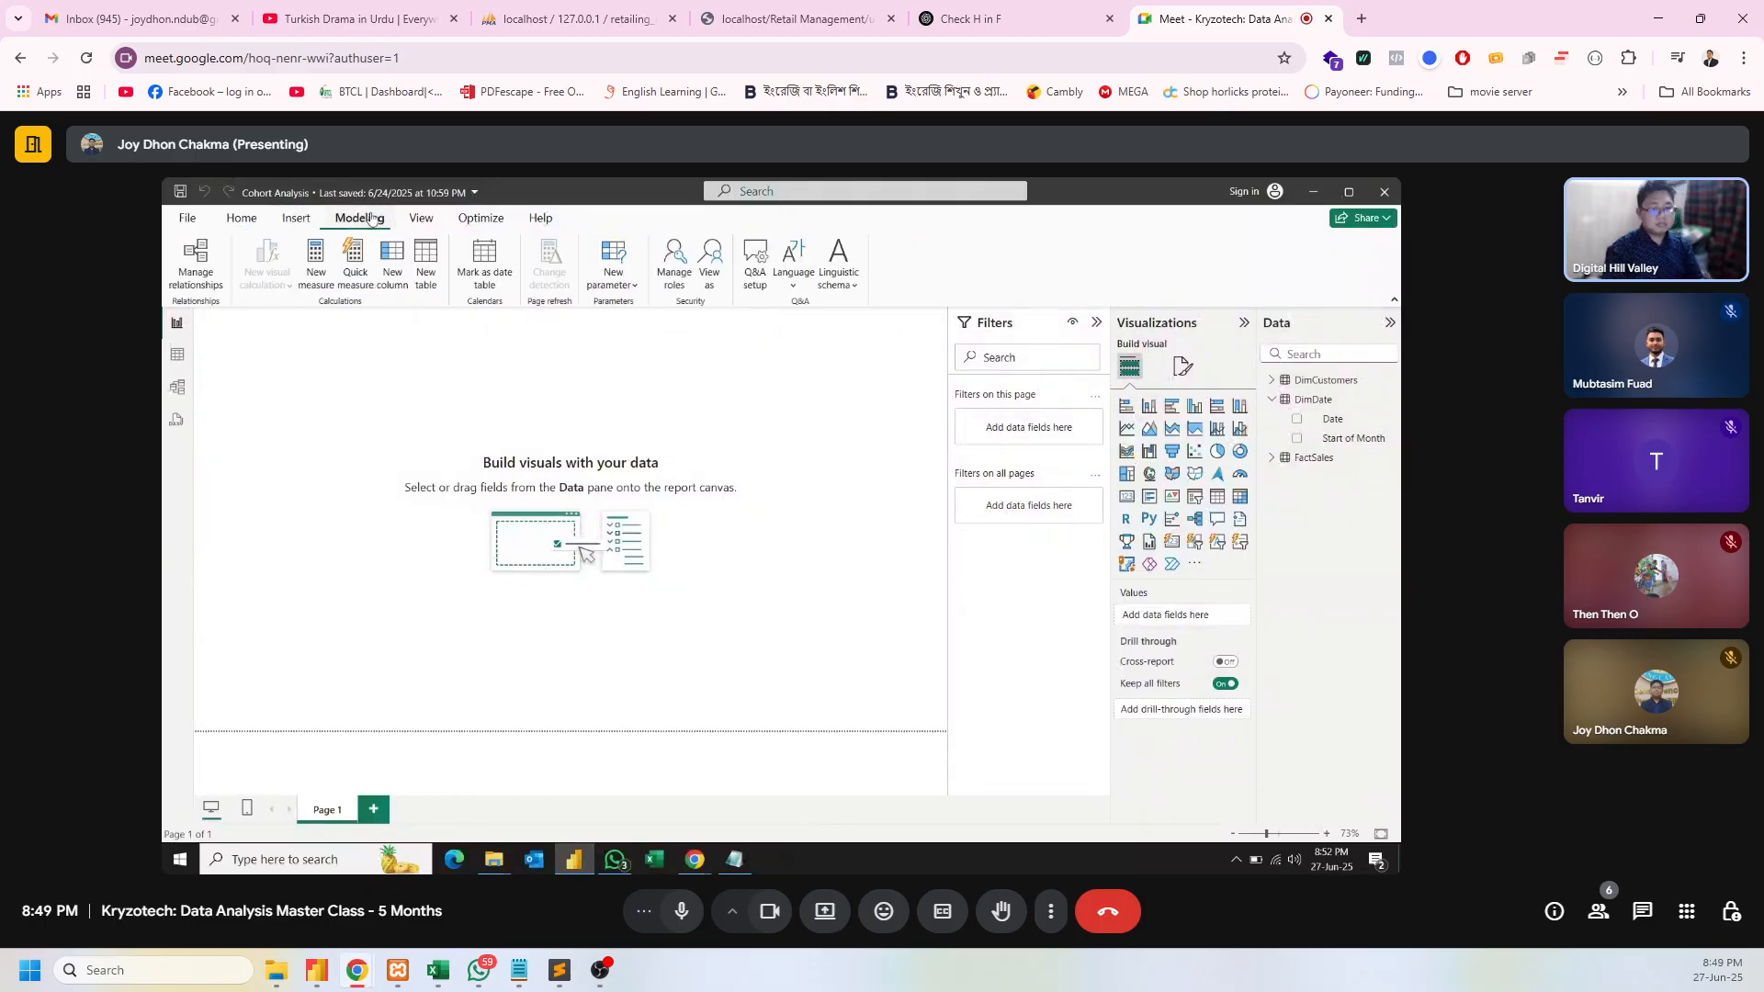
click(428, 267)
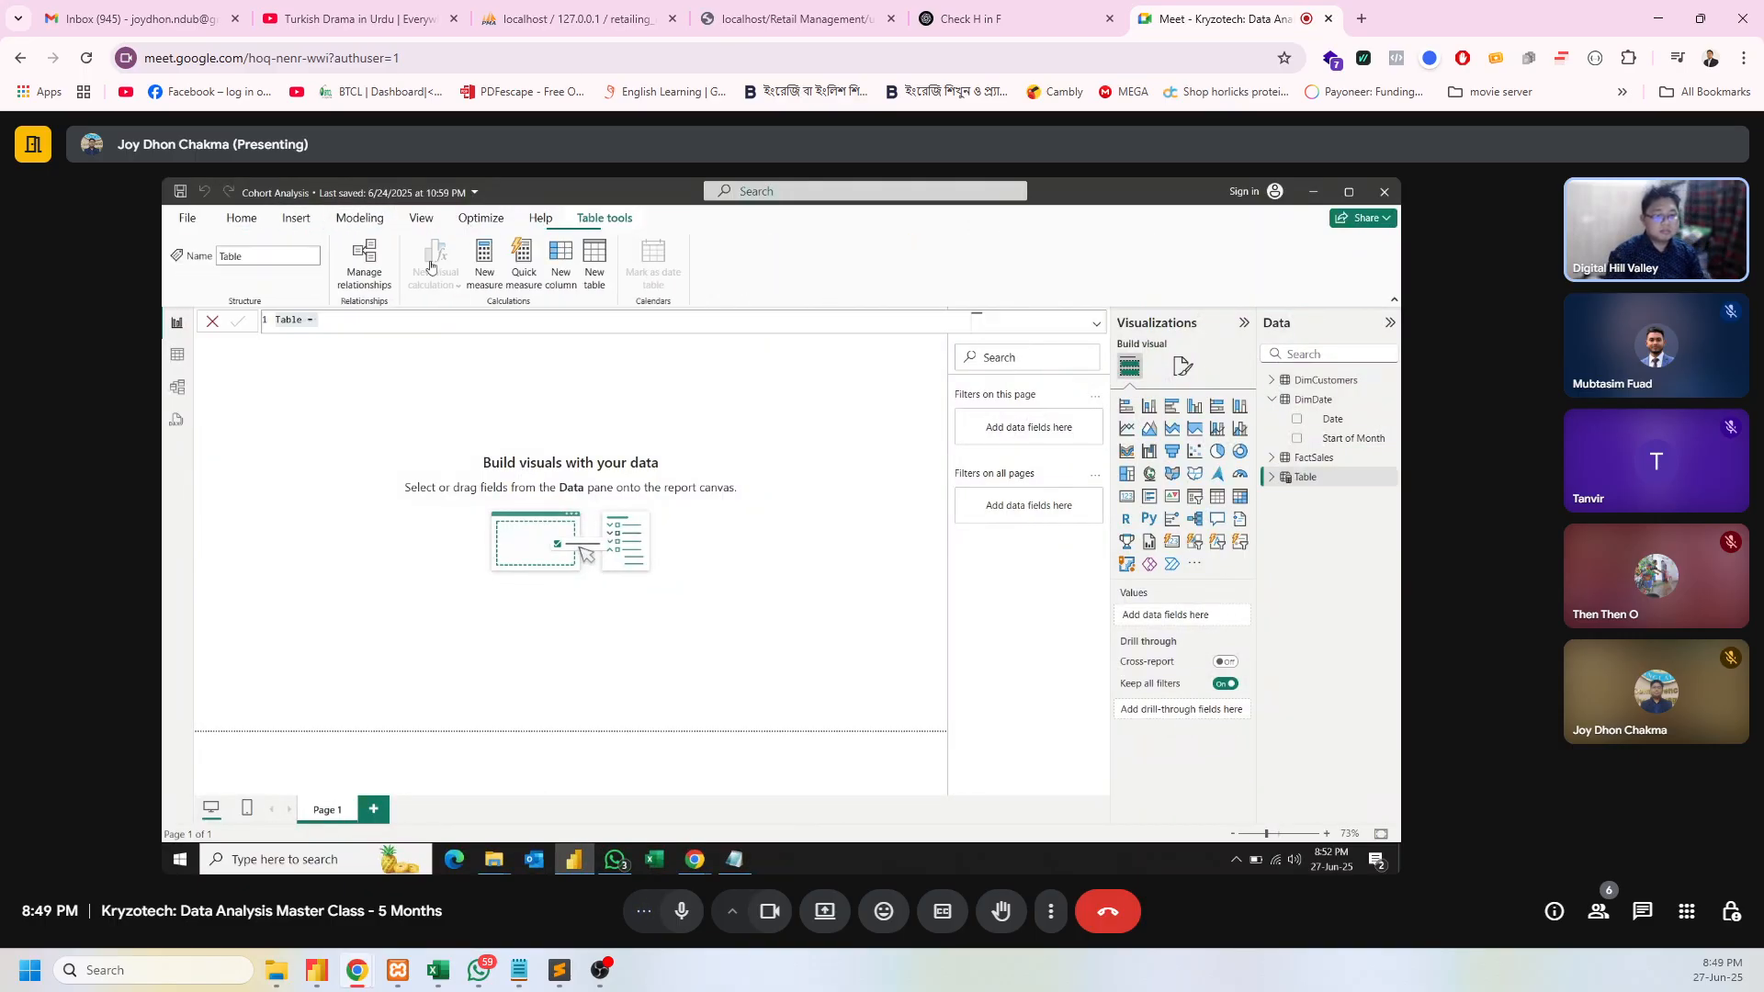
- Enter an empty table constructor {} as the new table's formula
click(371, 321)
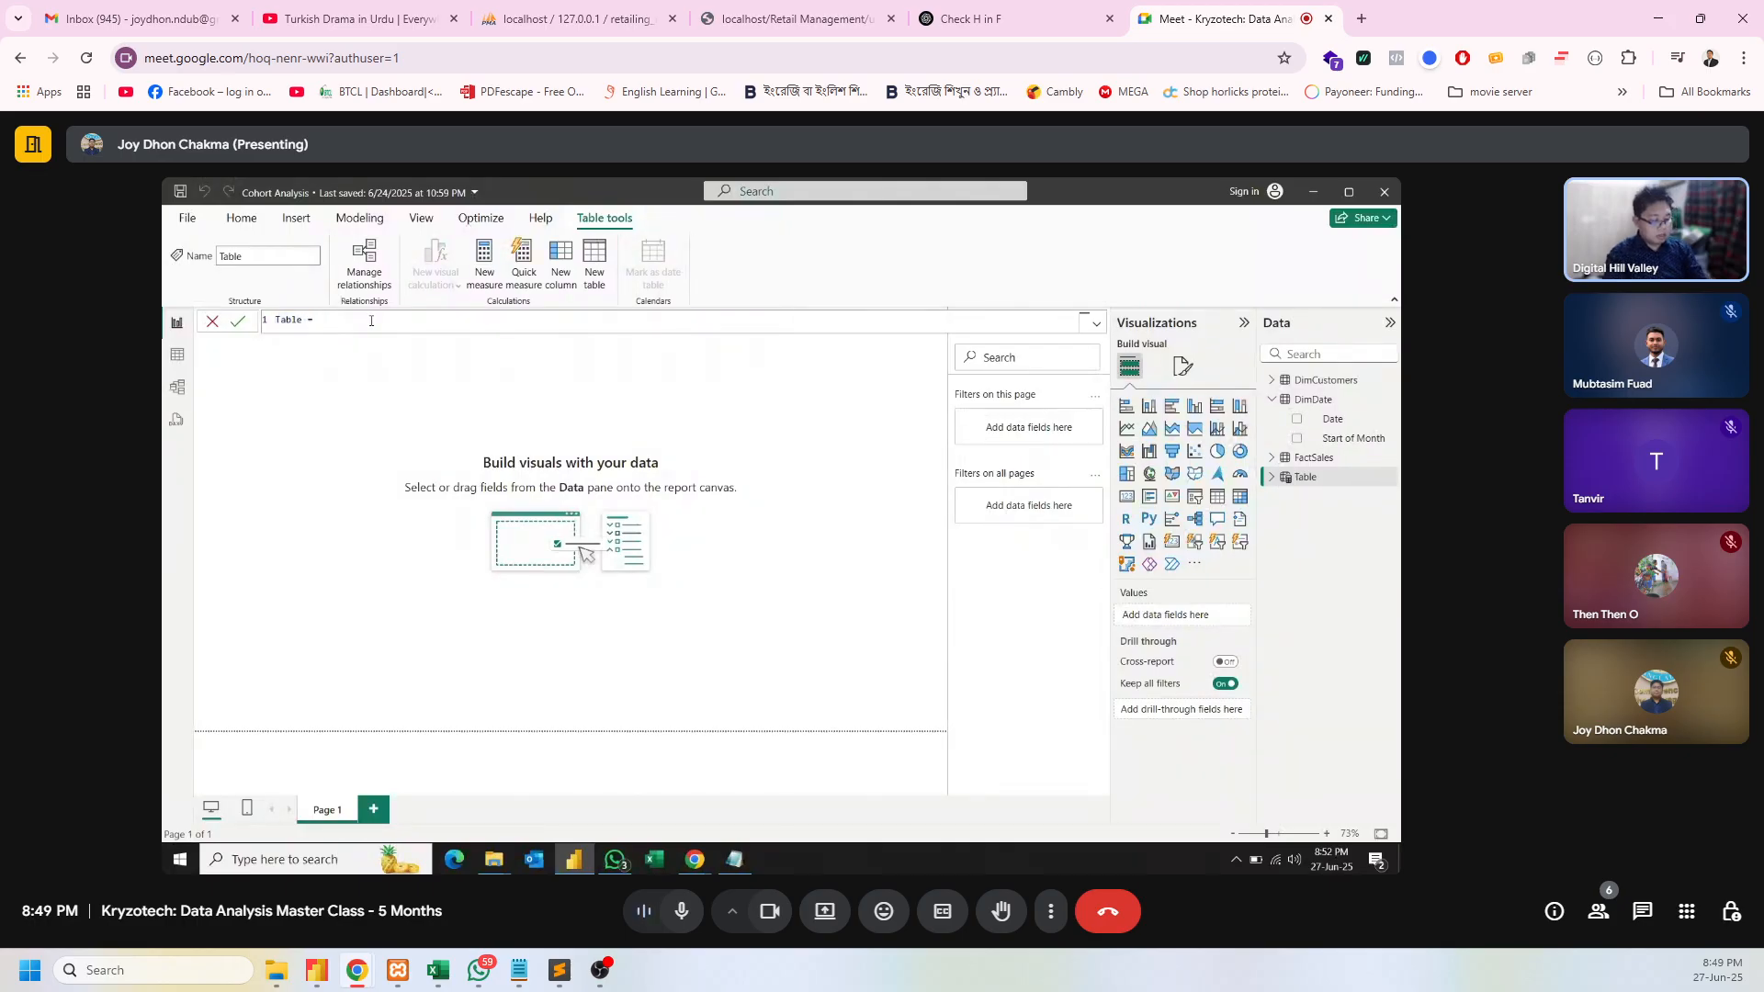
text({()
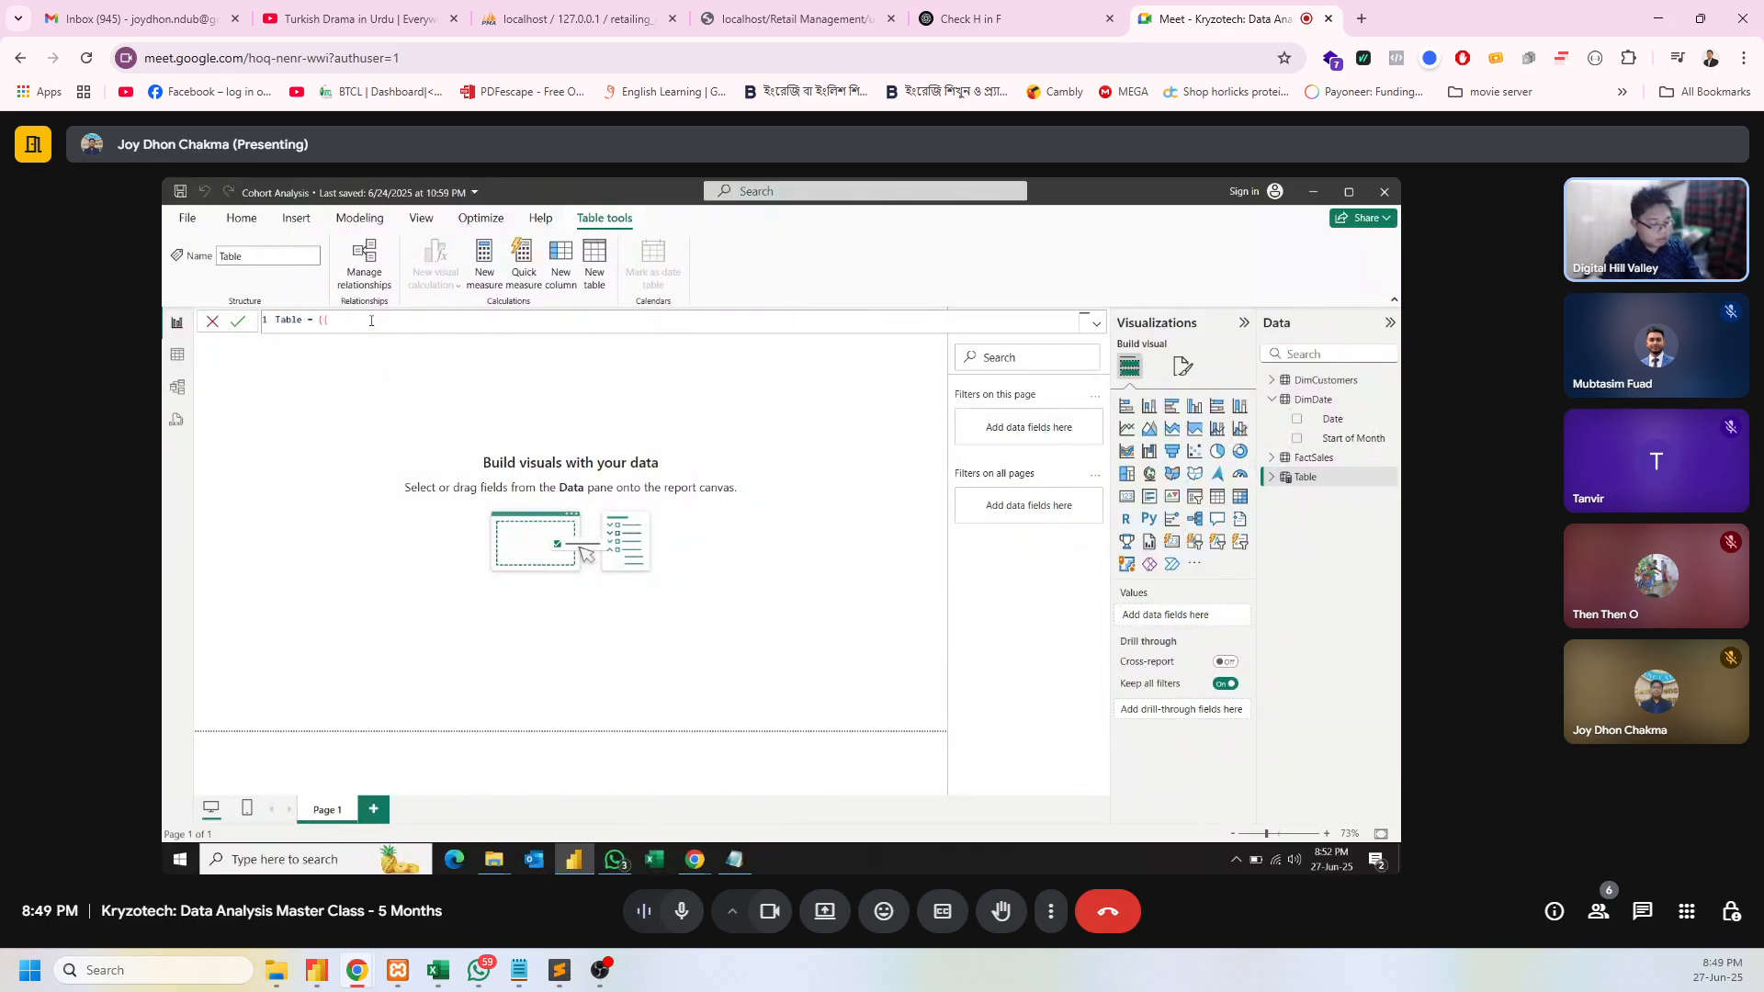
key(BackSpace)
text(})
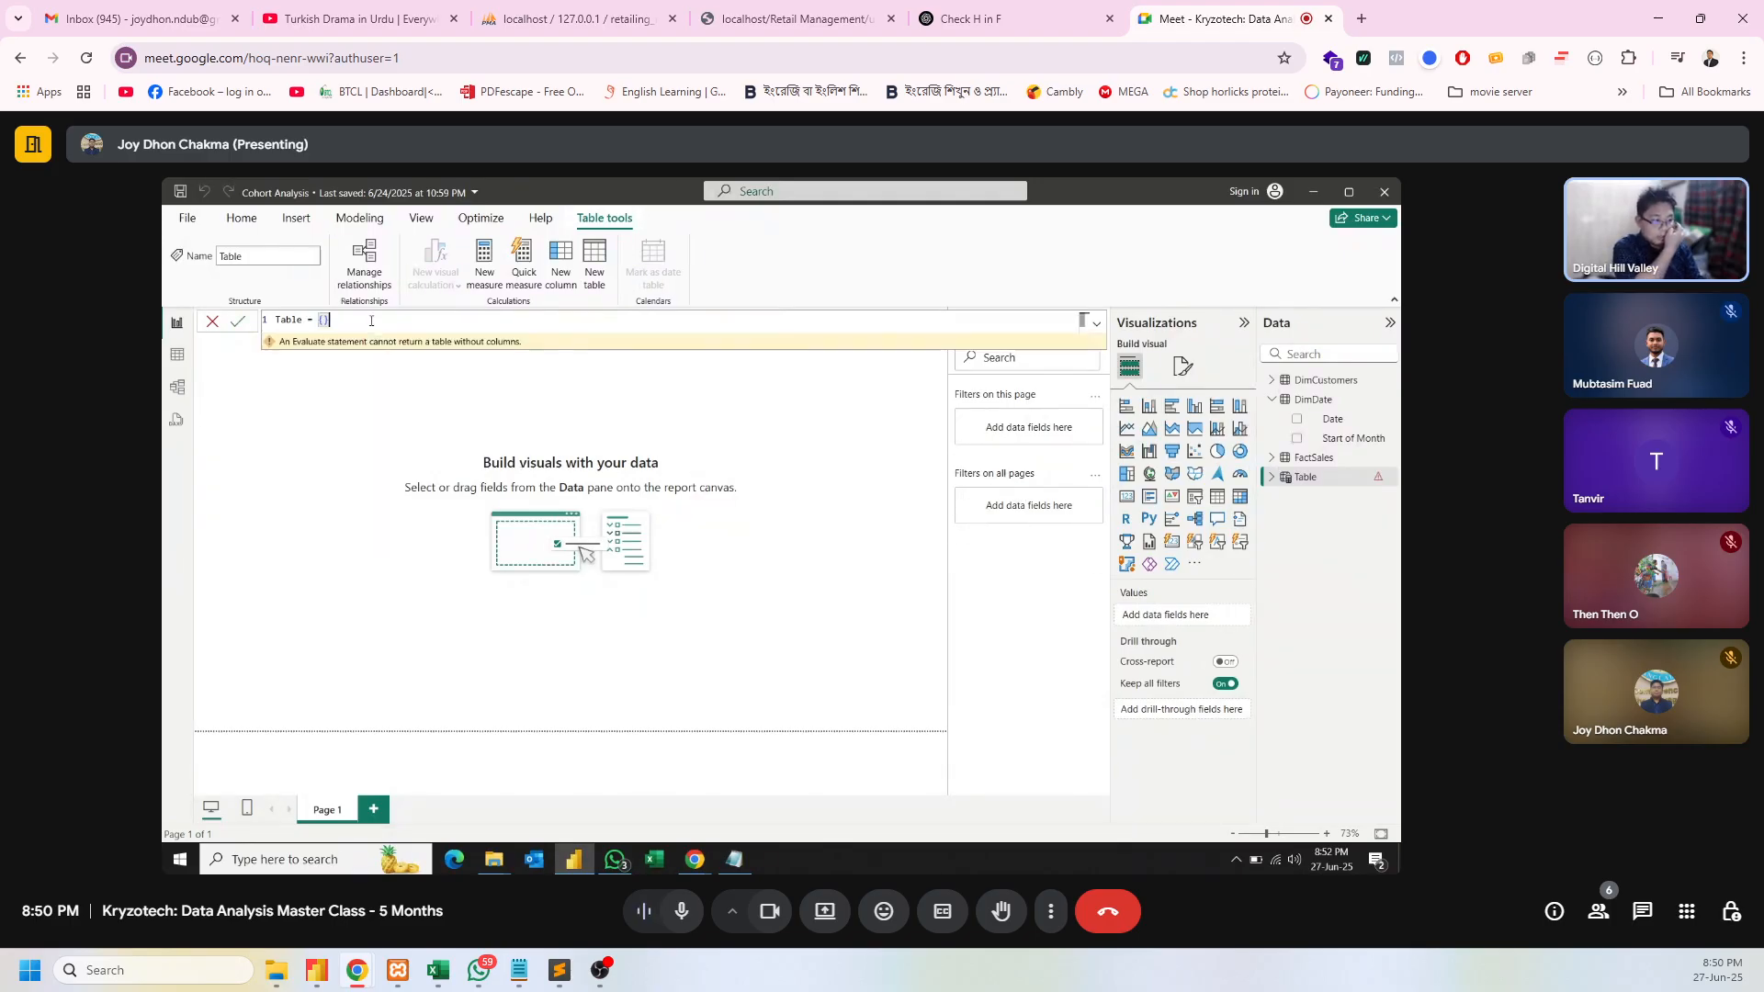
- Add a new measure to the new calculated table and paste the copied DimDate definition as its formula
click(1272, 480)
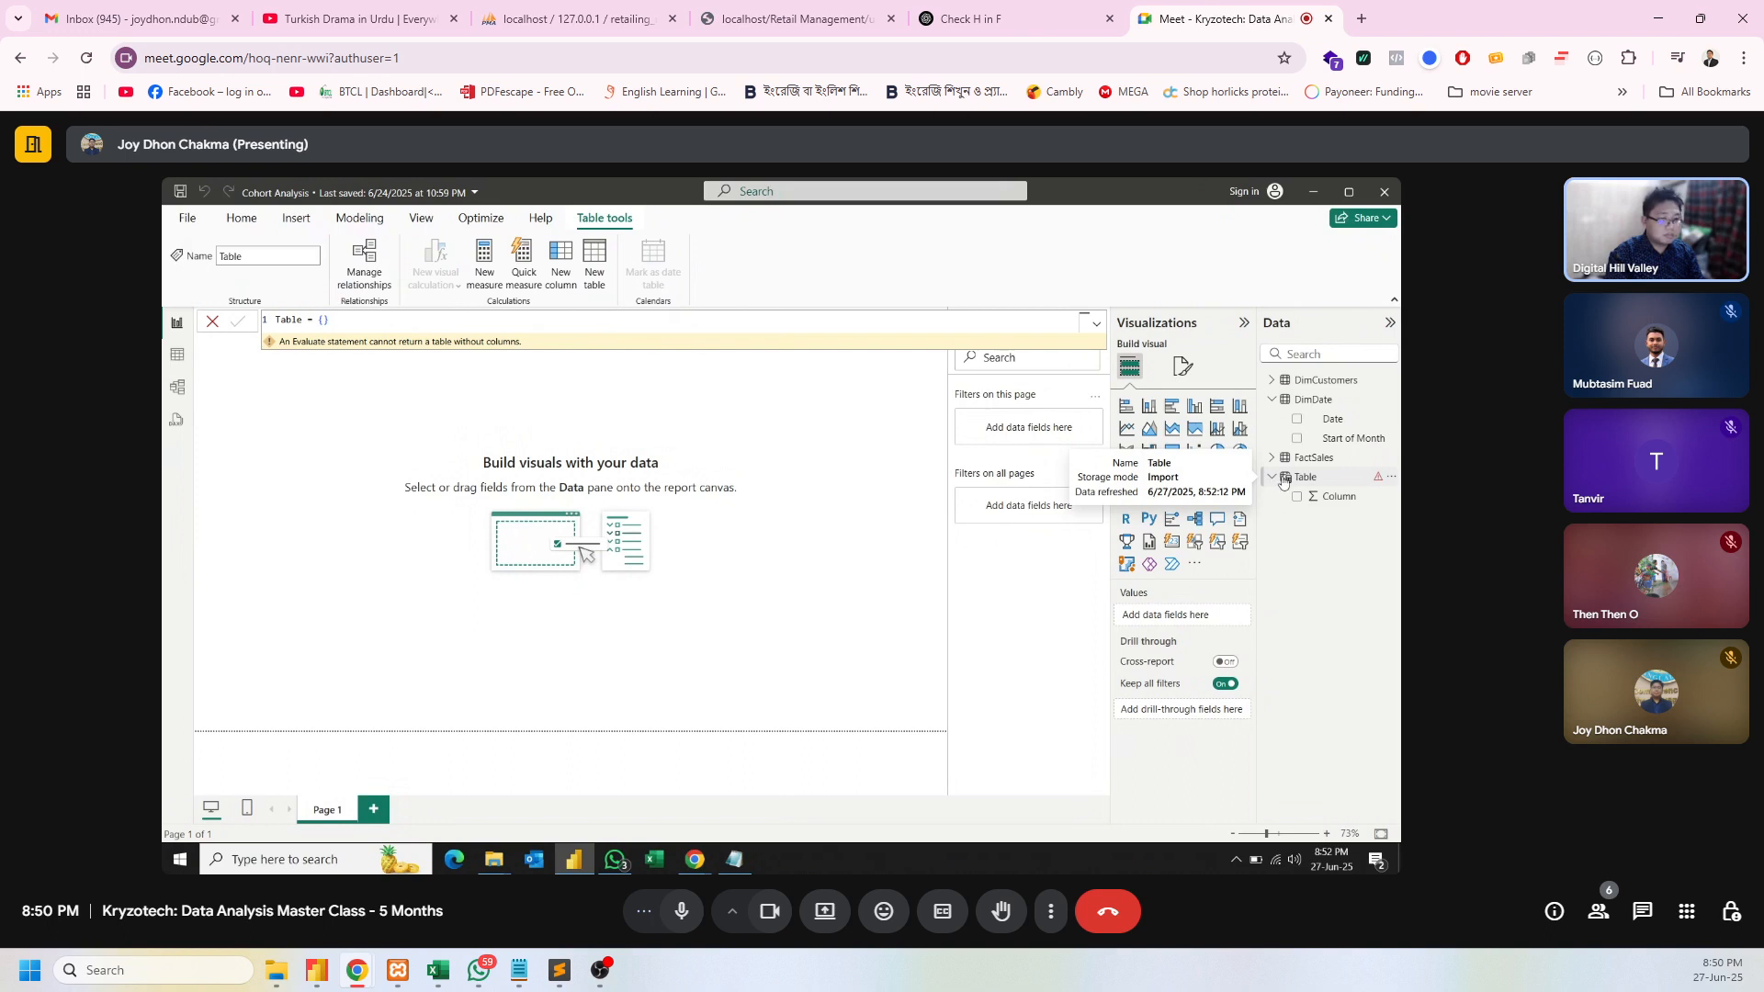
right_click(1292, 480)
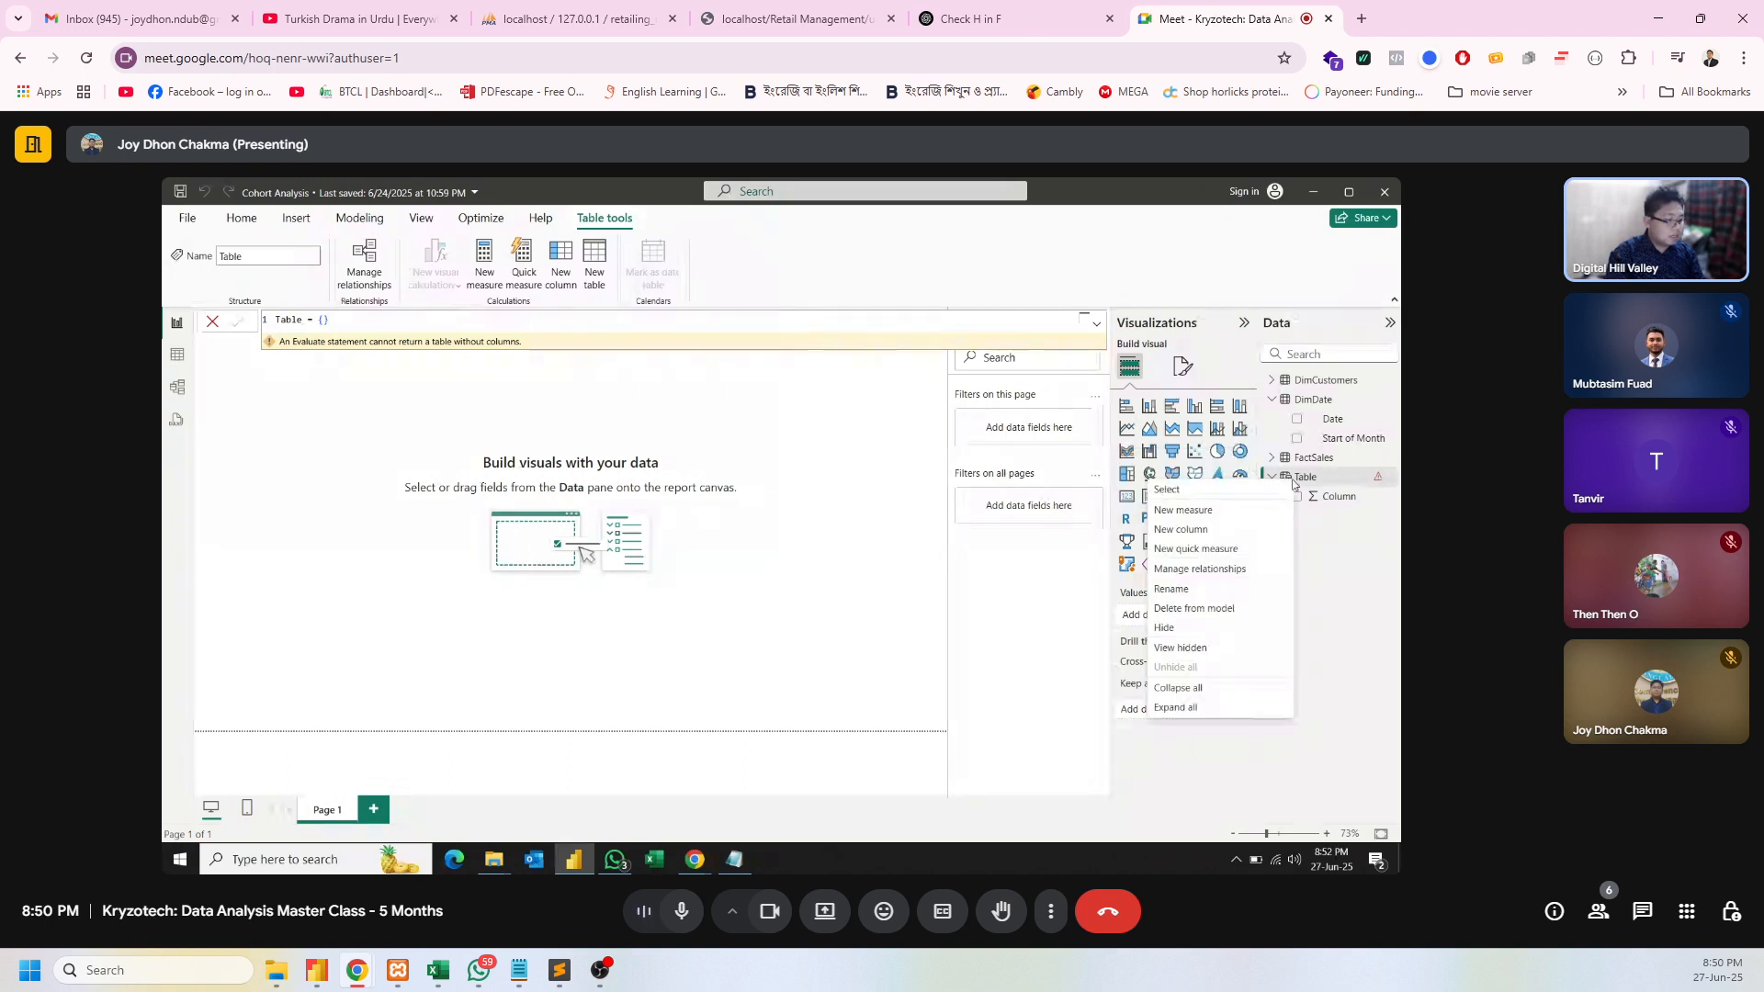
click(1256, 513)
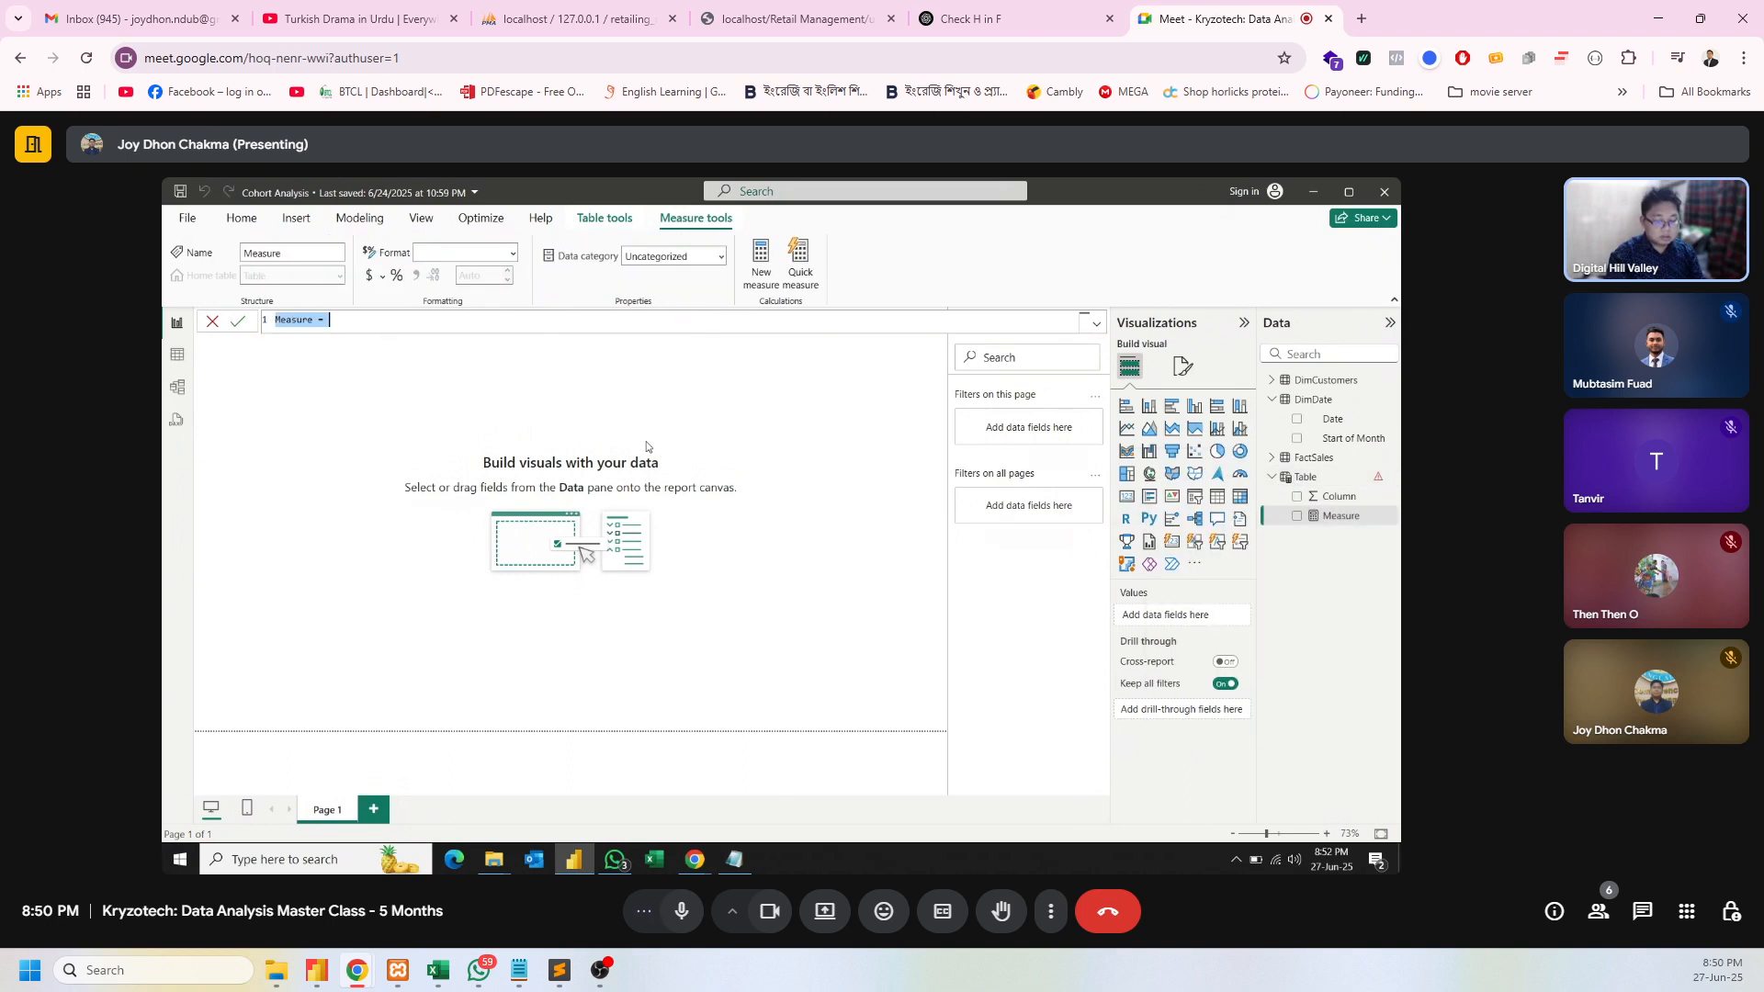
key(ctrl+v)
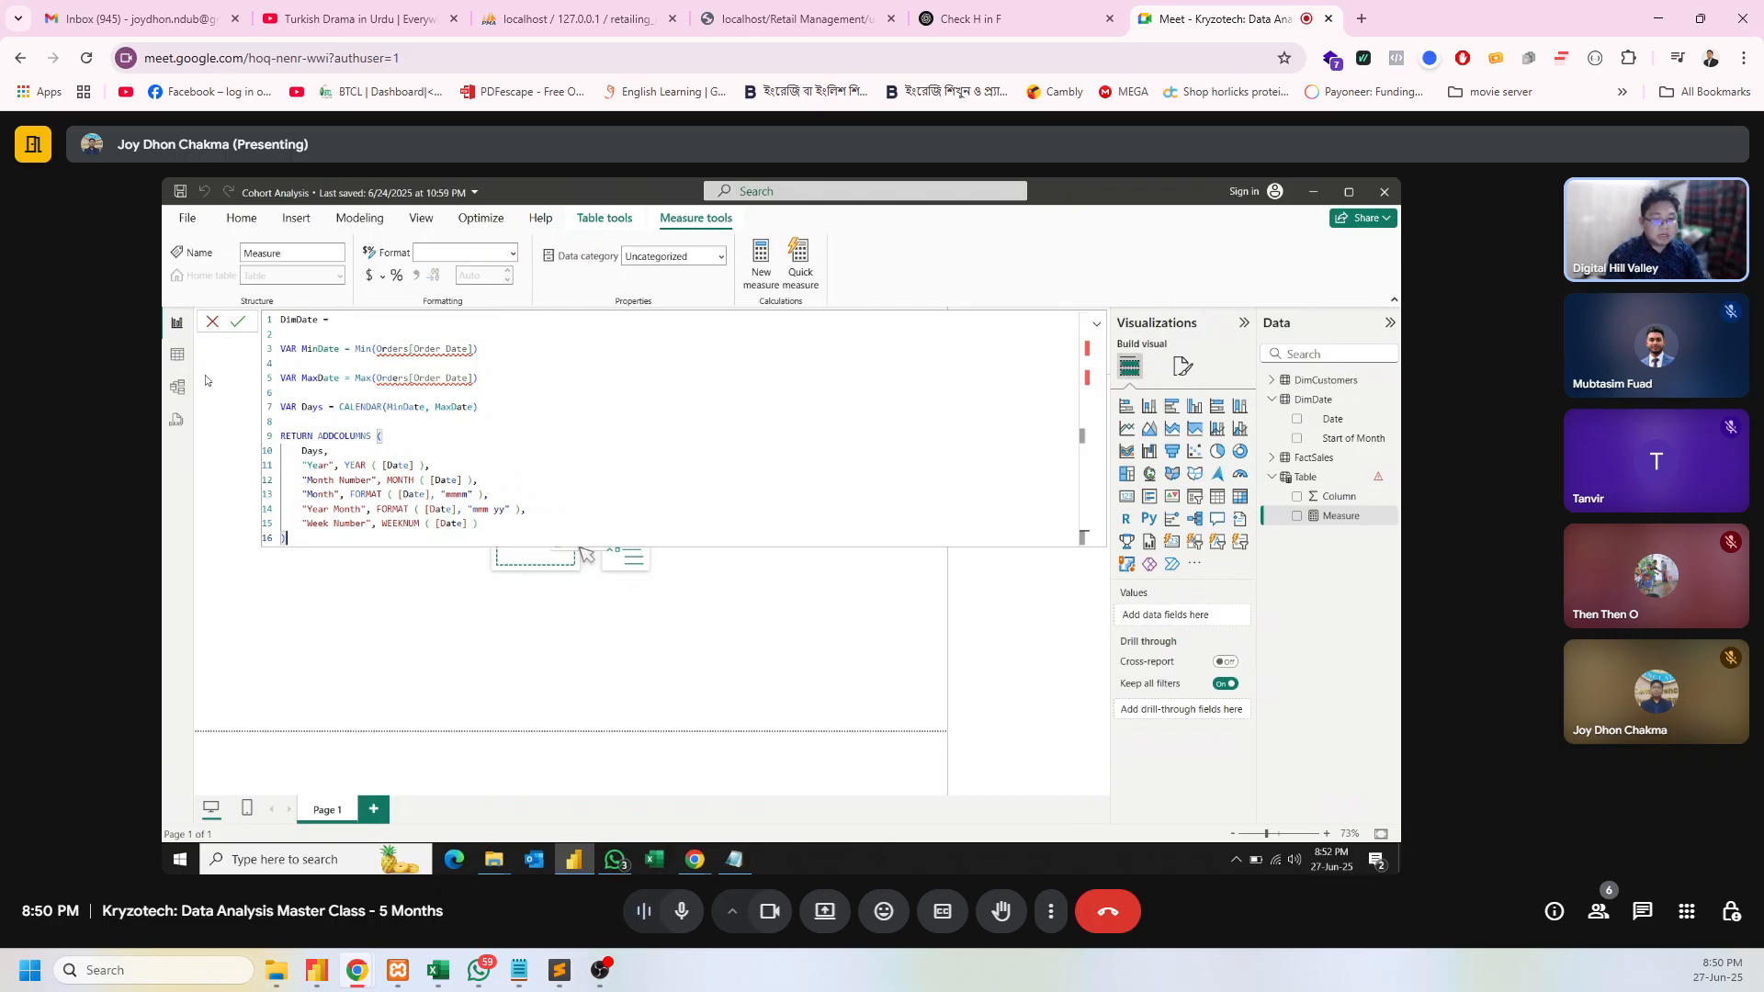
- View the FactSales table's data in table view and expand its field list
click(181, 362)
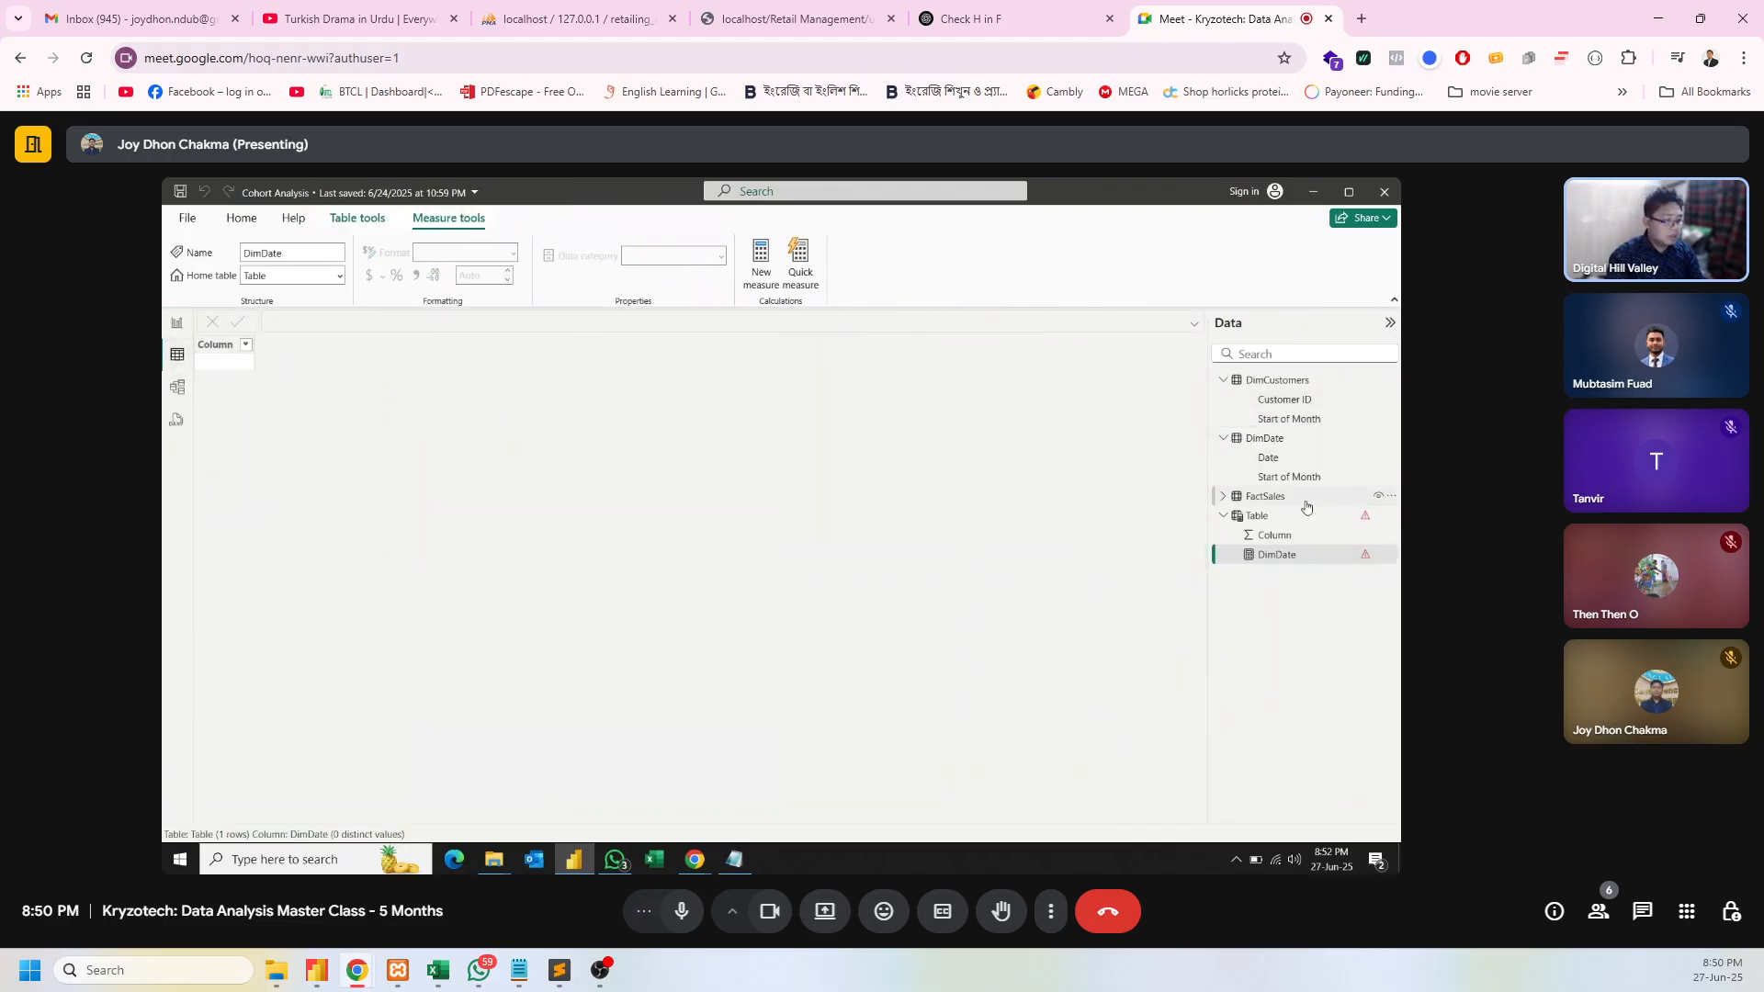
click(1265, 496)
click(1224, 498)
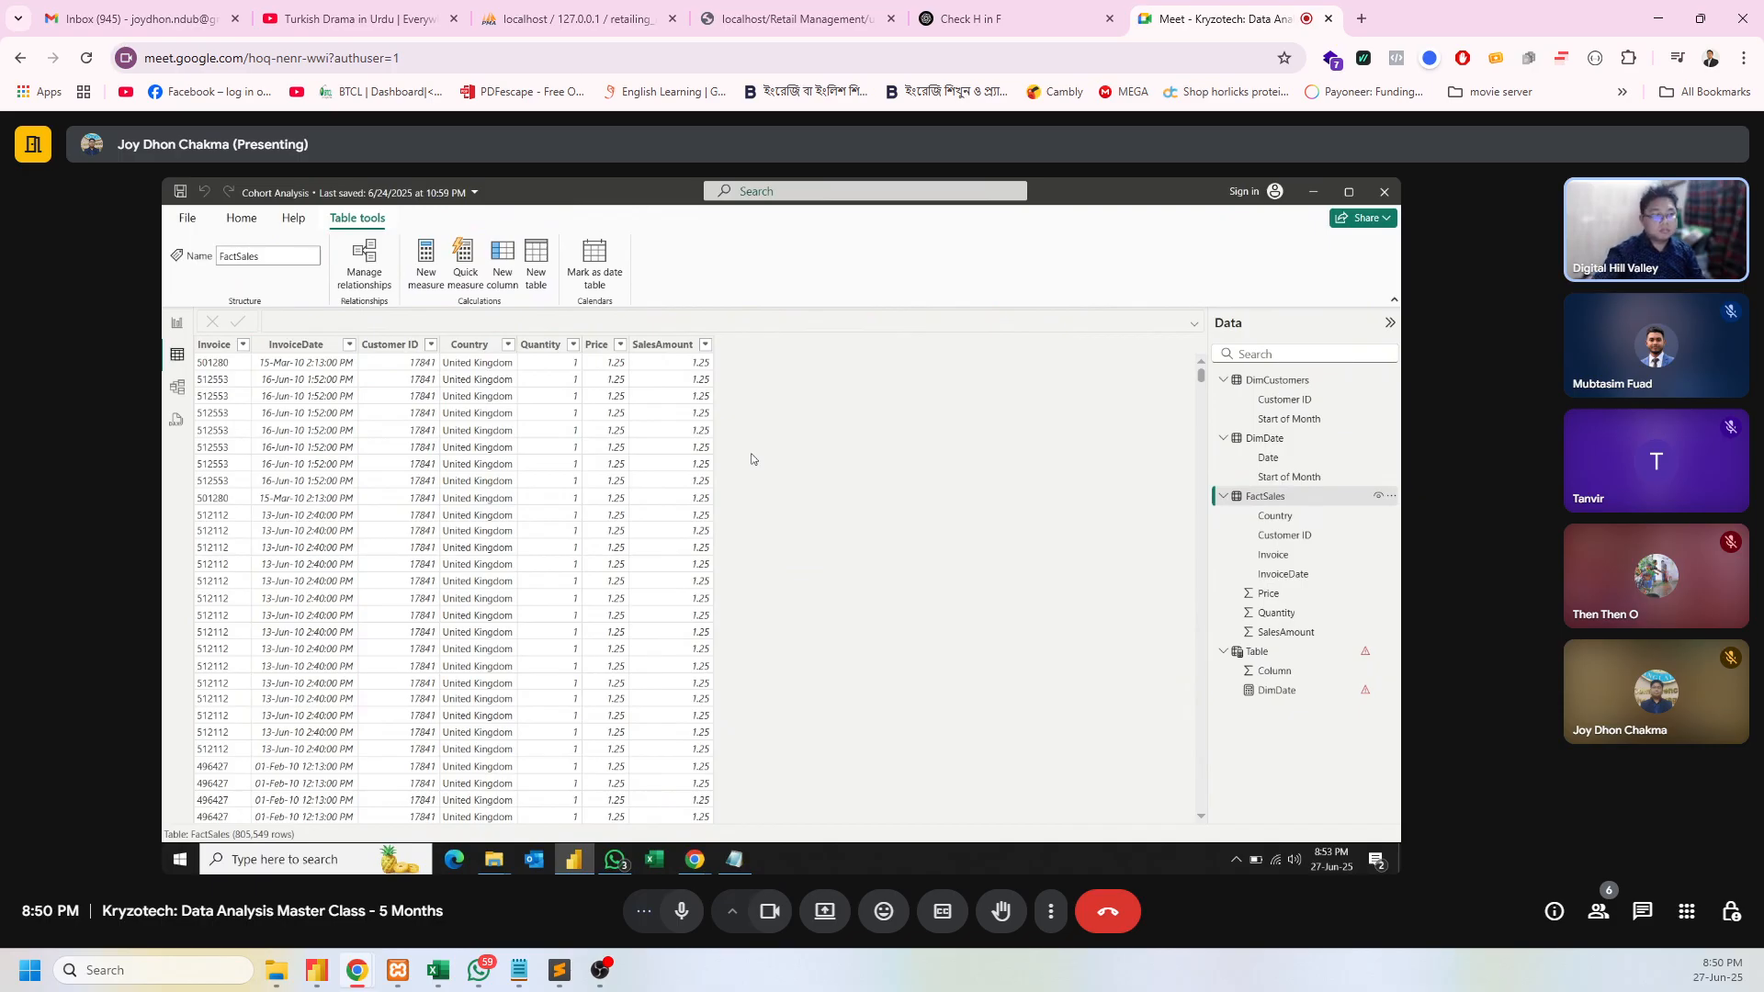
click(681, 912)
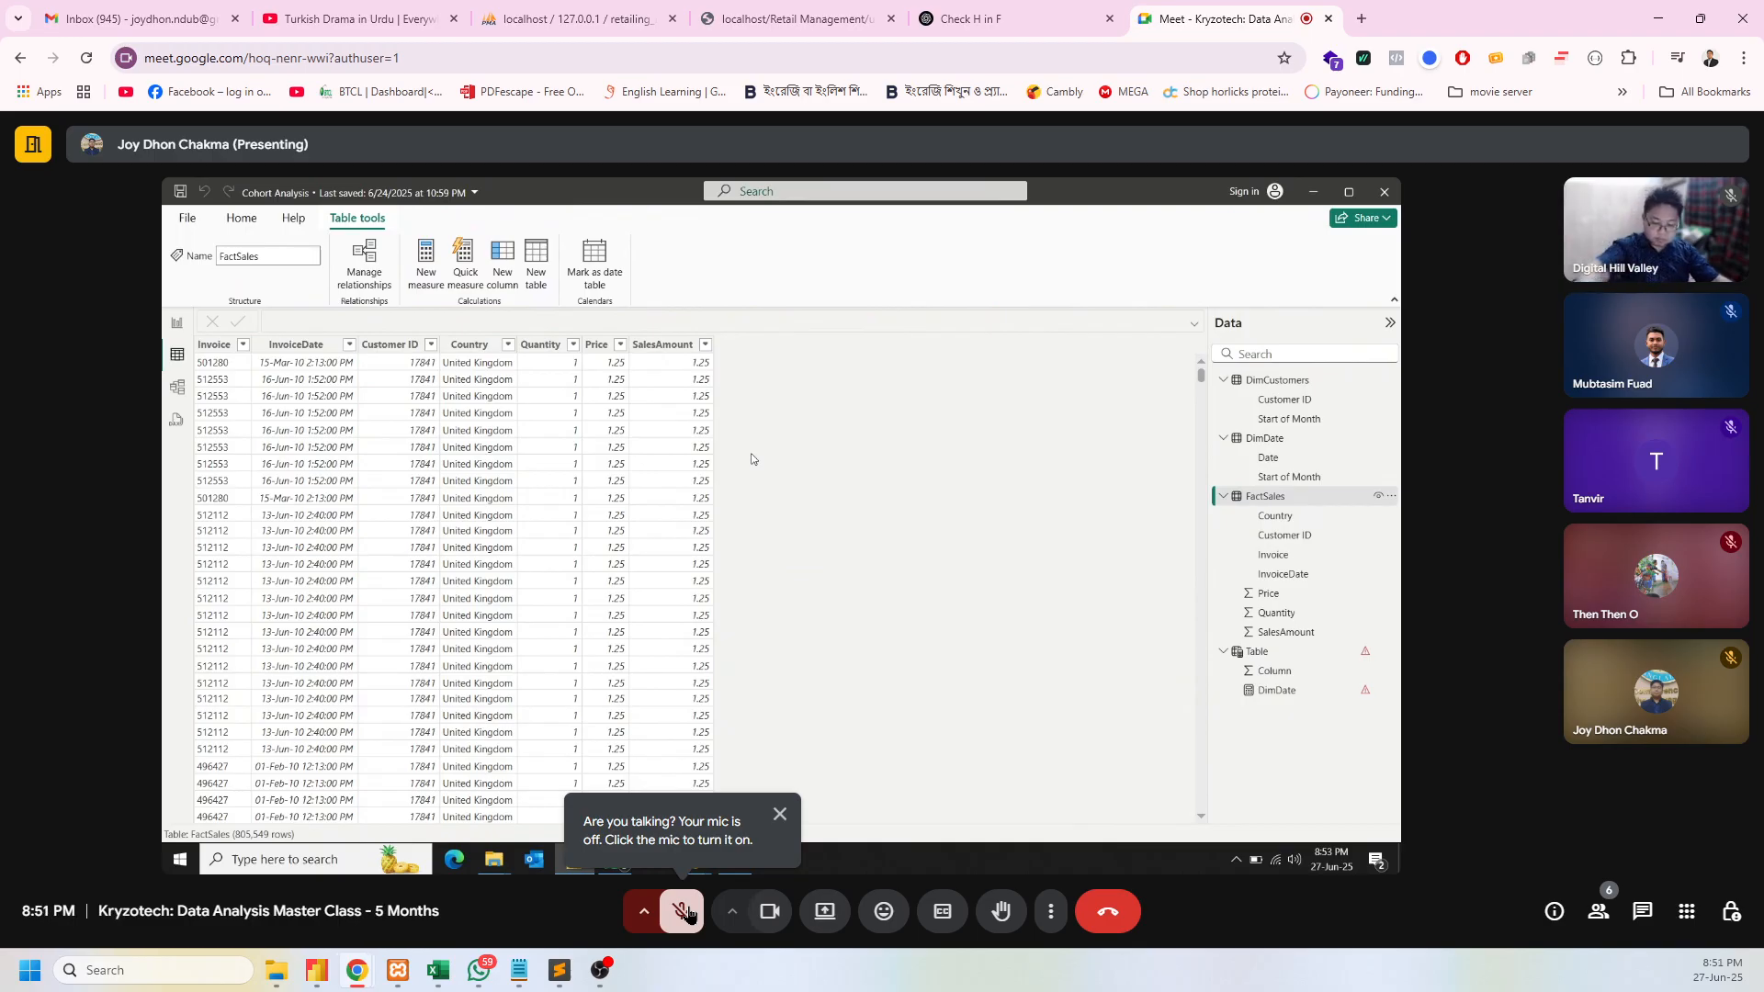
click(688, 912)
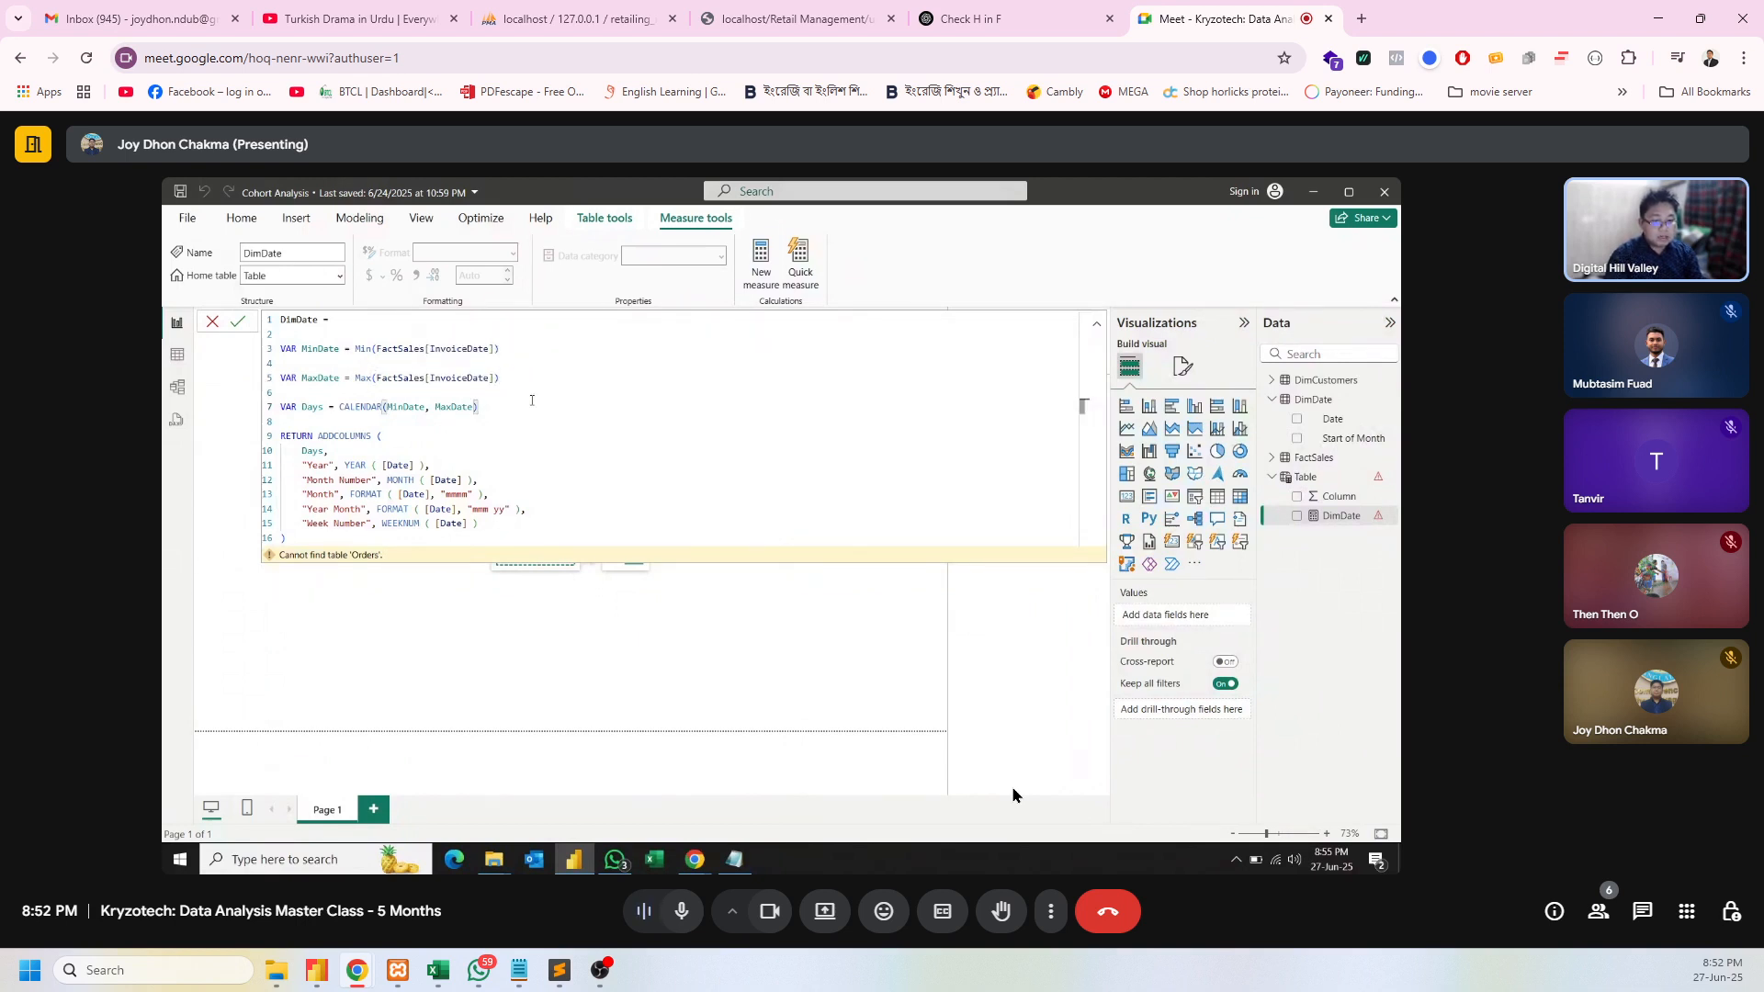
- Confirm the DimDate measure's formula with MinDate and MaxDate based on FactSales[InvoiceDate]
click(507, 446)
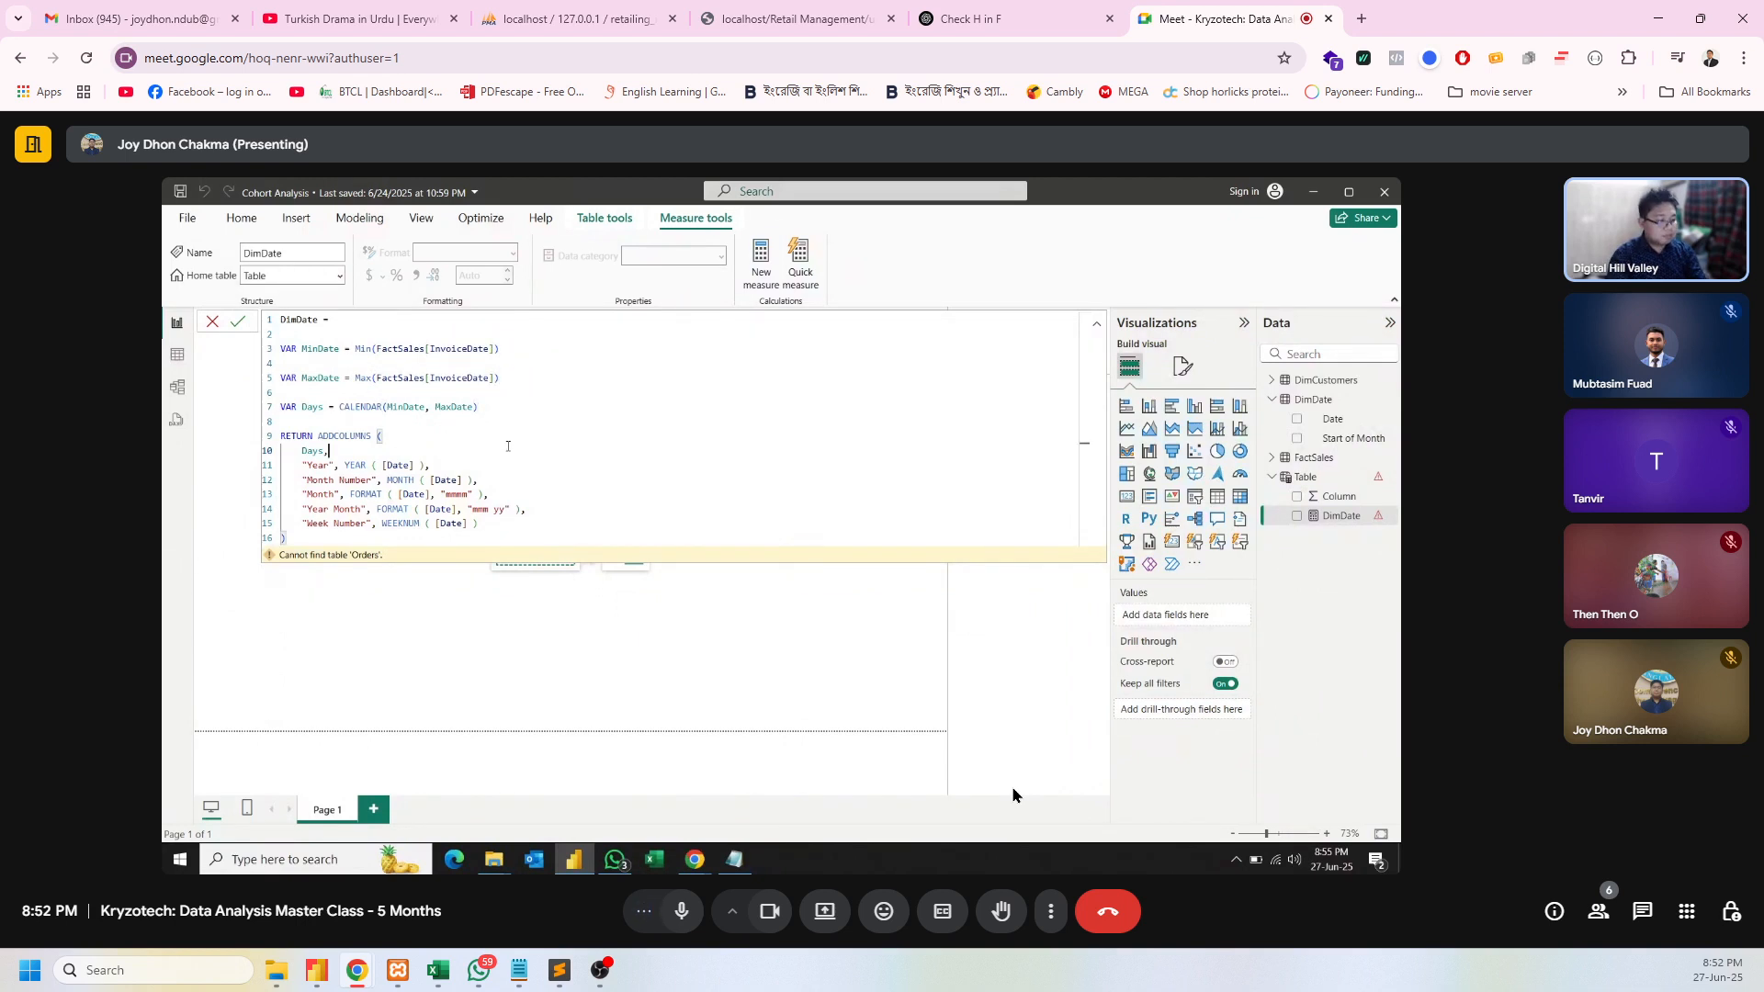
key(Return)
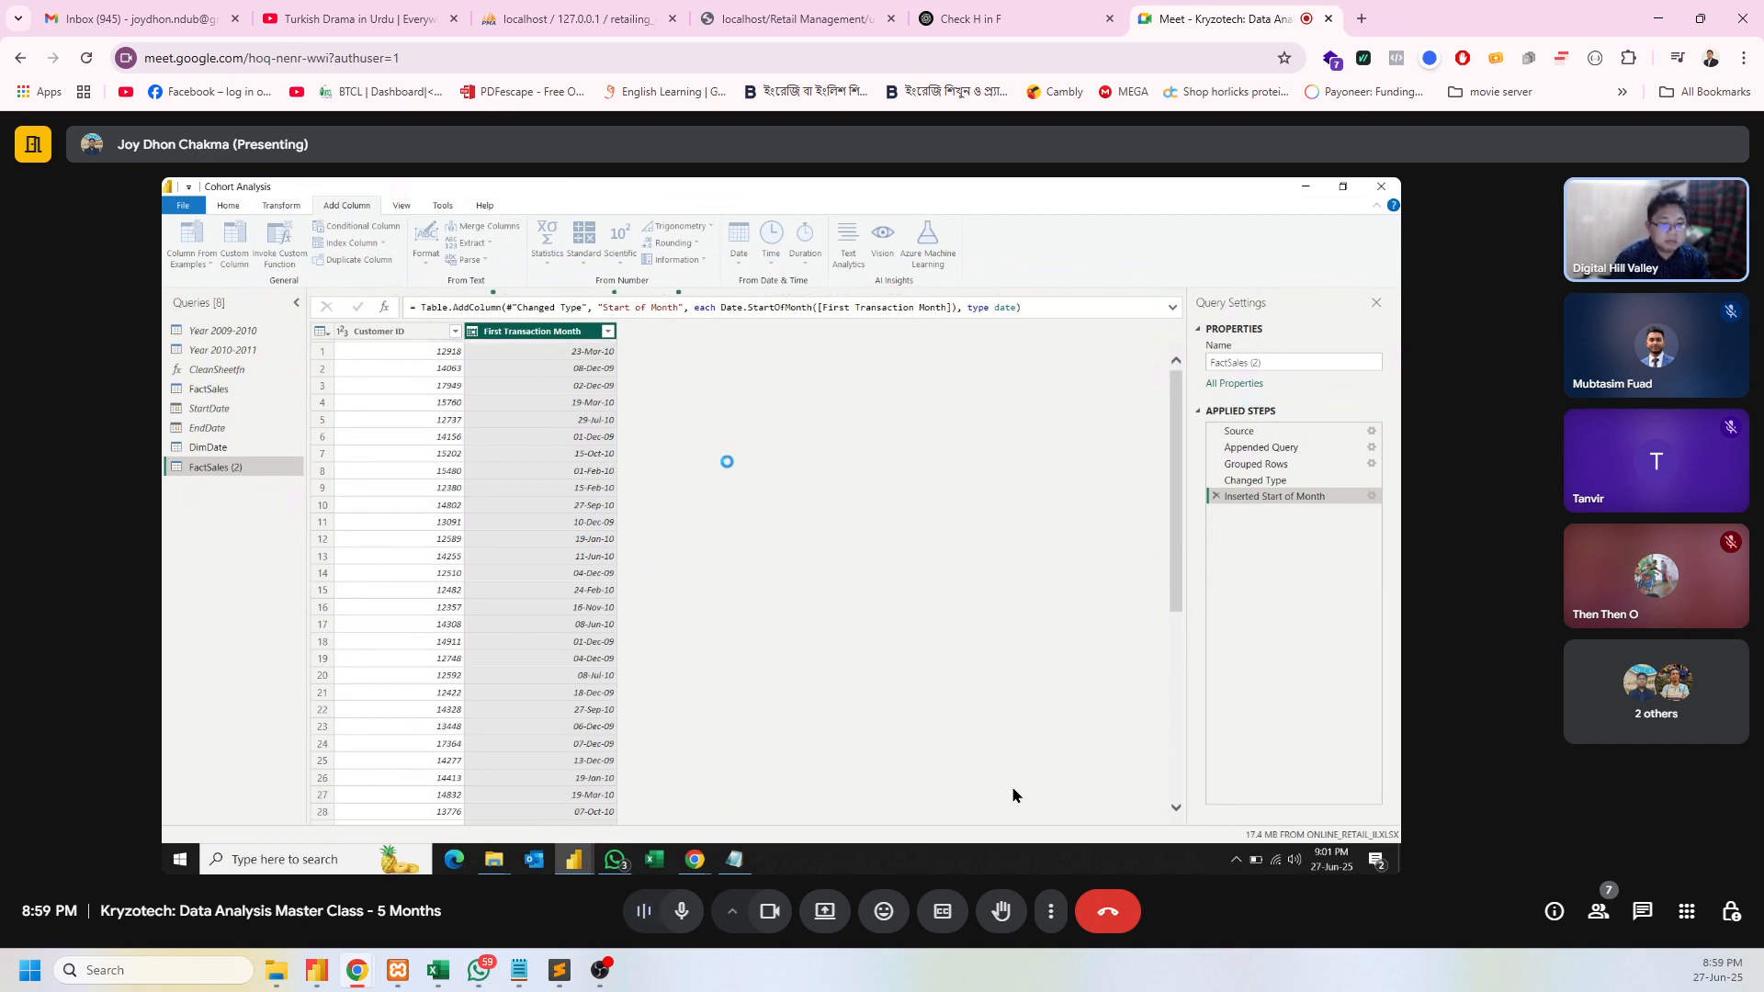
click(283, 205)
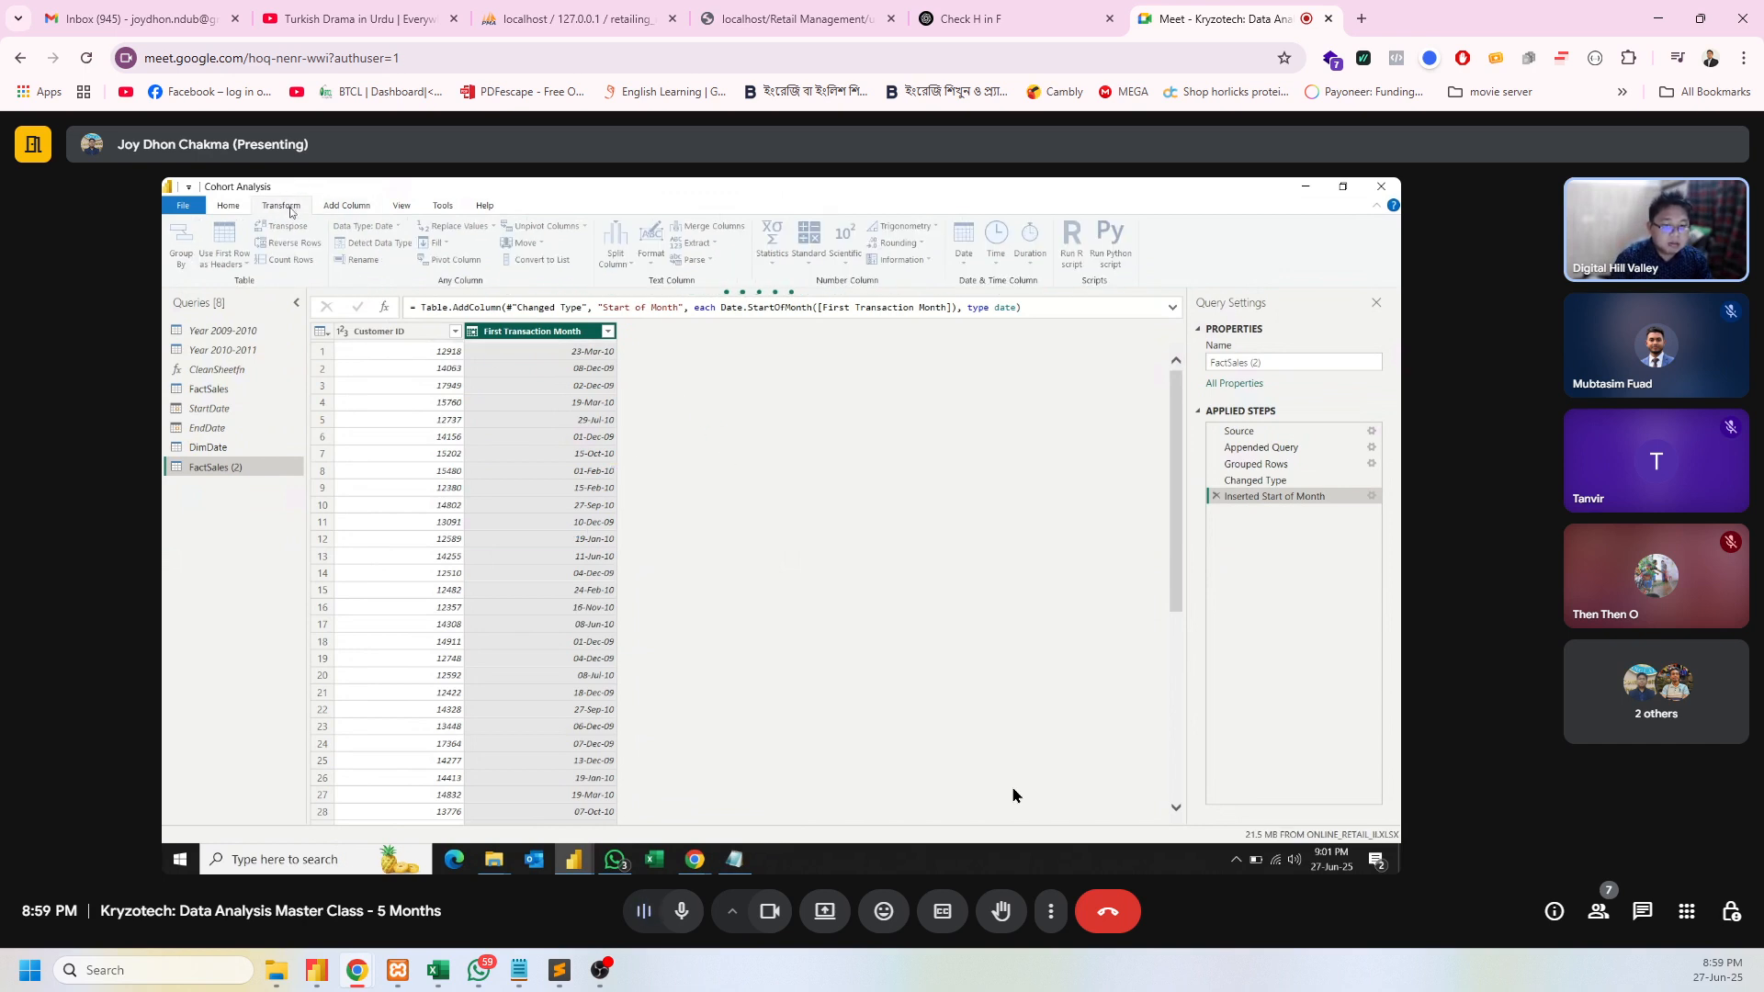
click(340, 206)
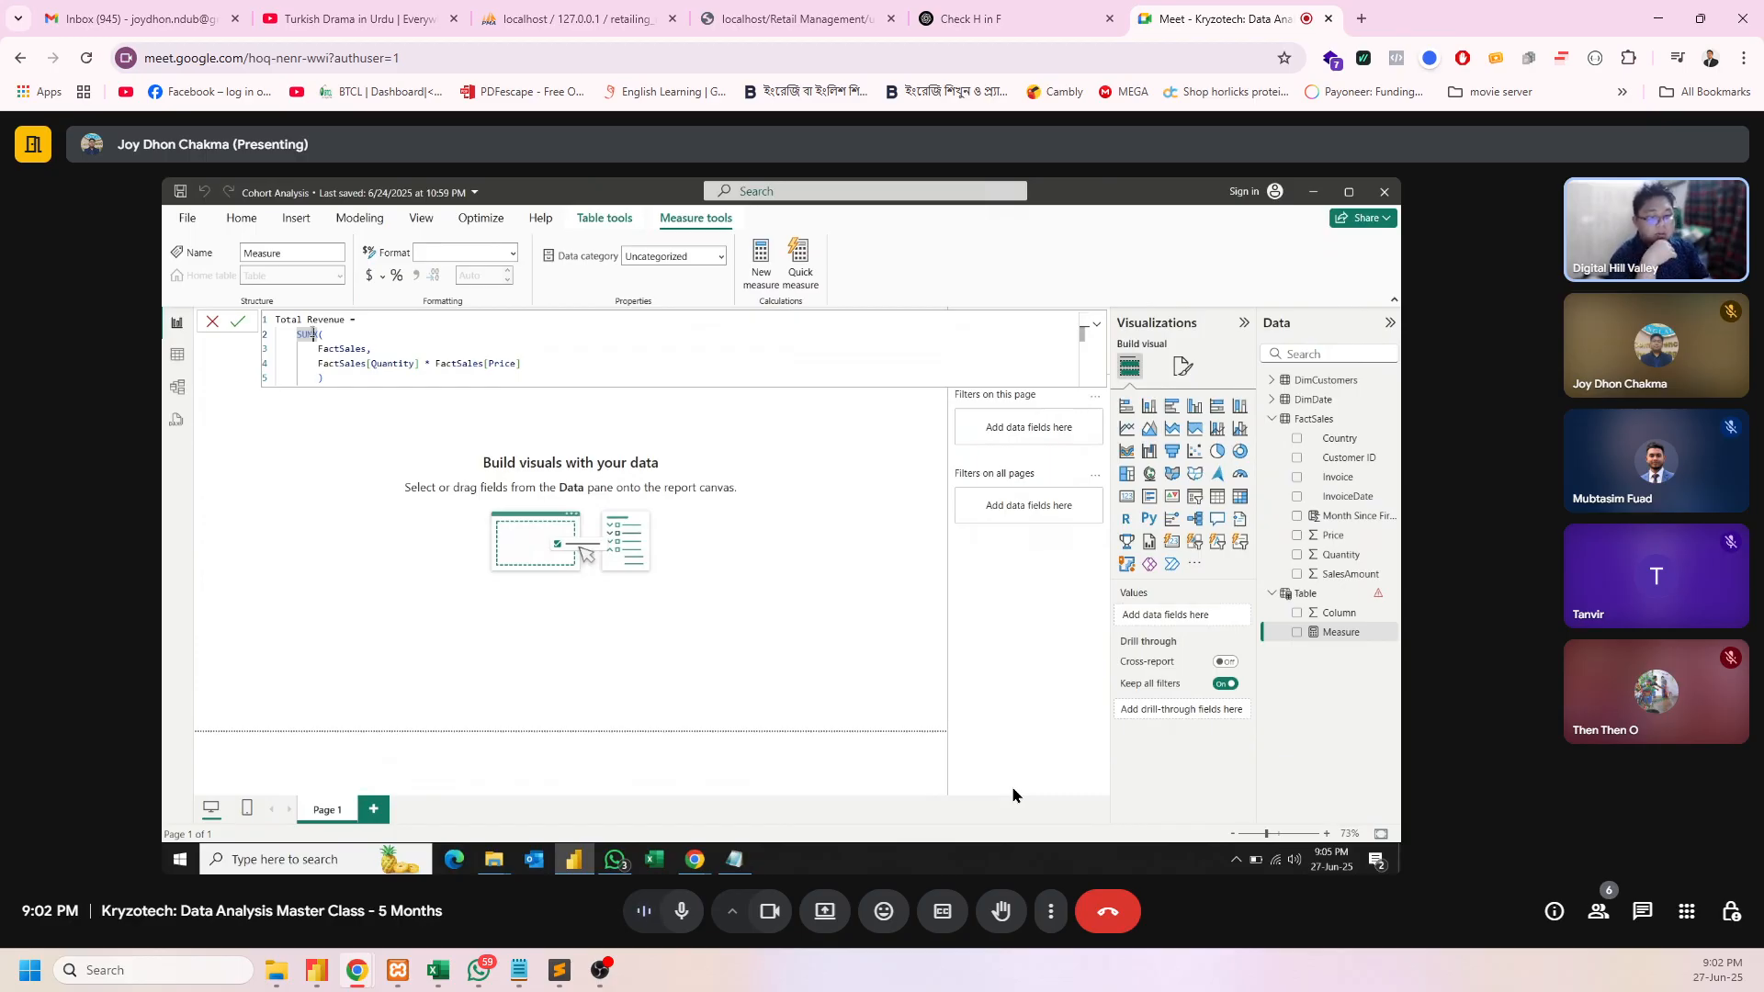
click(365, 338)
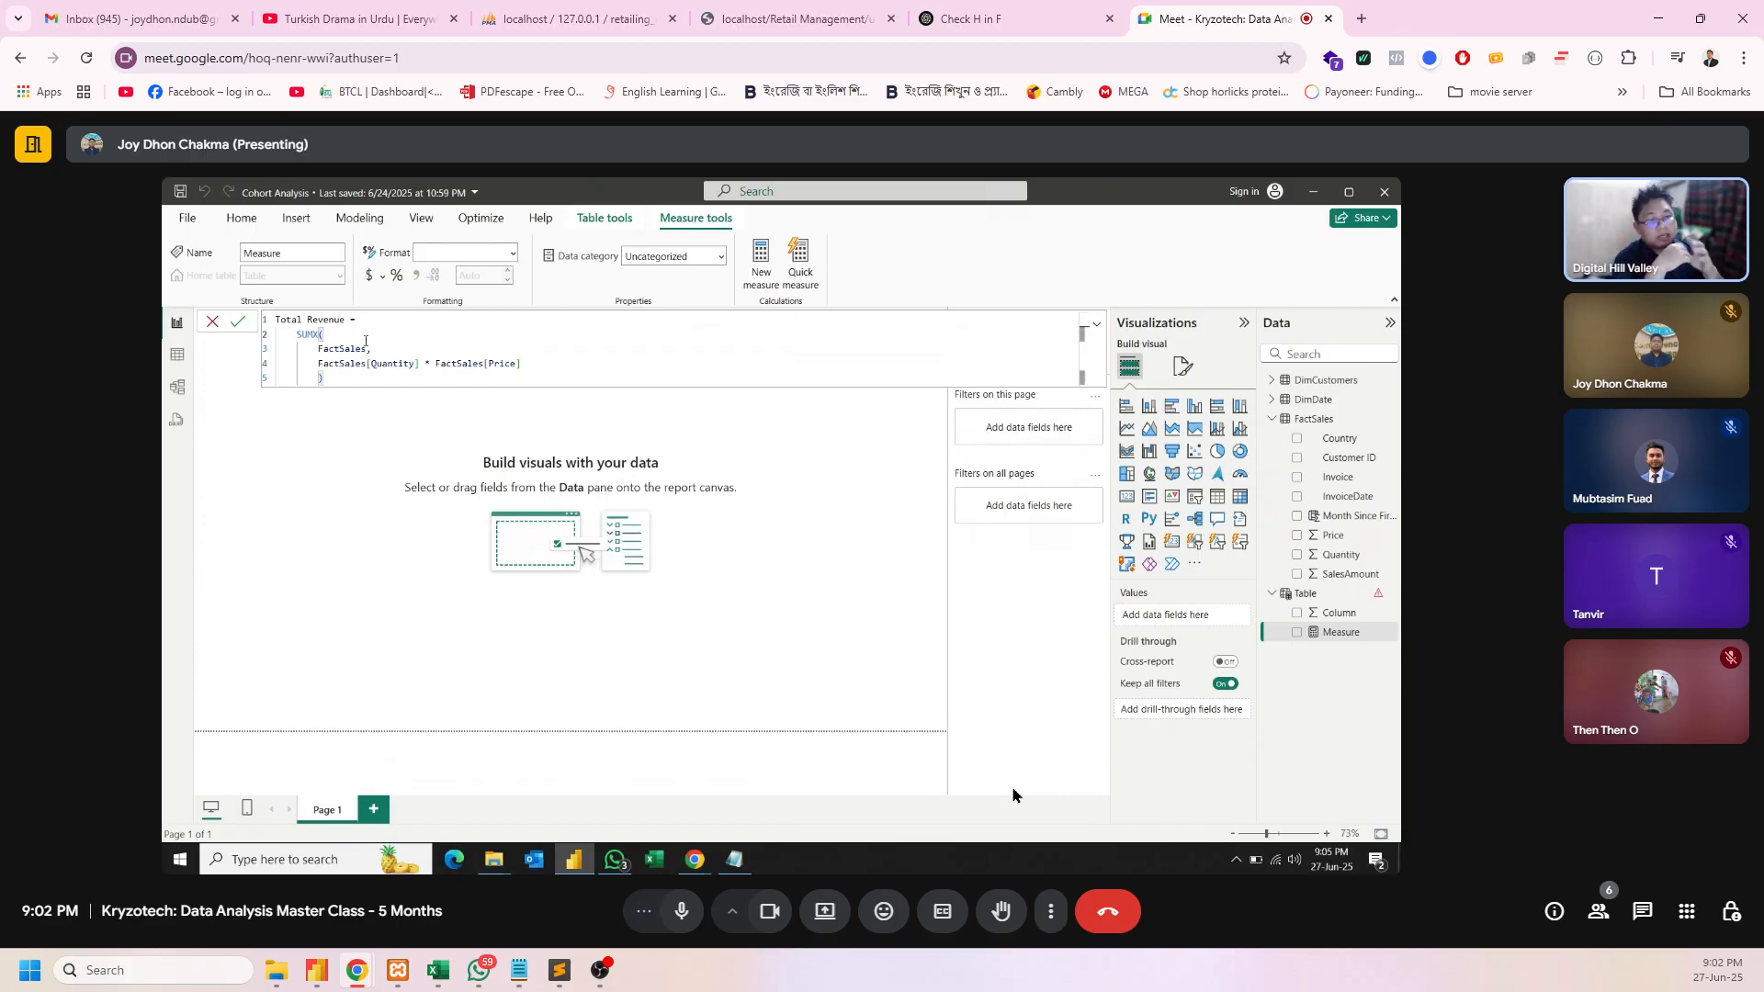
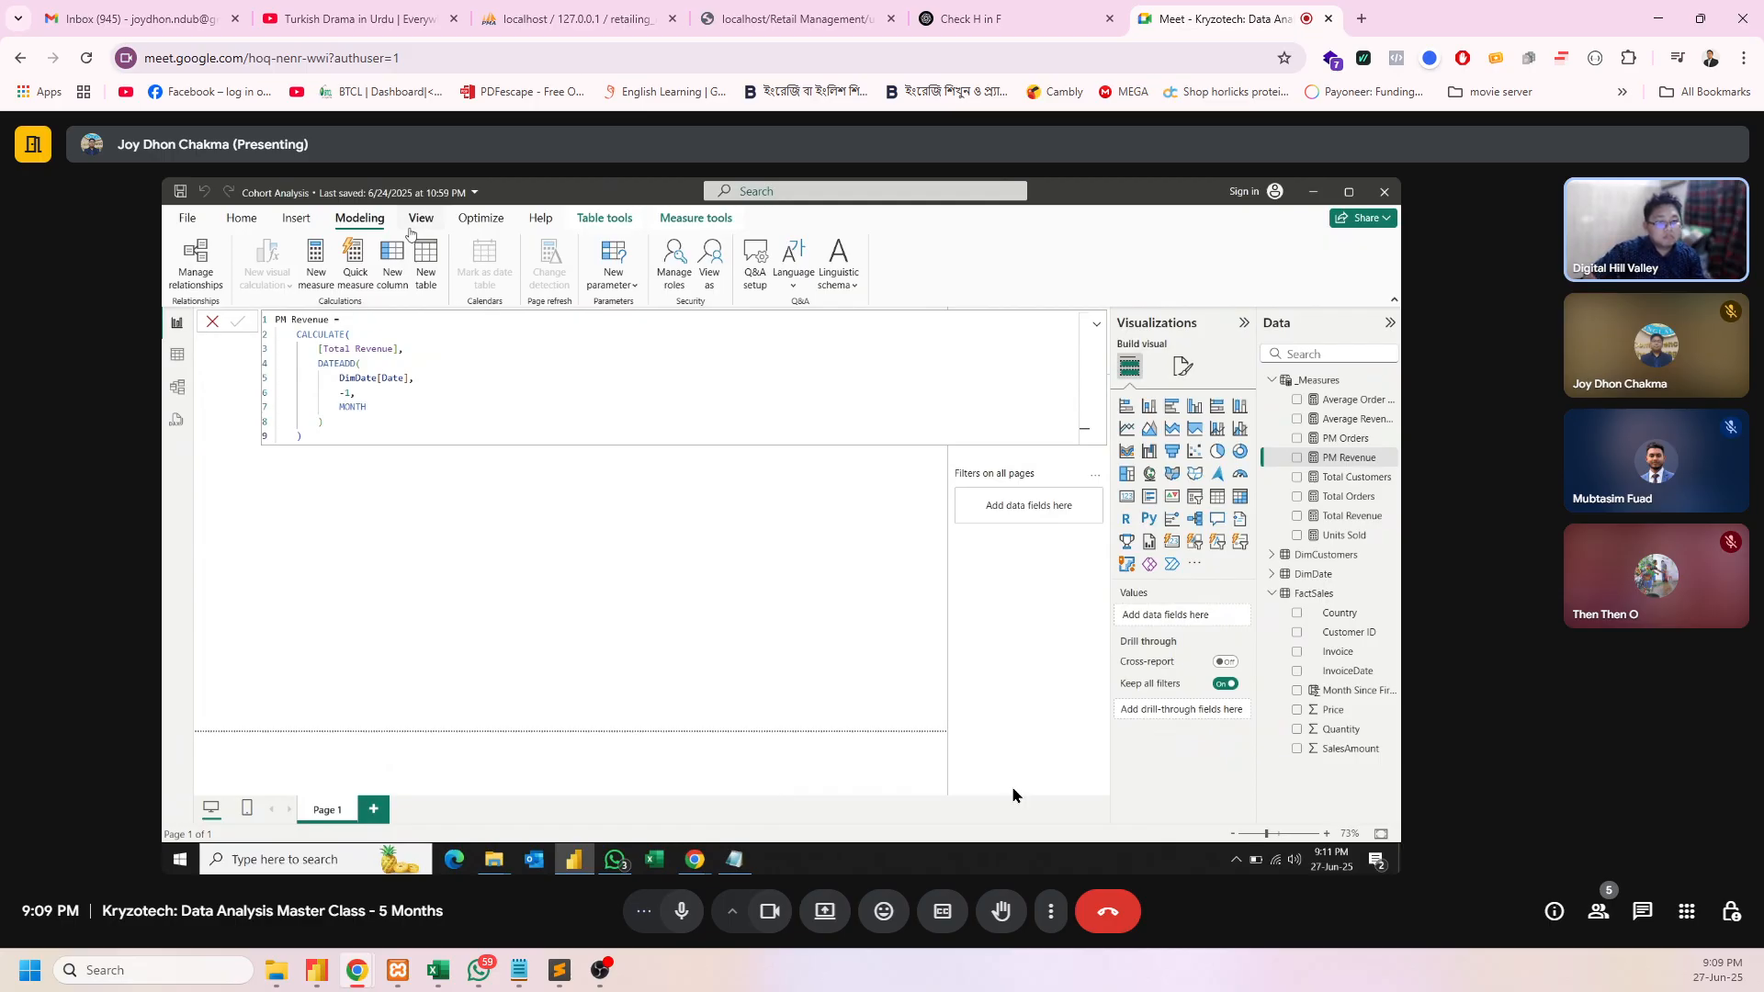
click(459, 231)
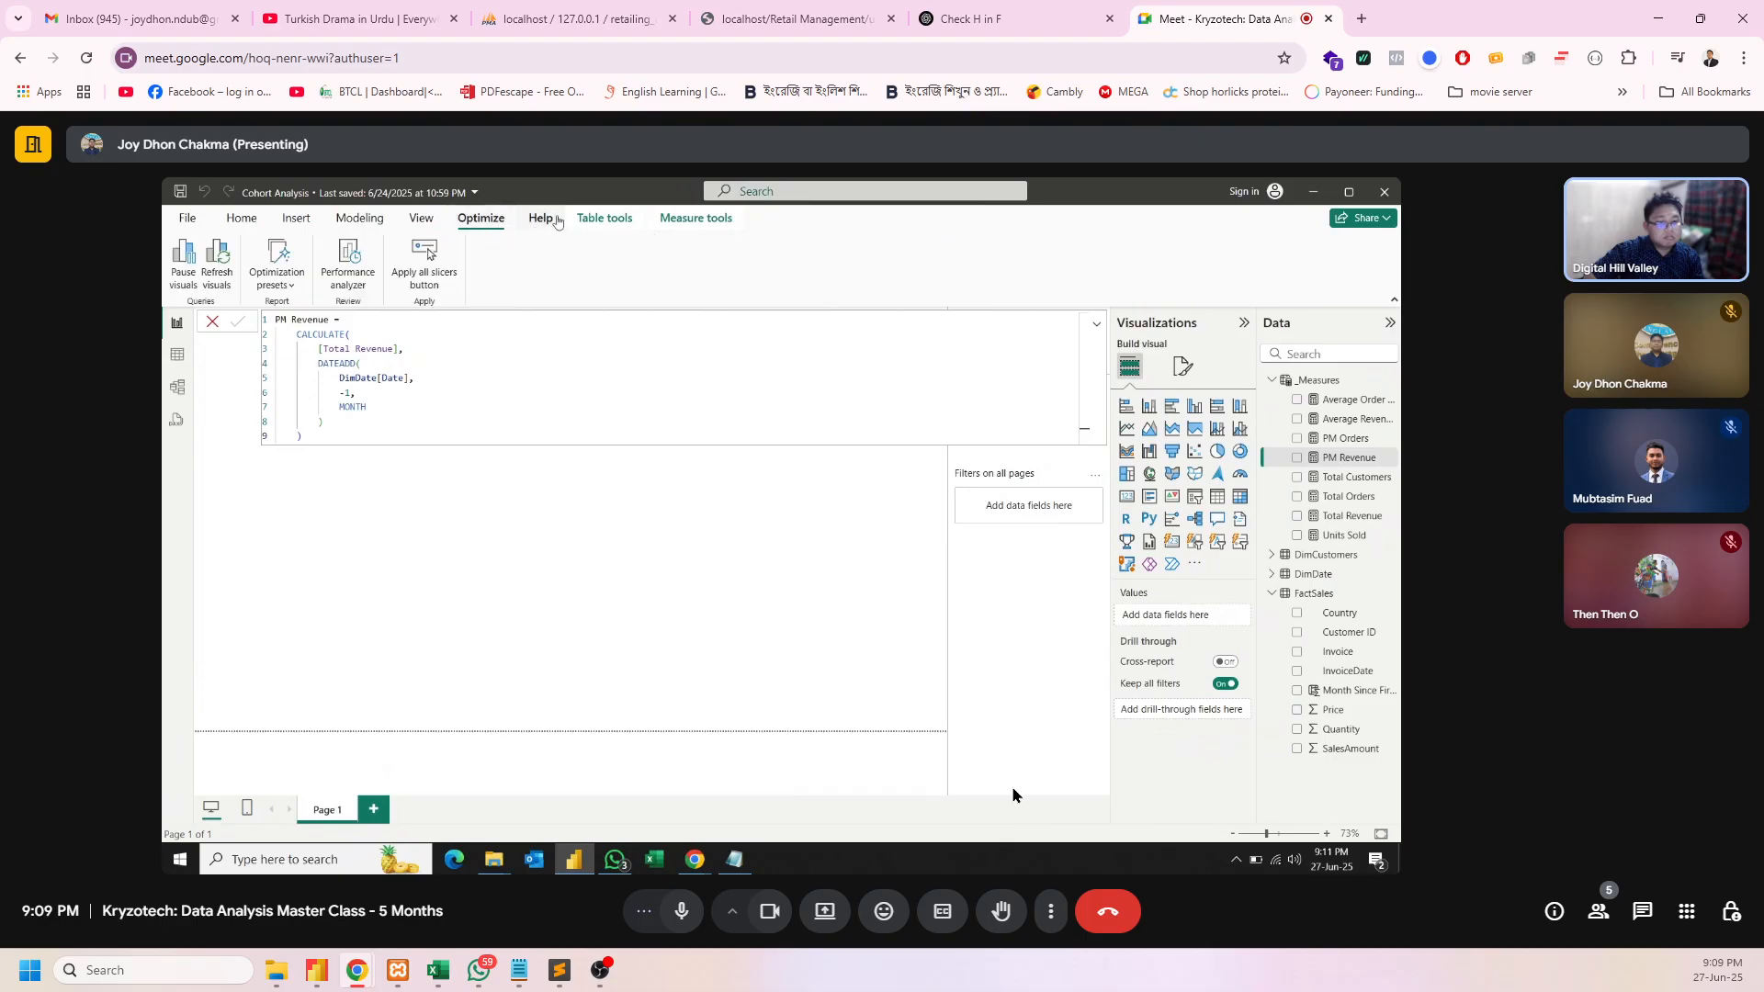
click(630, 222)
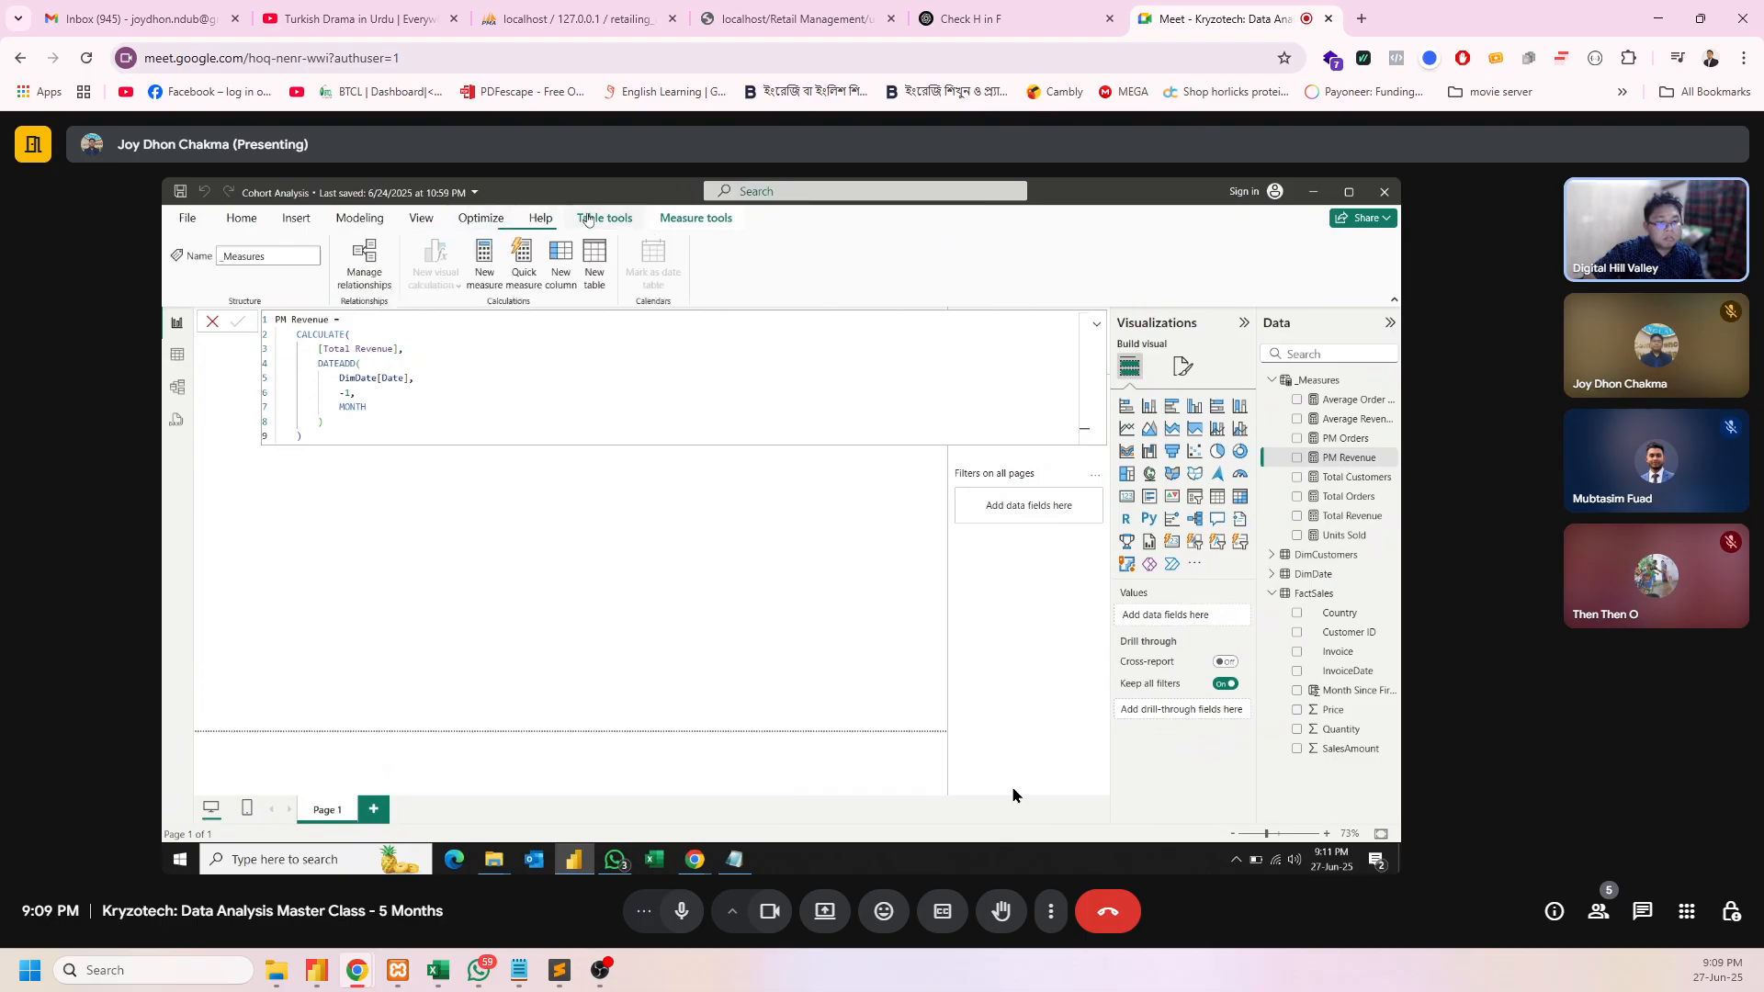
click(669, 228)
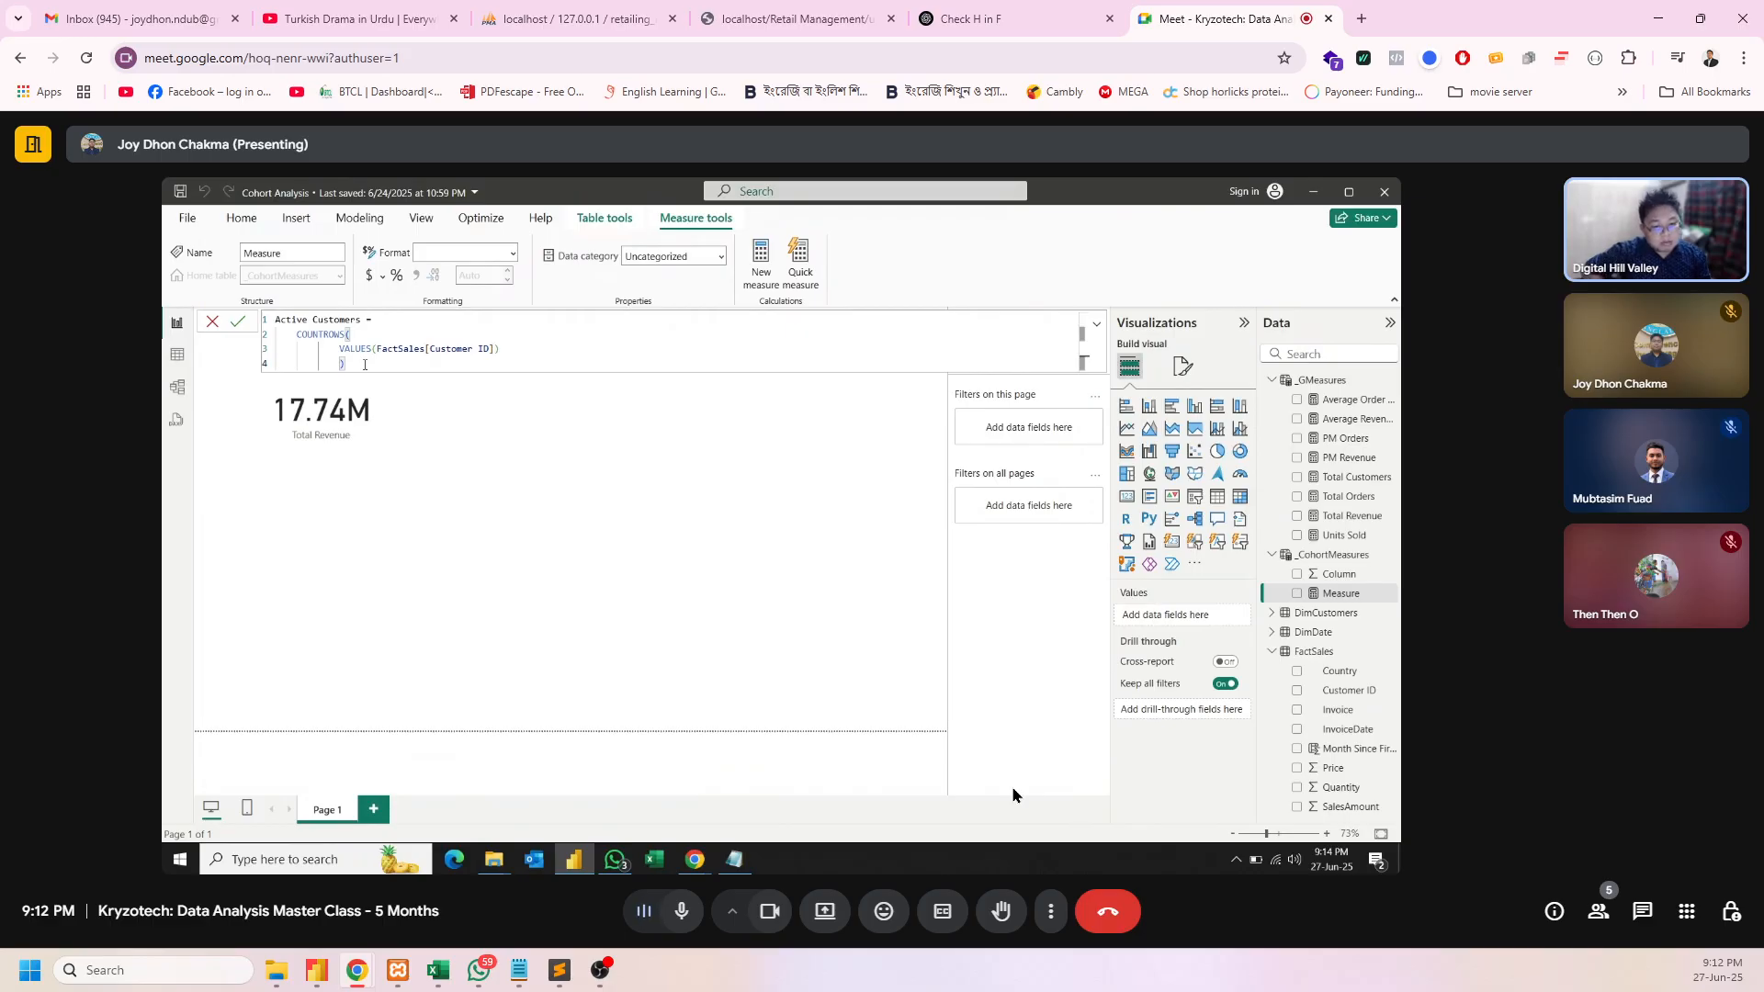
double_click(325, 337)
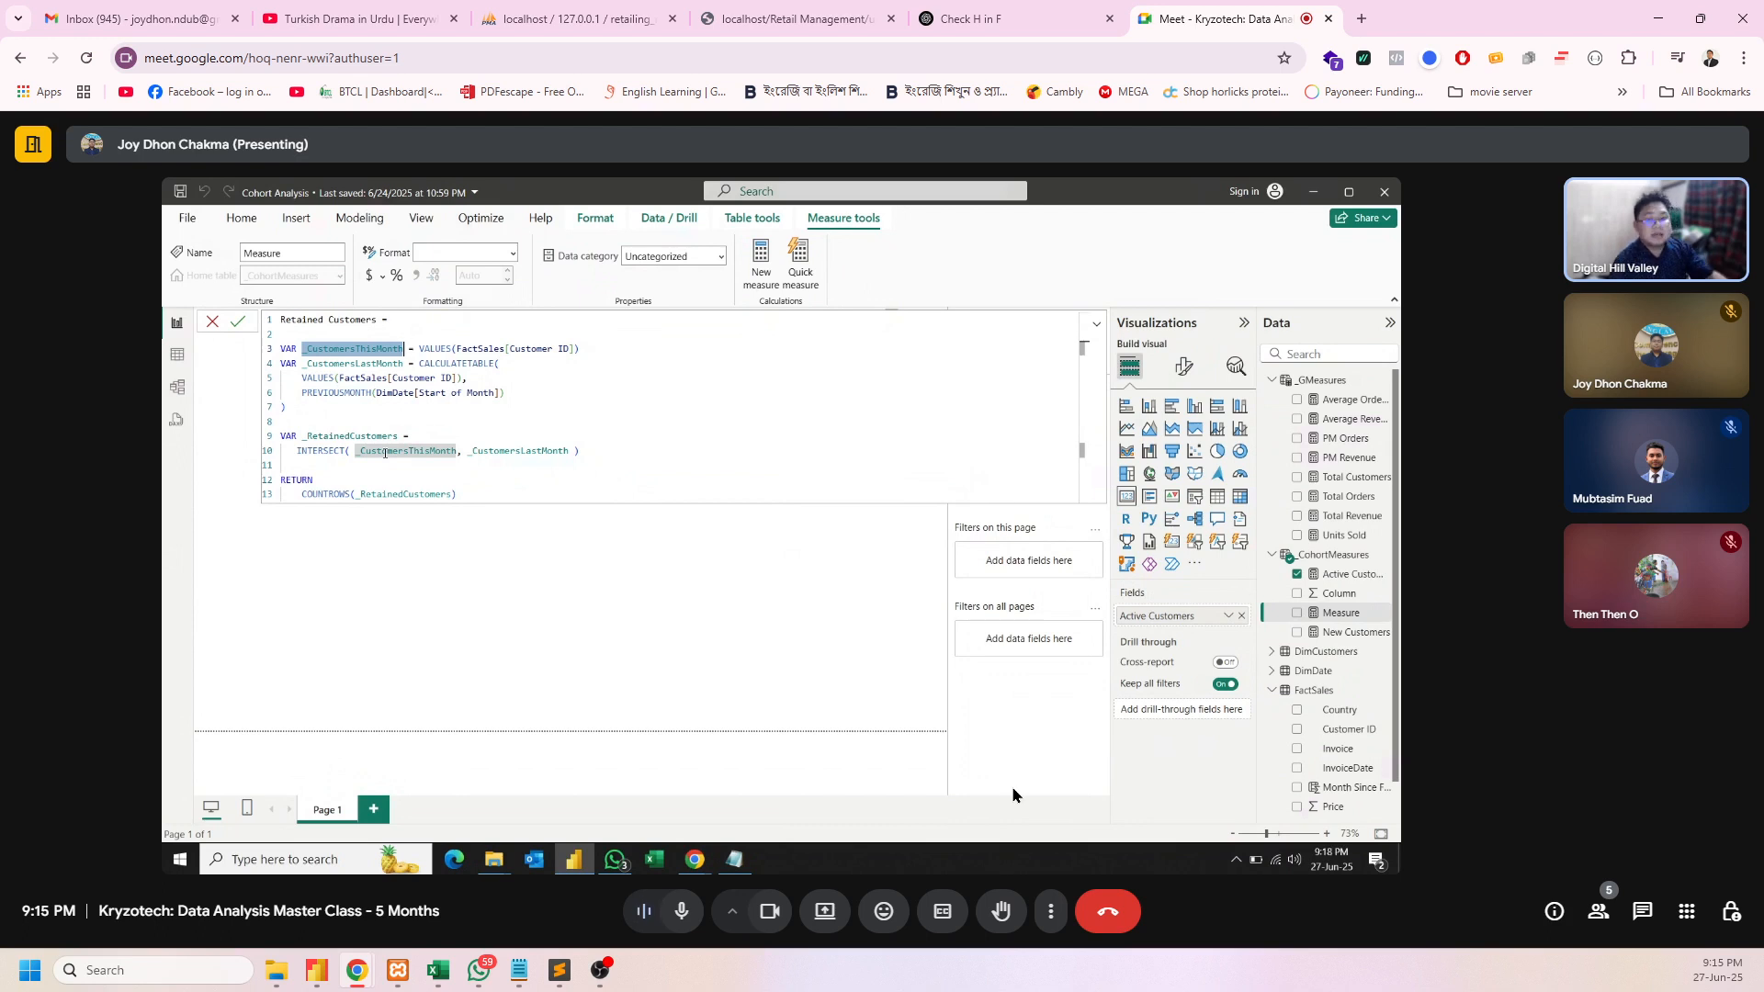
mouse_move(579, 981)
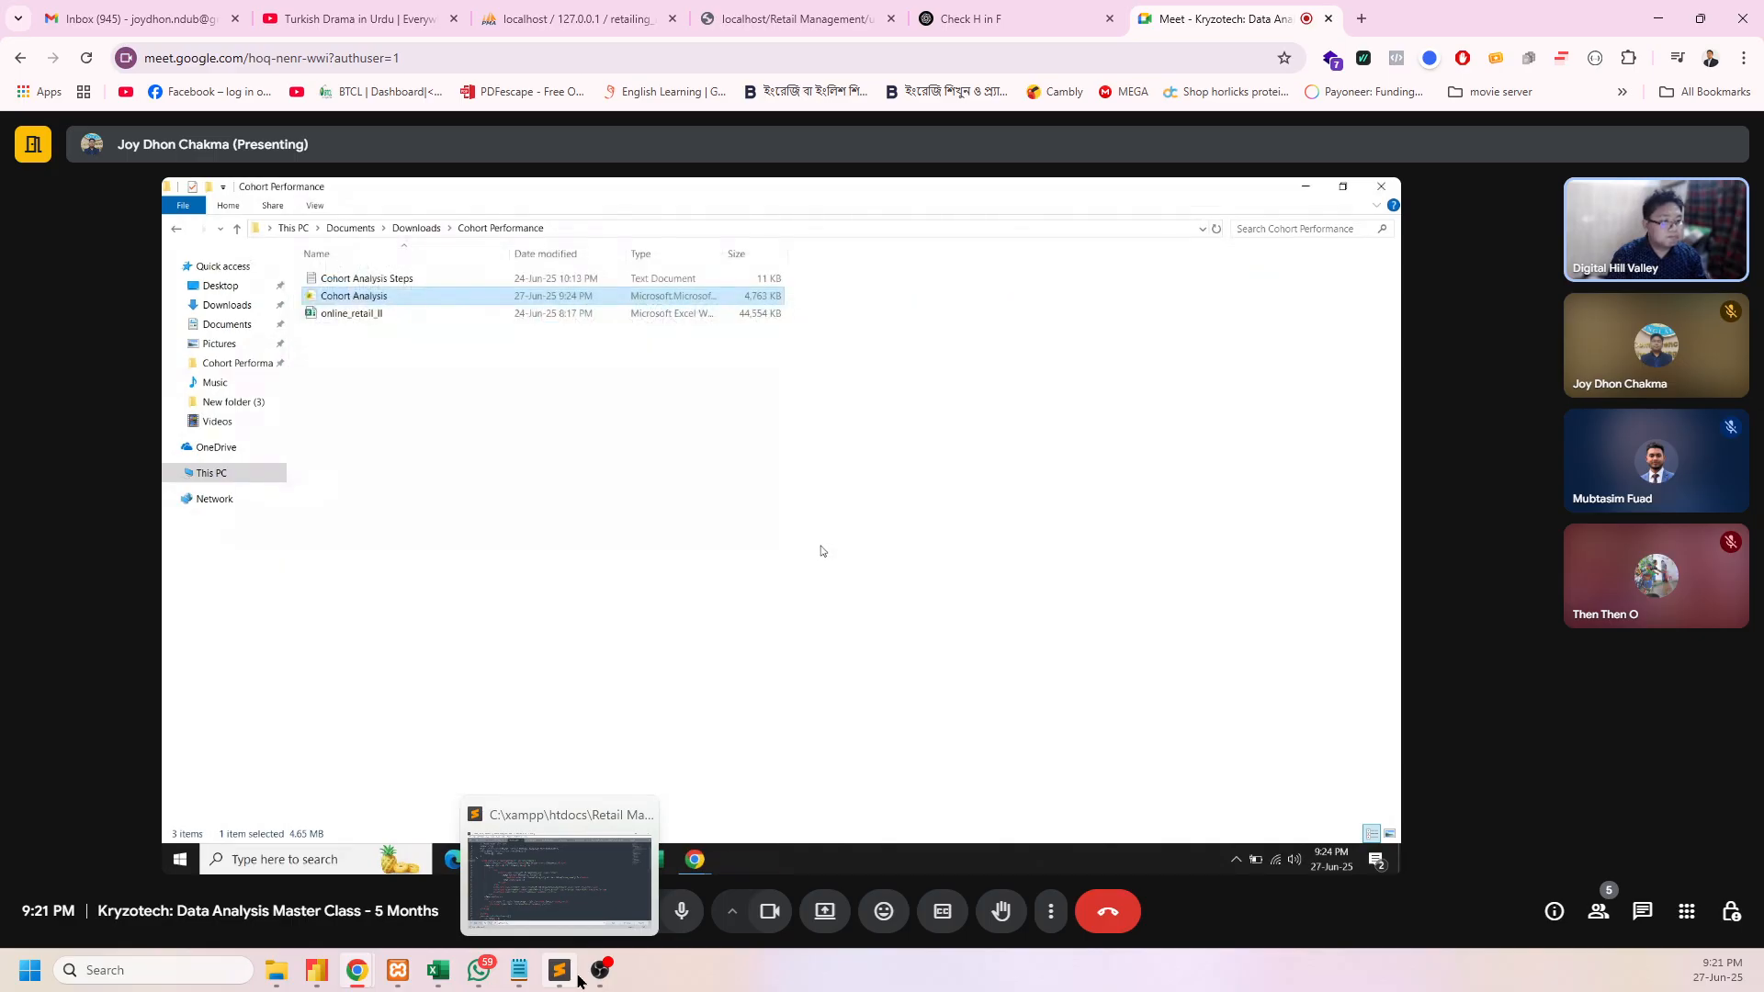
key(alt+Tab)
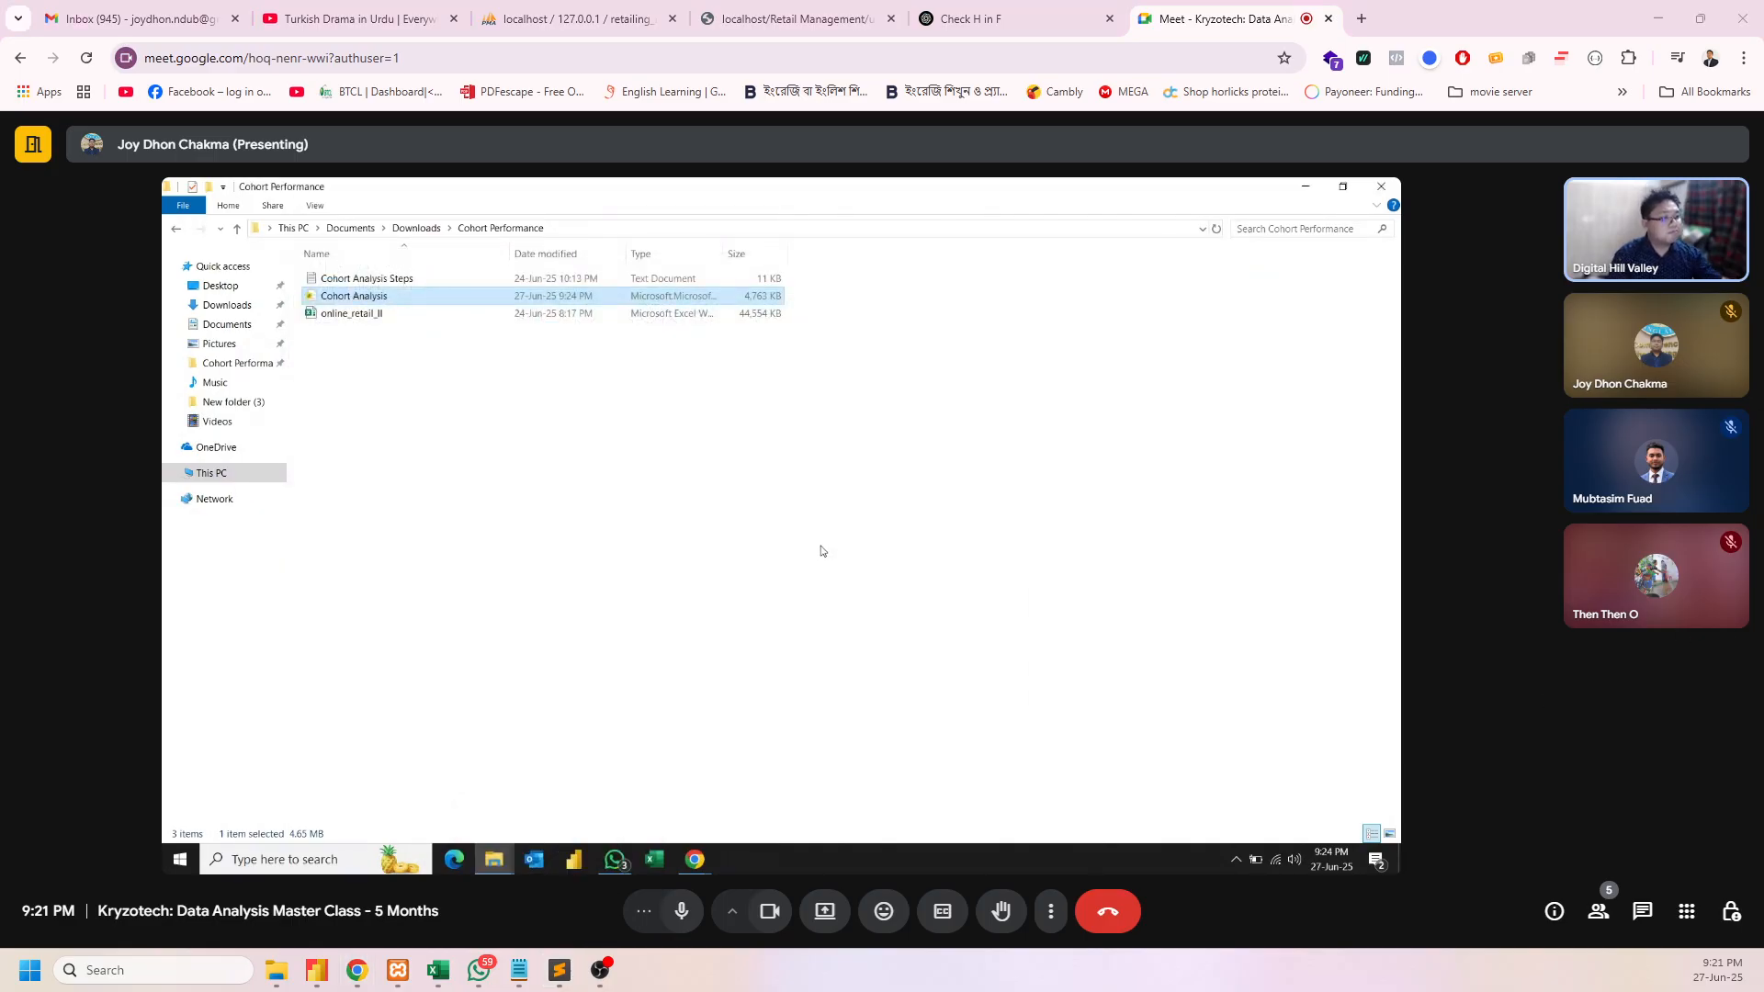